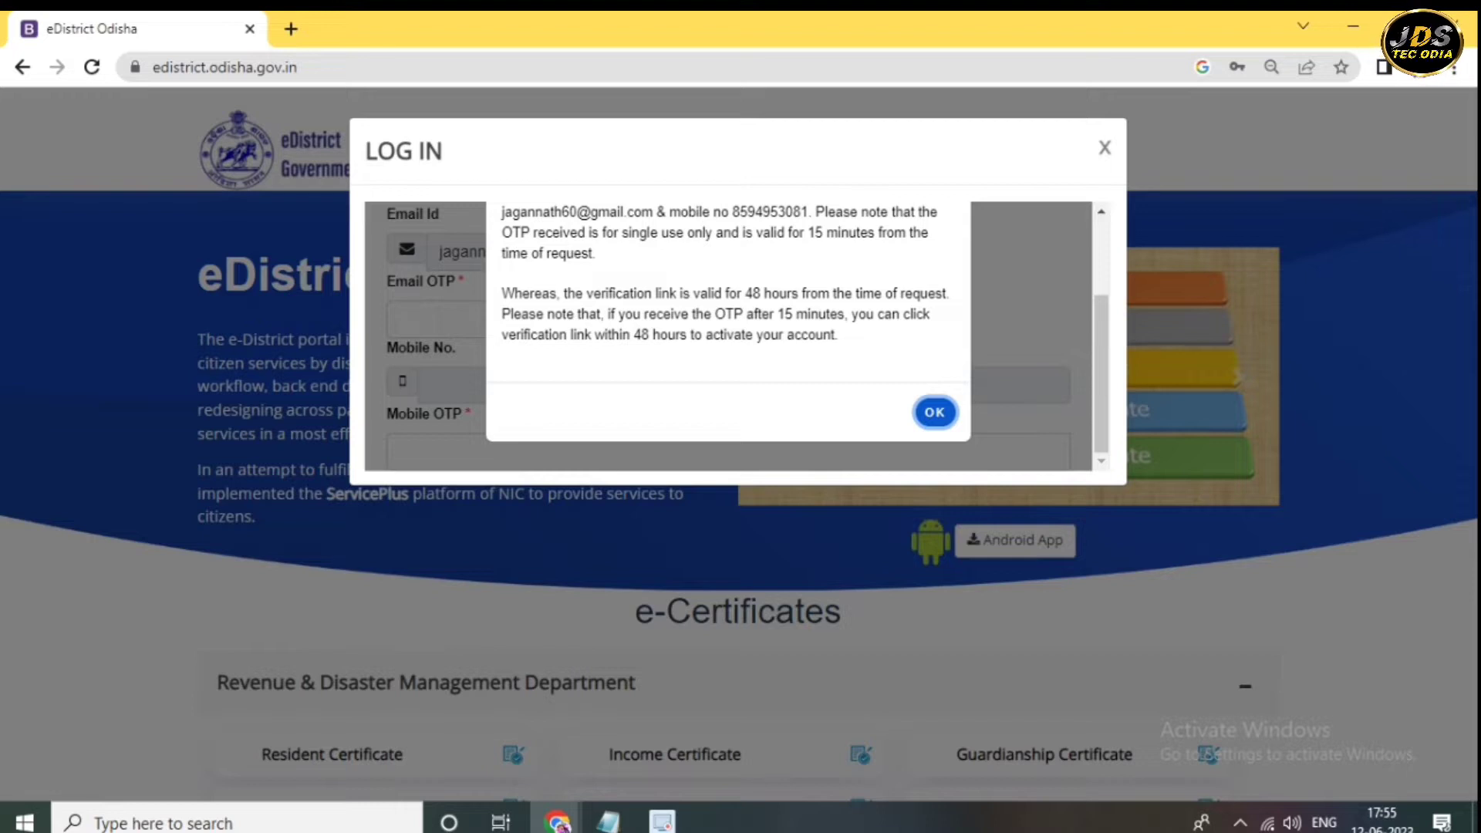
- Dismiss the OTP-sent notice and close the LOG IN dialog without validating the OTP
key("Return")
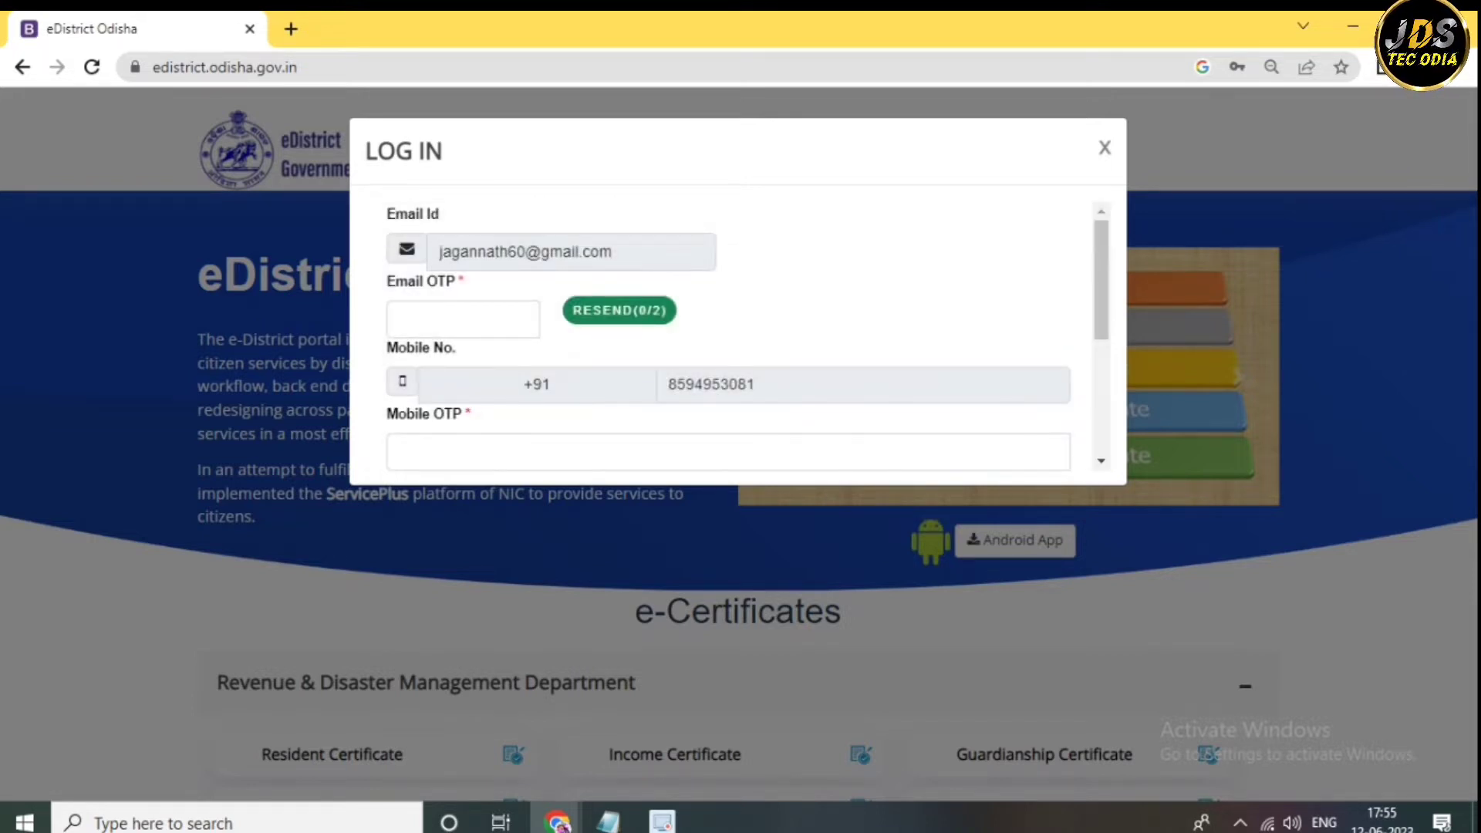
scroll(729, 336, "down", 1)
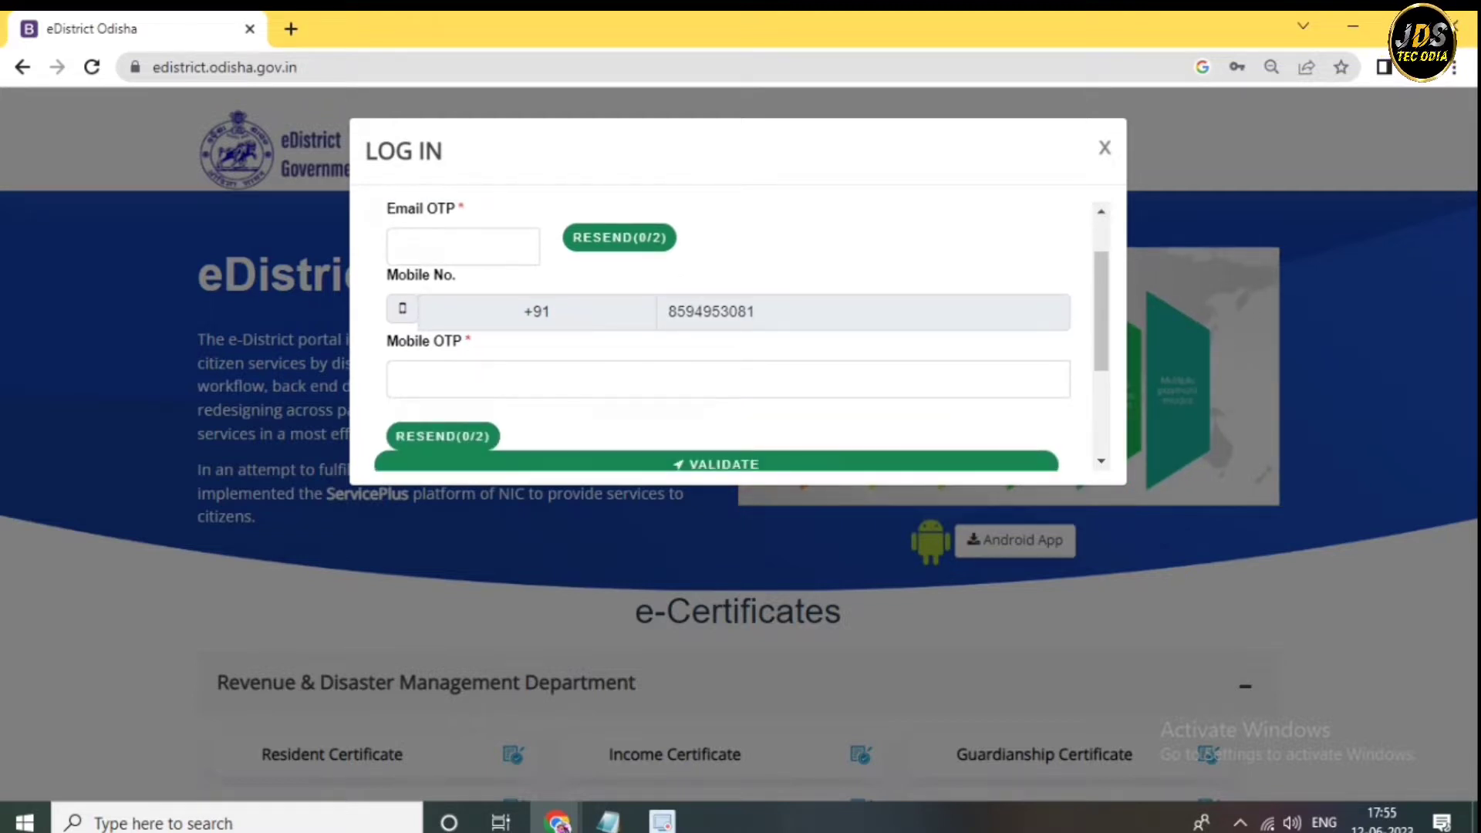
left_click(401, 379)
scroll(400, 379, "down", 2)
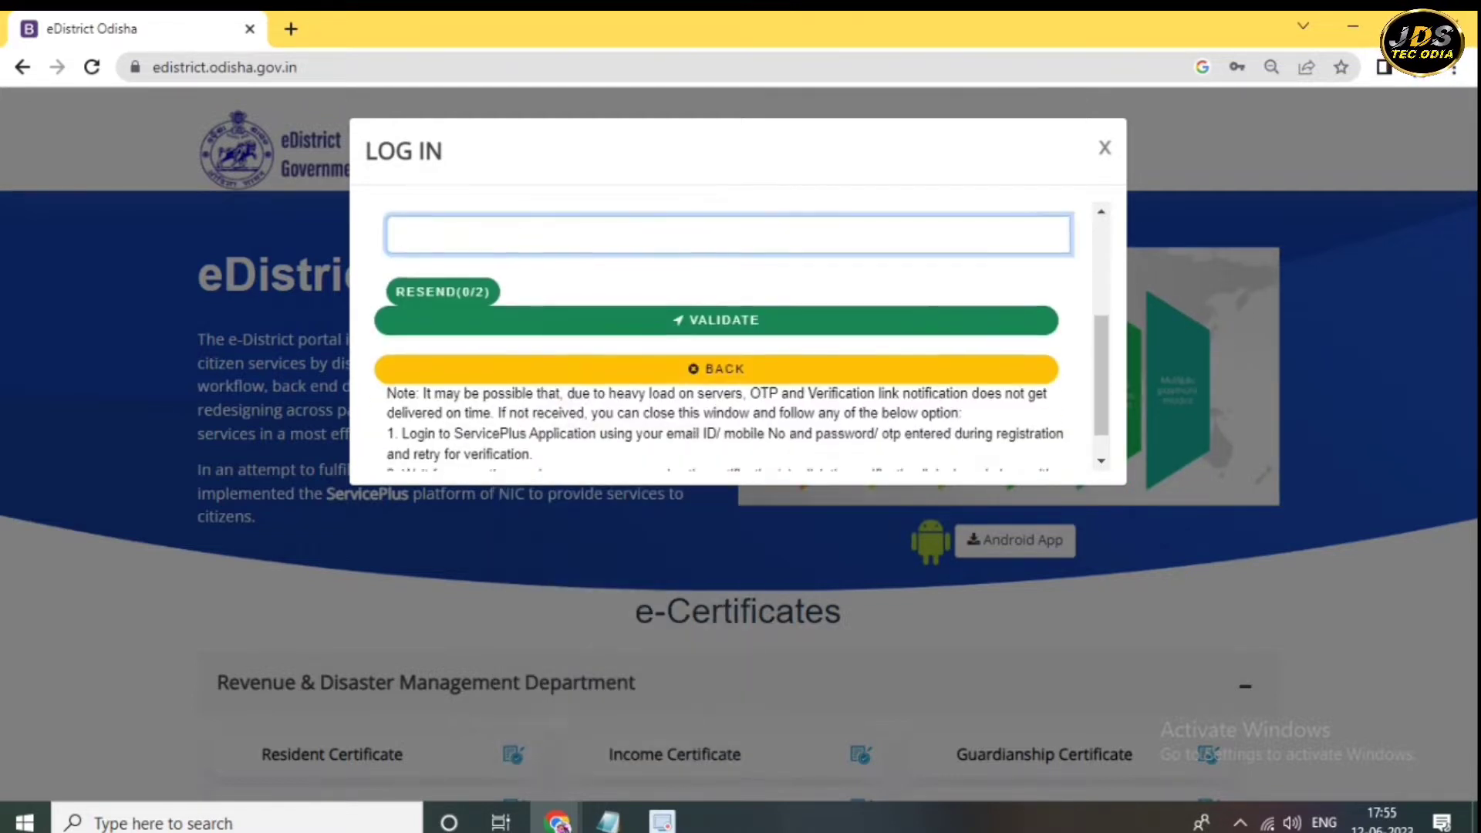
scroll(729, 335, "down", 1)
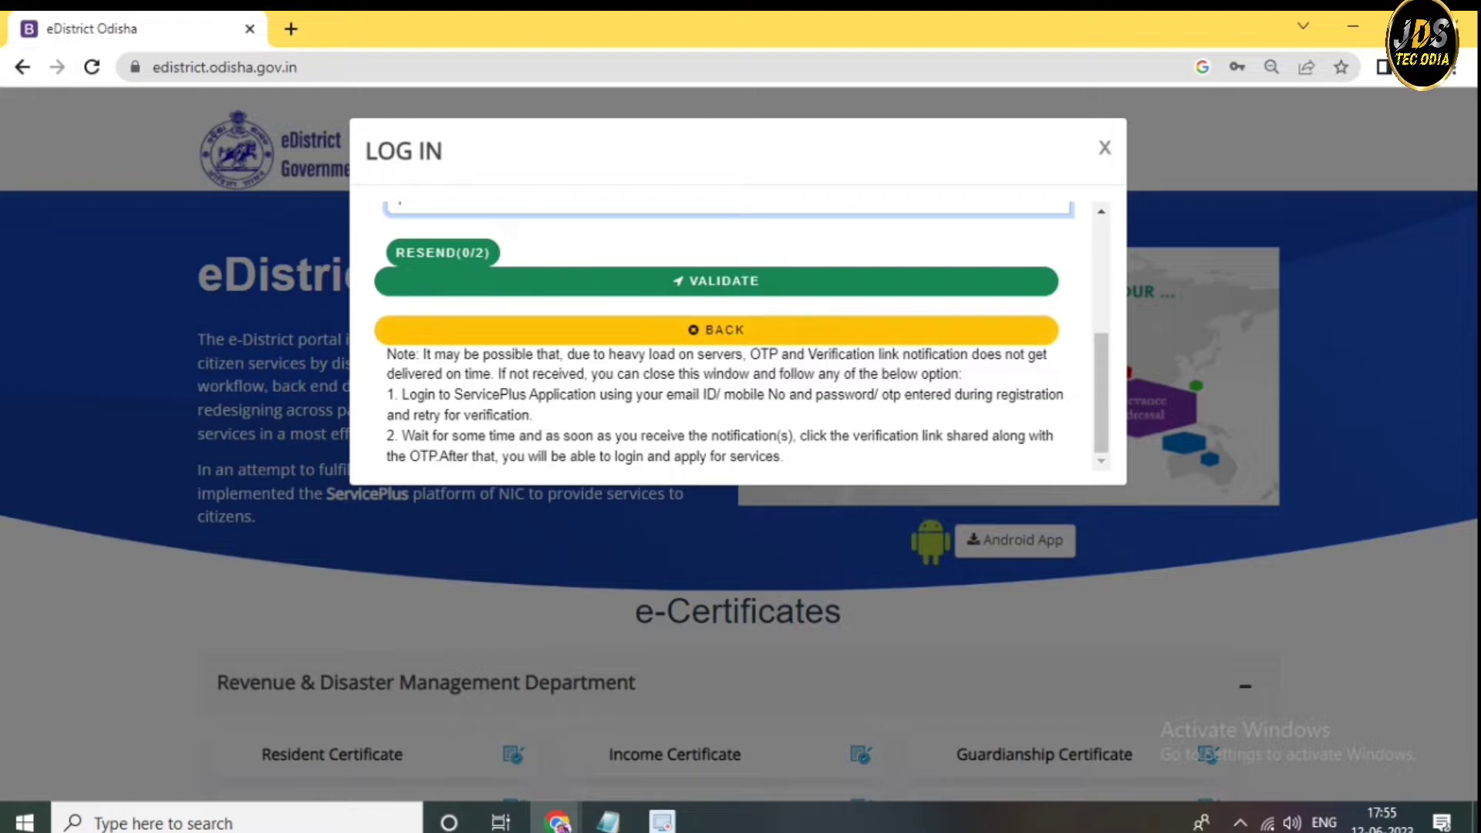
key("Escape")
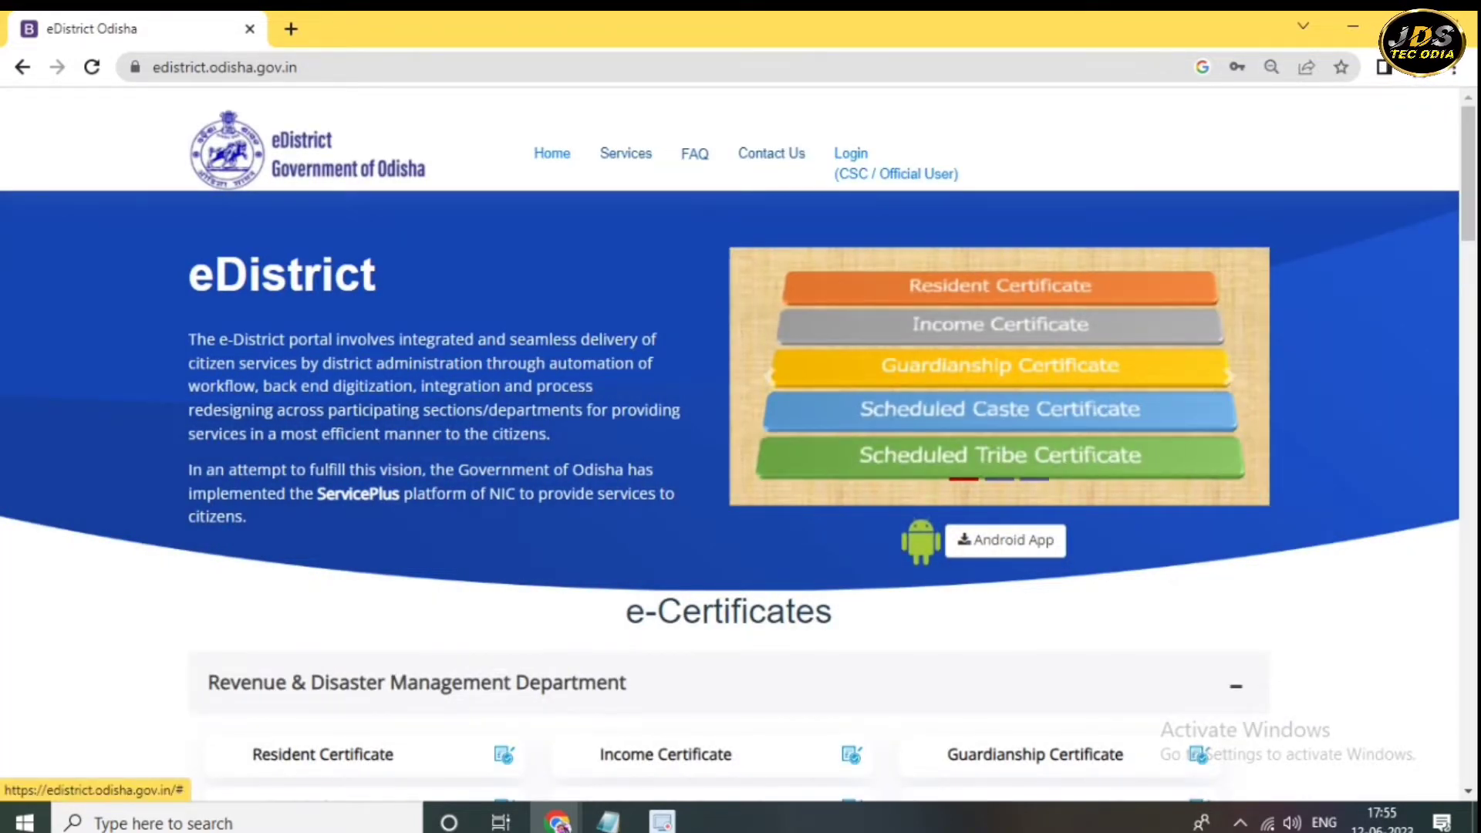
- Log in to ServicePlus with the captcha and open the list of all available services
left_click(851, 153)
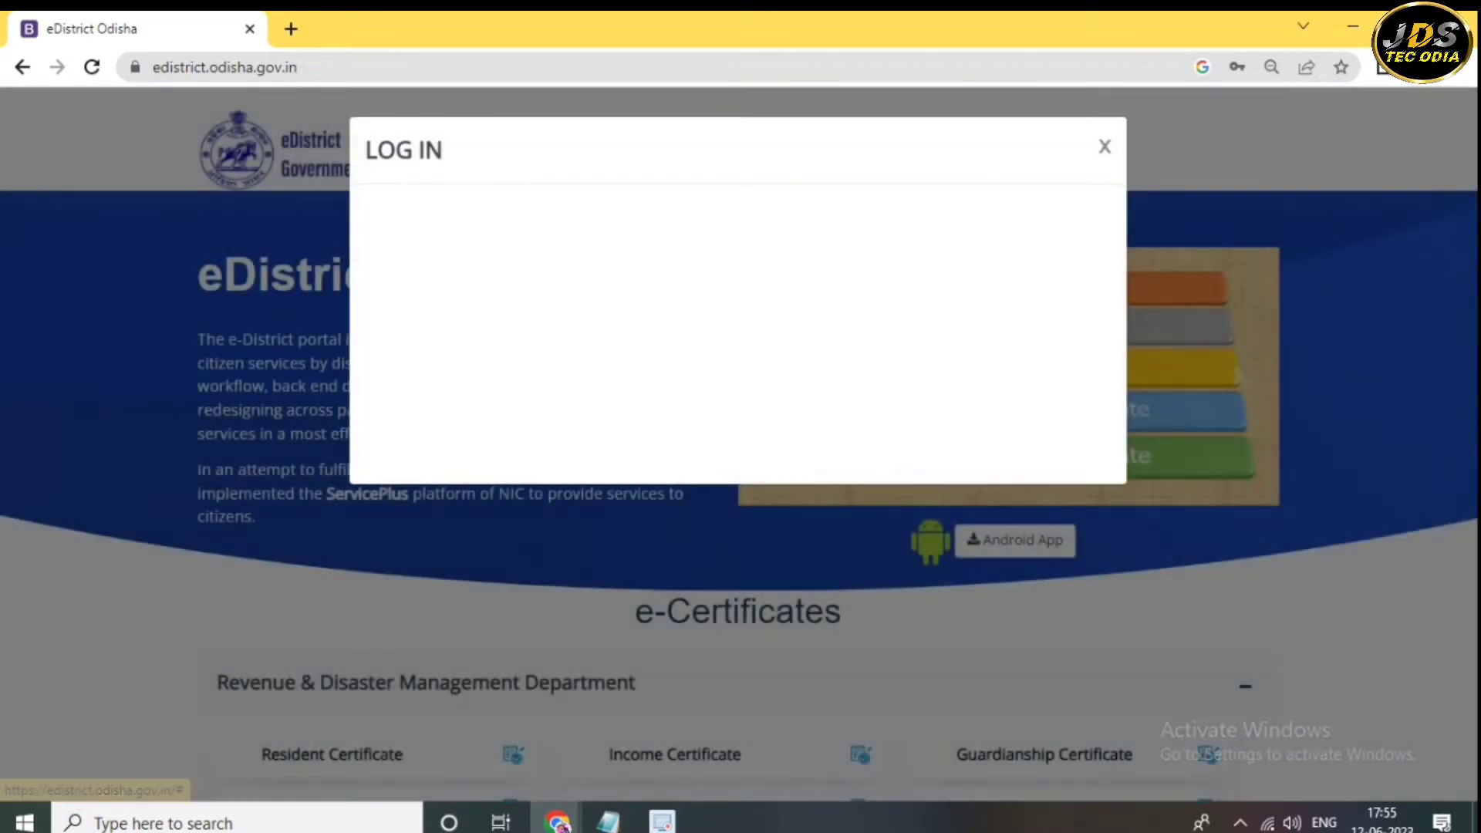
scroll(732, 393, "down", 3)
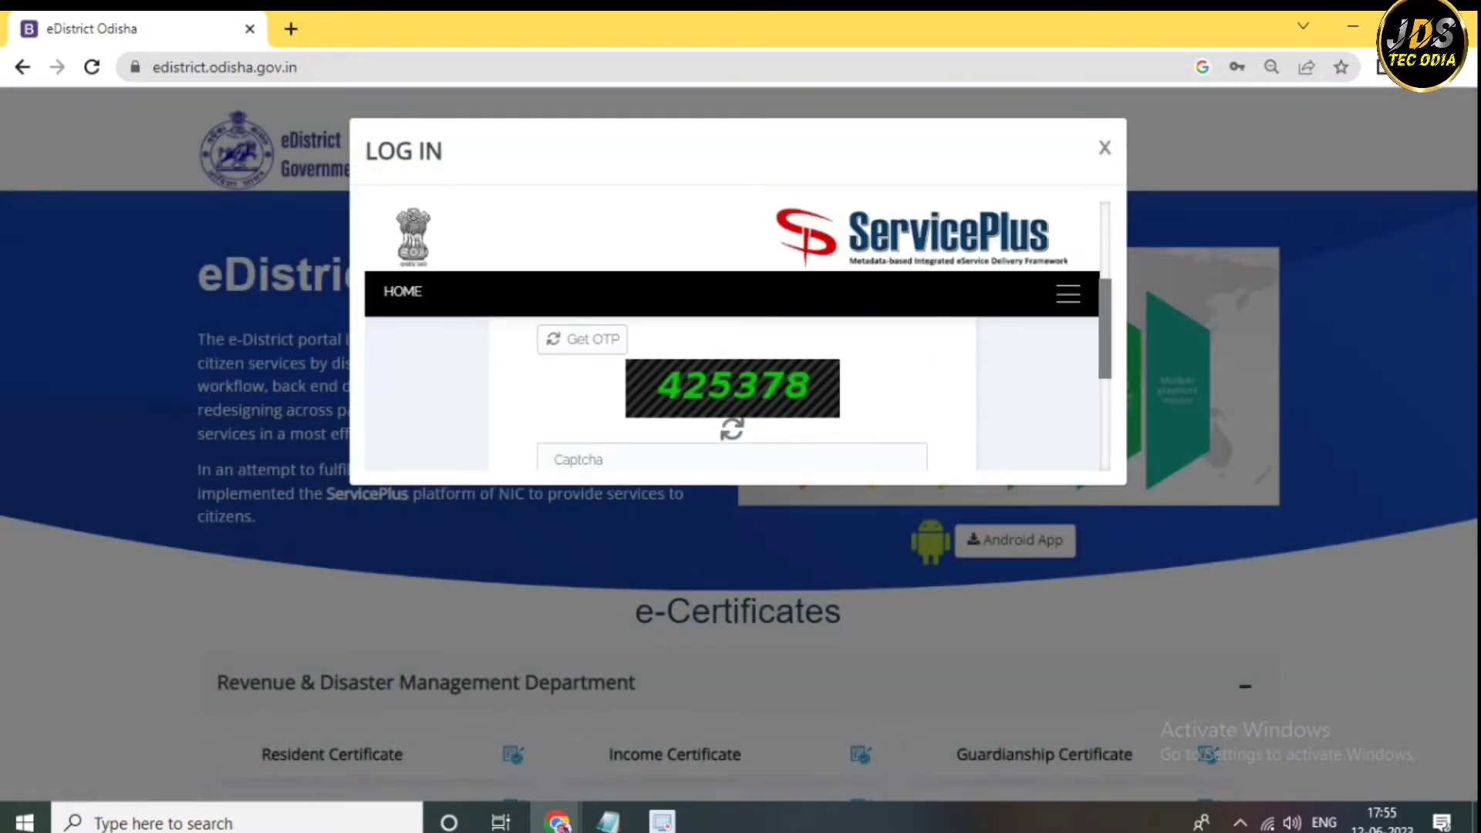
left_click(728, 386)
scroll(732, 393, "up", 1)
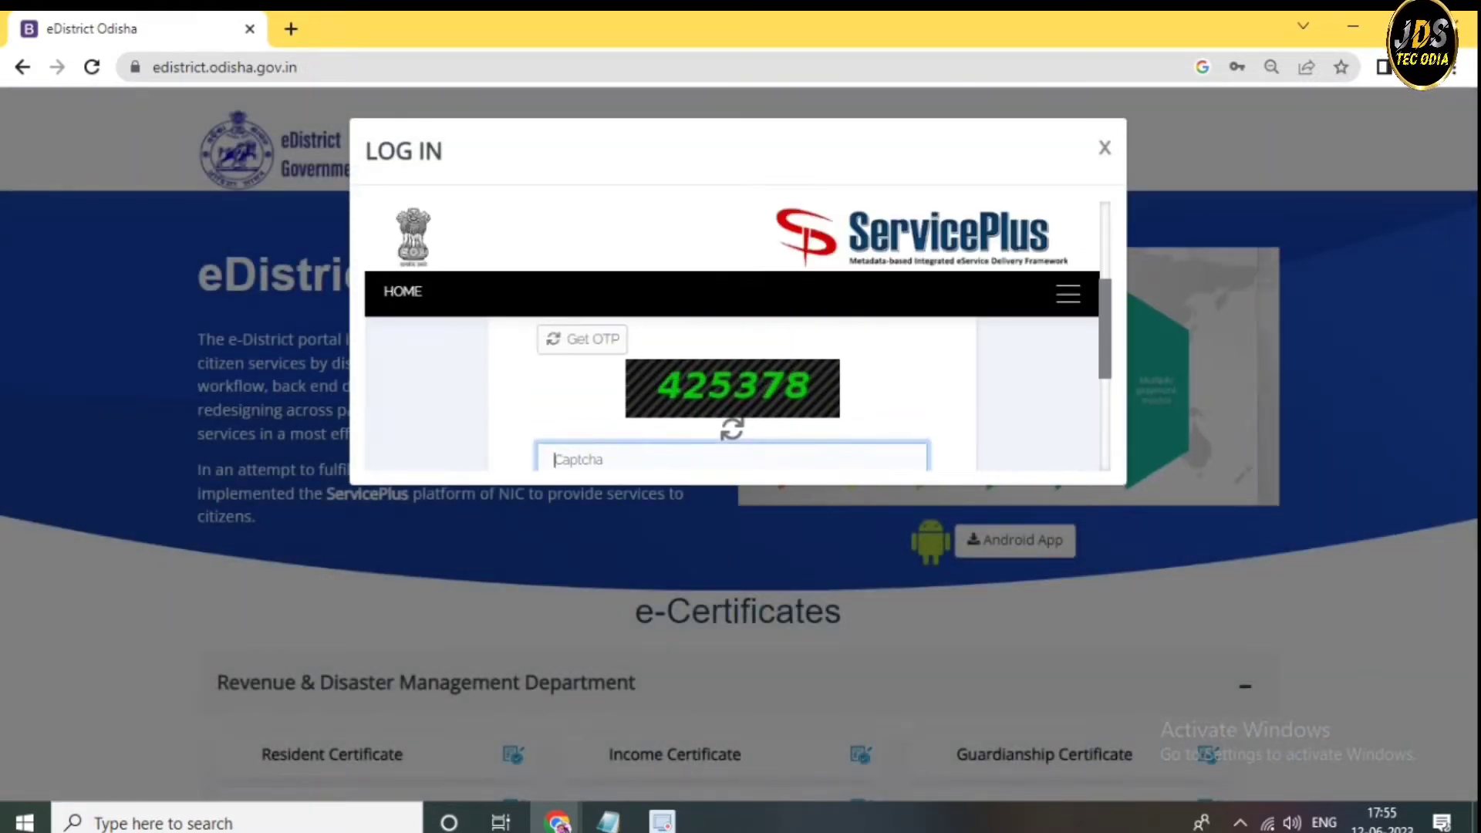
type("425378")
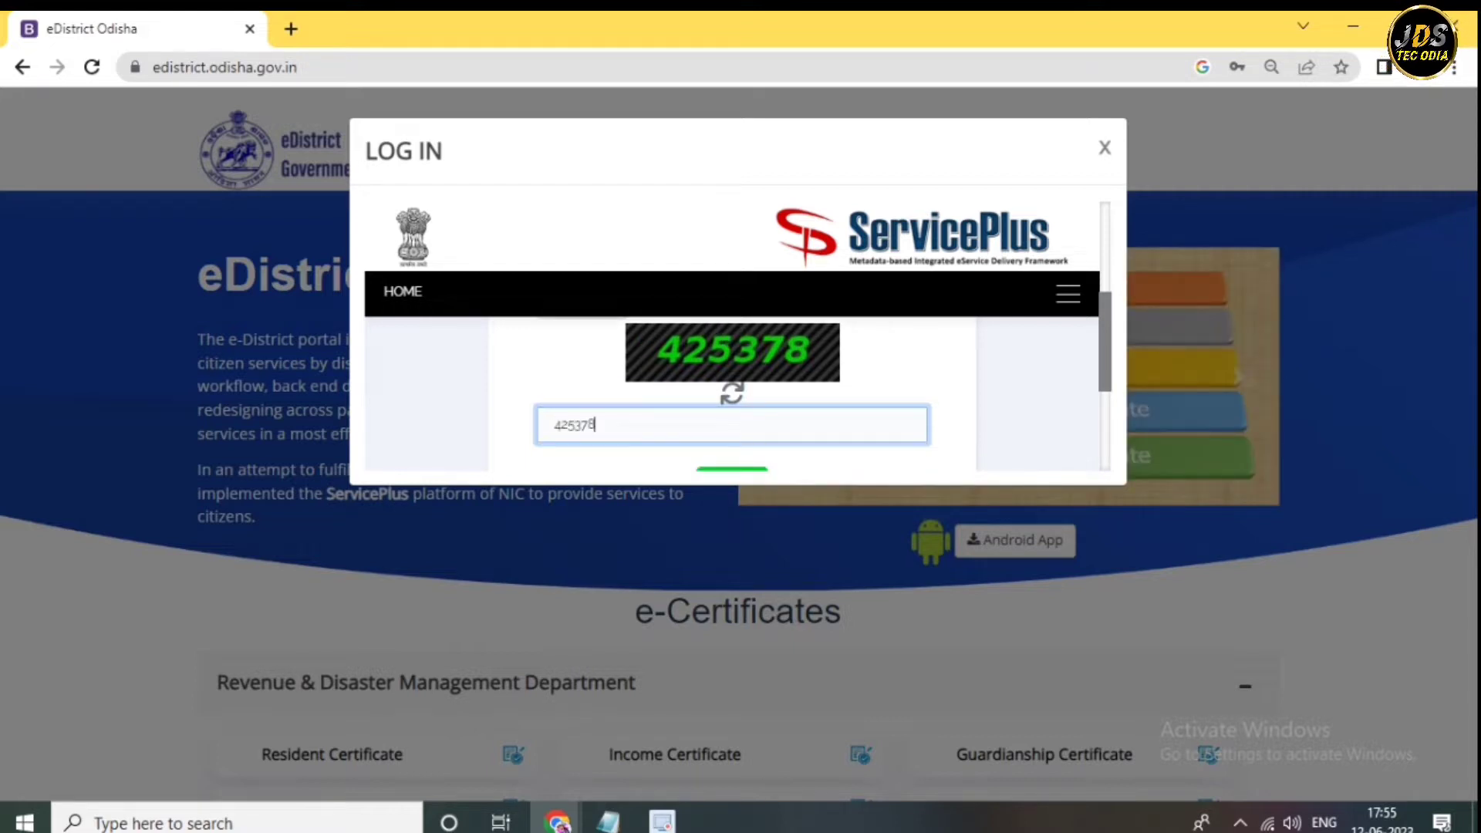
key("Tab")
key("Return")
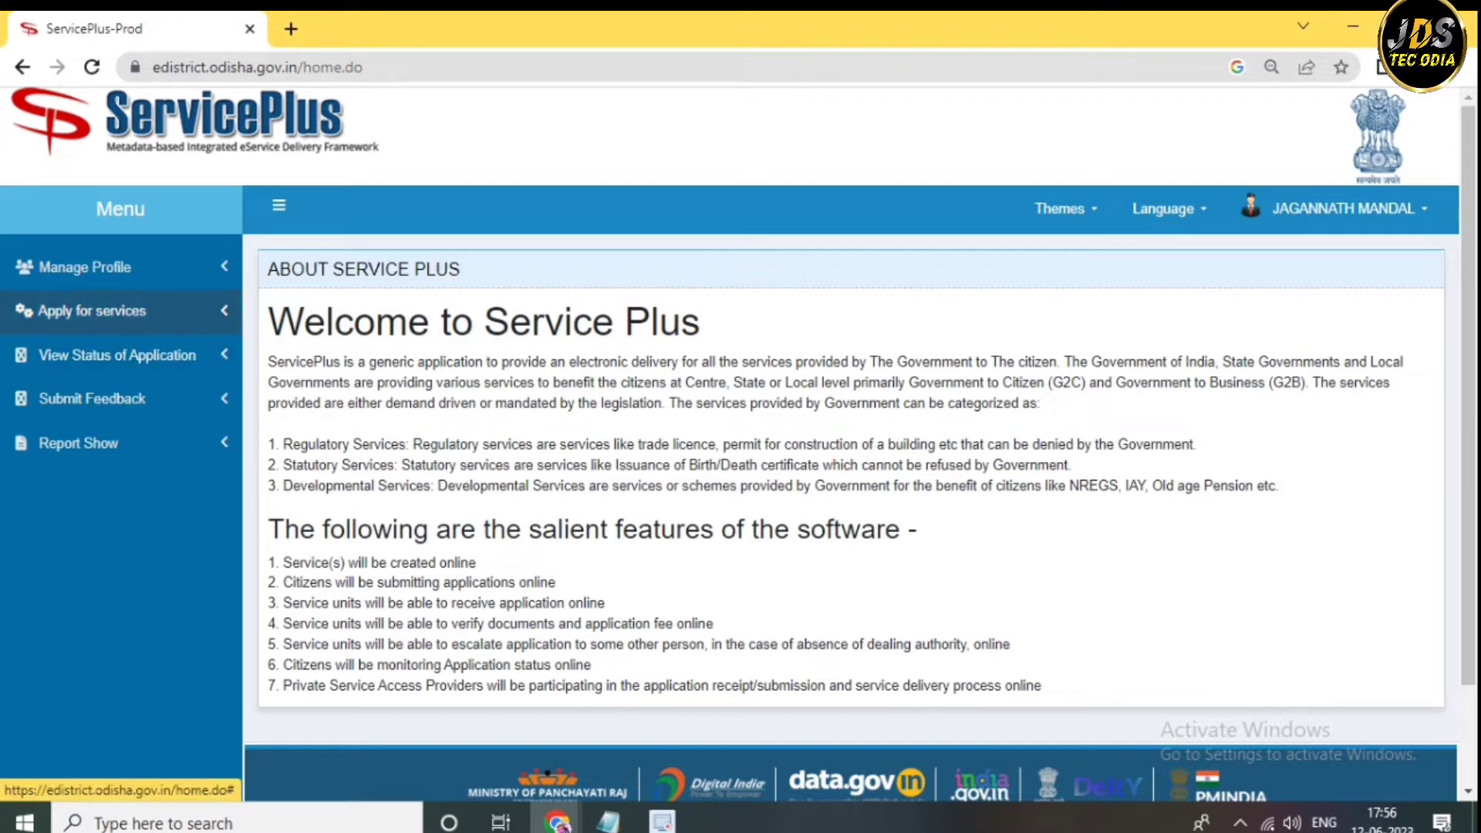
left_click(92, 310)
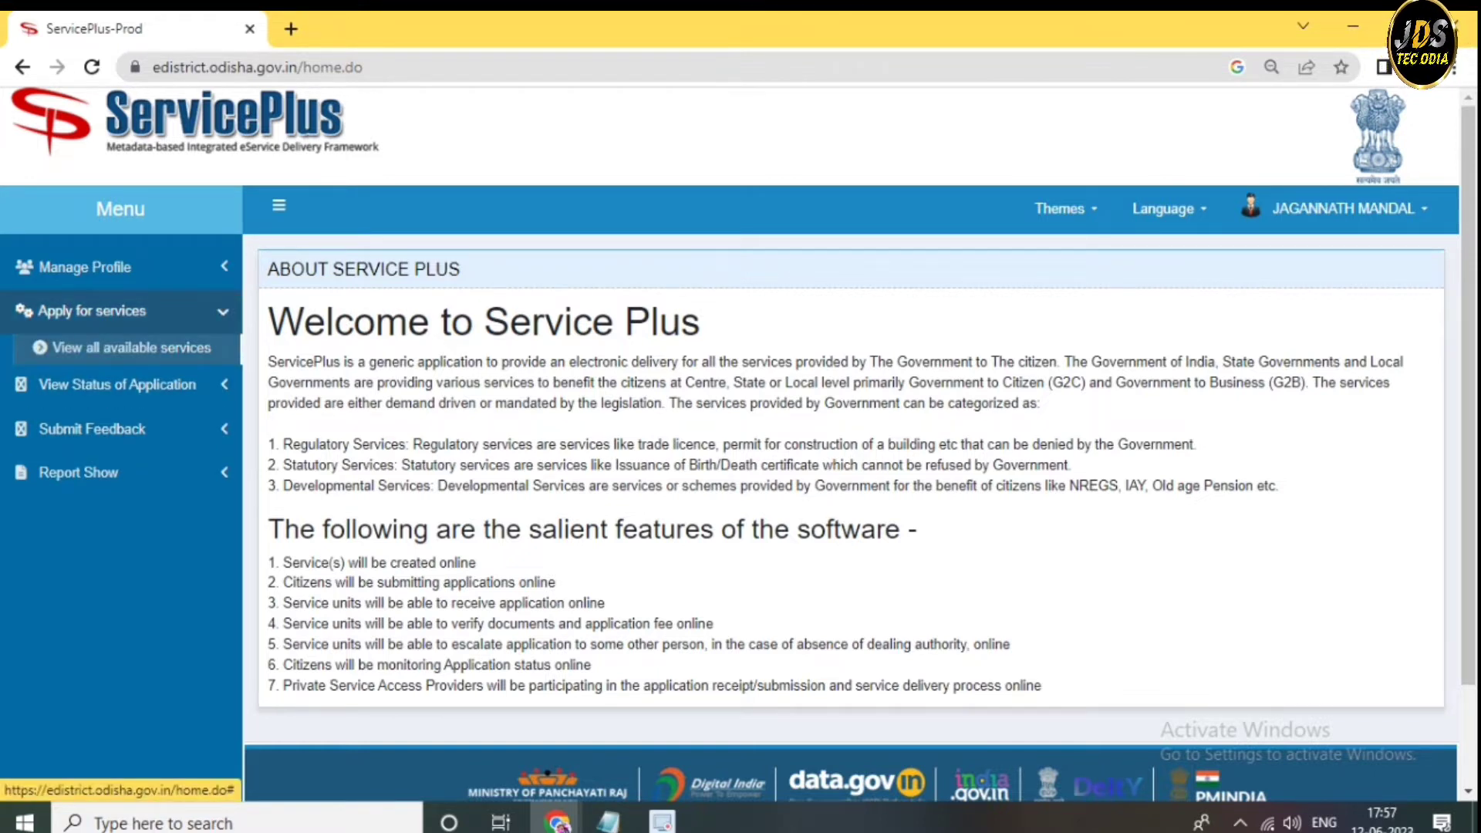
left_click(131, 347)
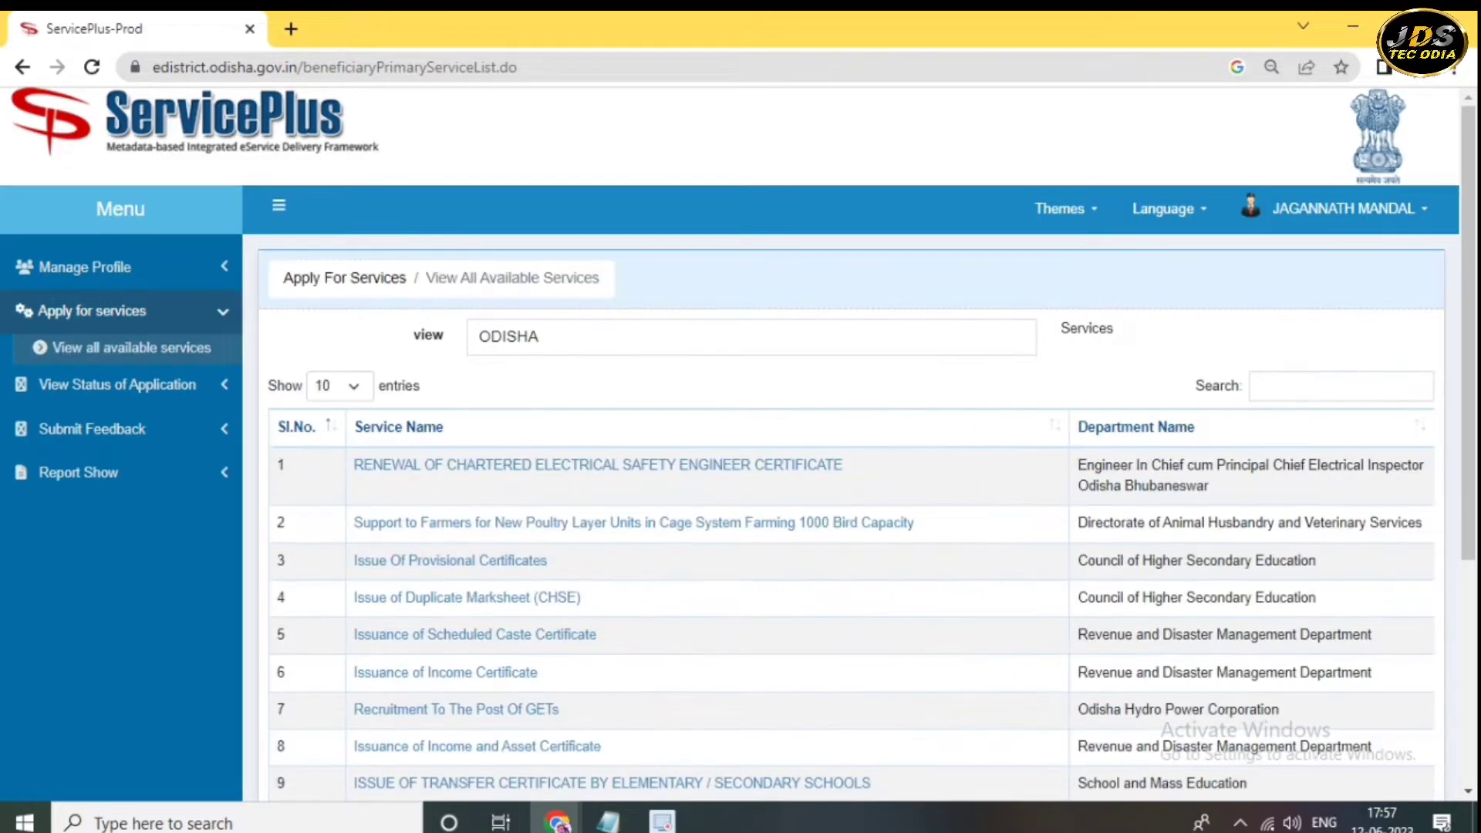
- Search the services list for 'ob' and open the Issuance of OBC Certificate form
left_click(1261, 385)
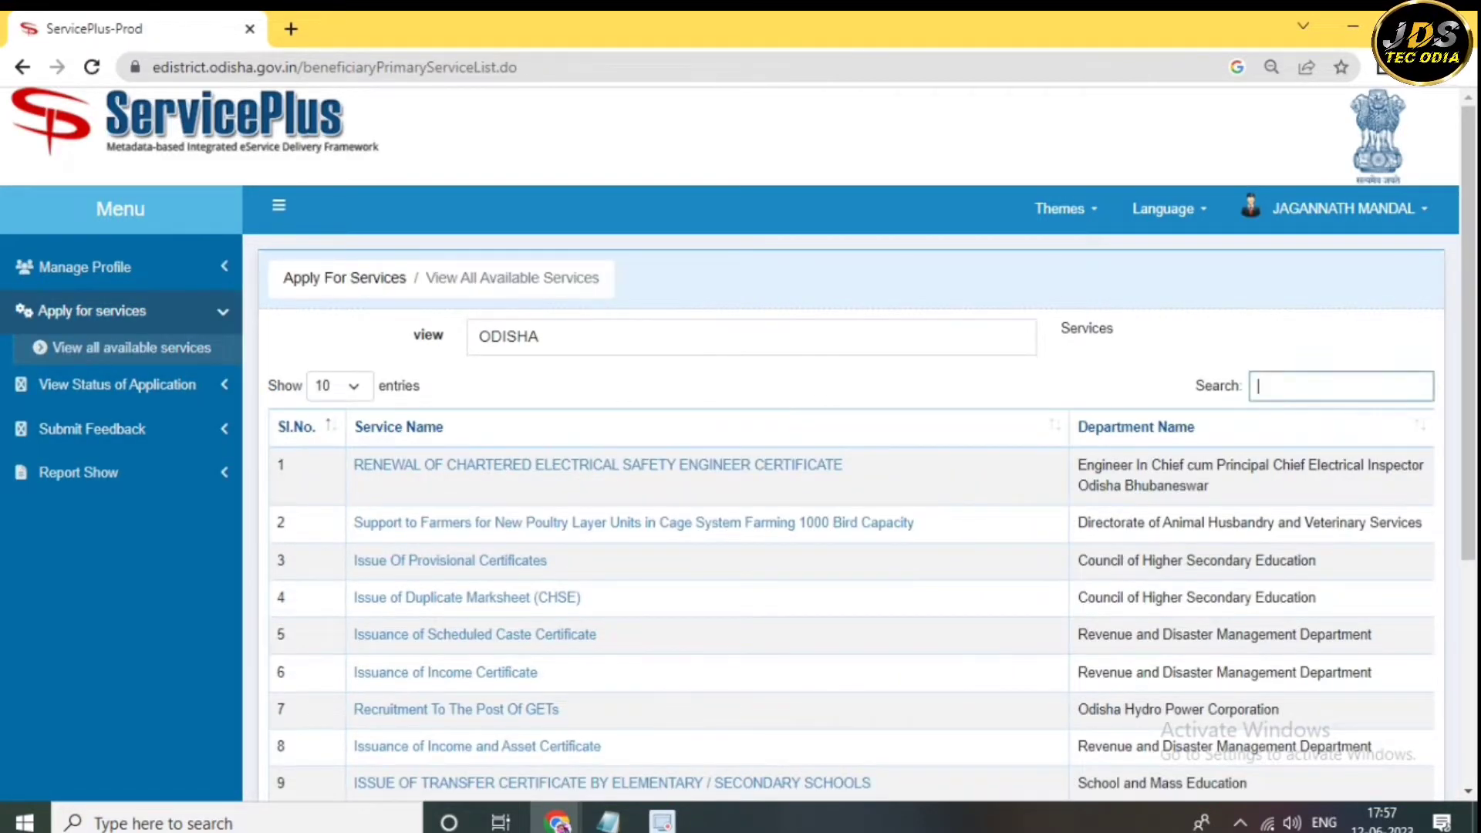
type("dast")
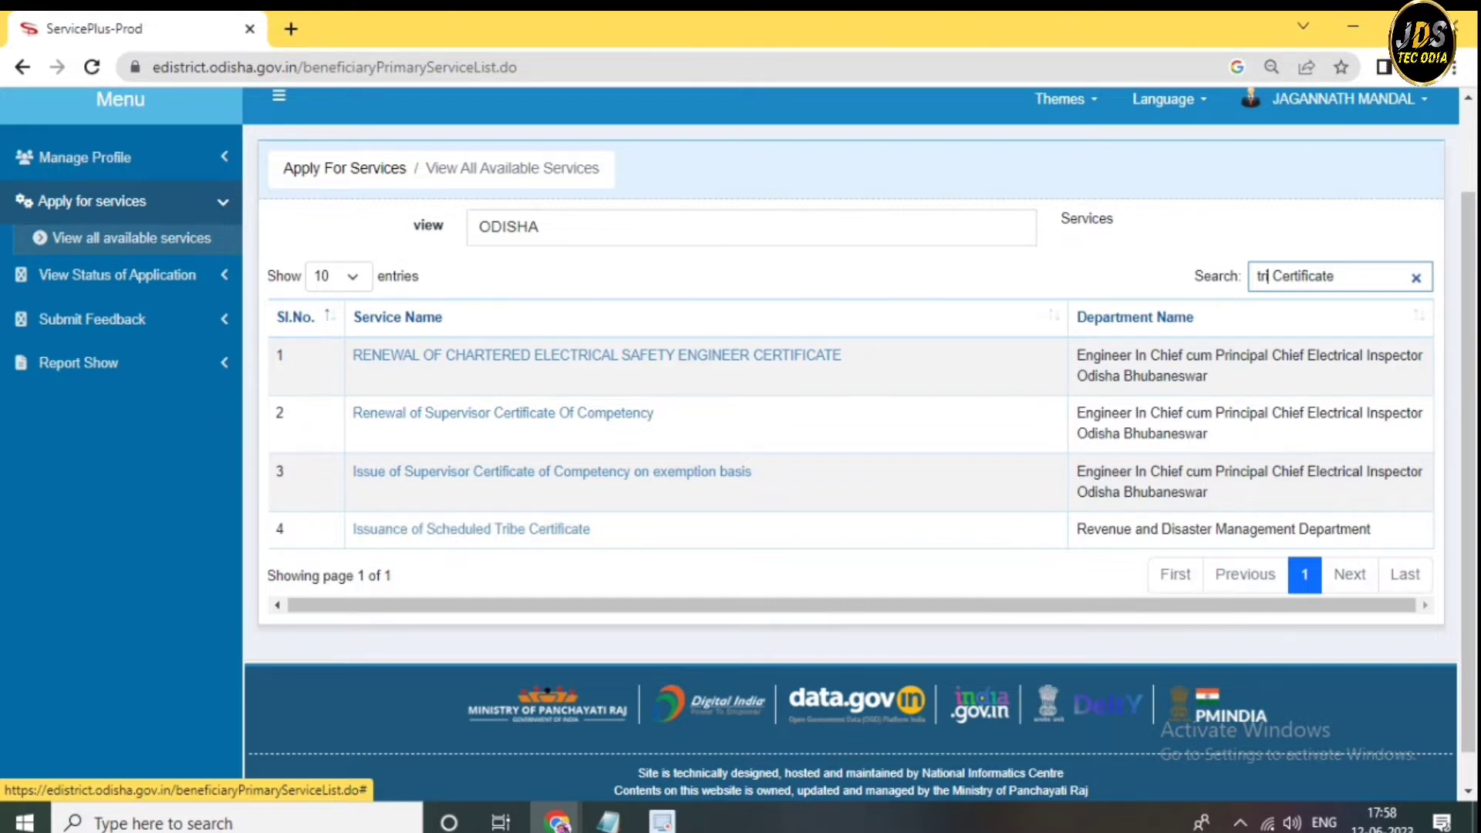
key("ctrl+a")
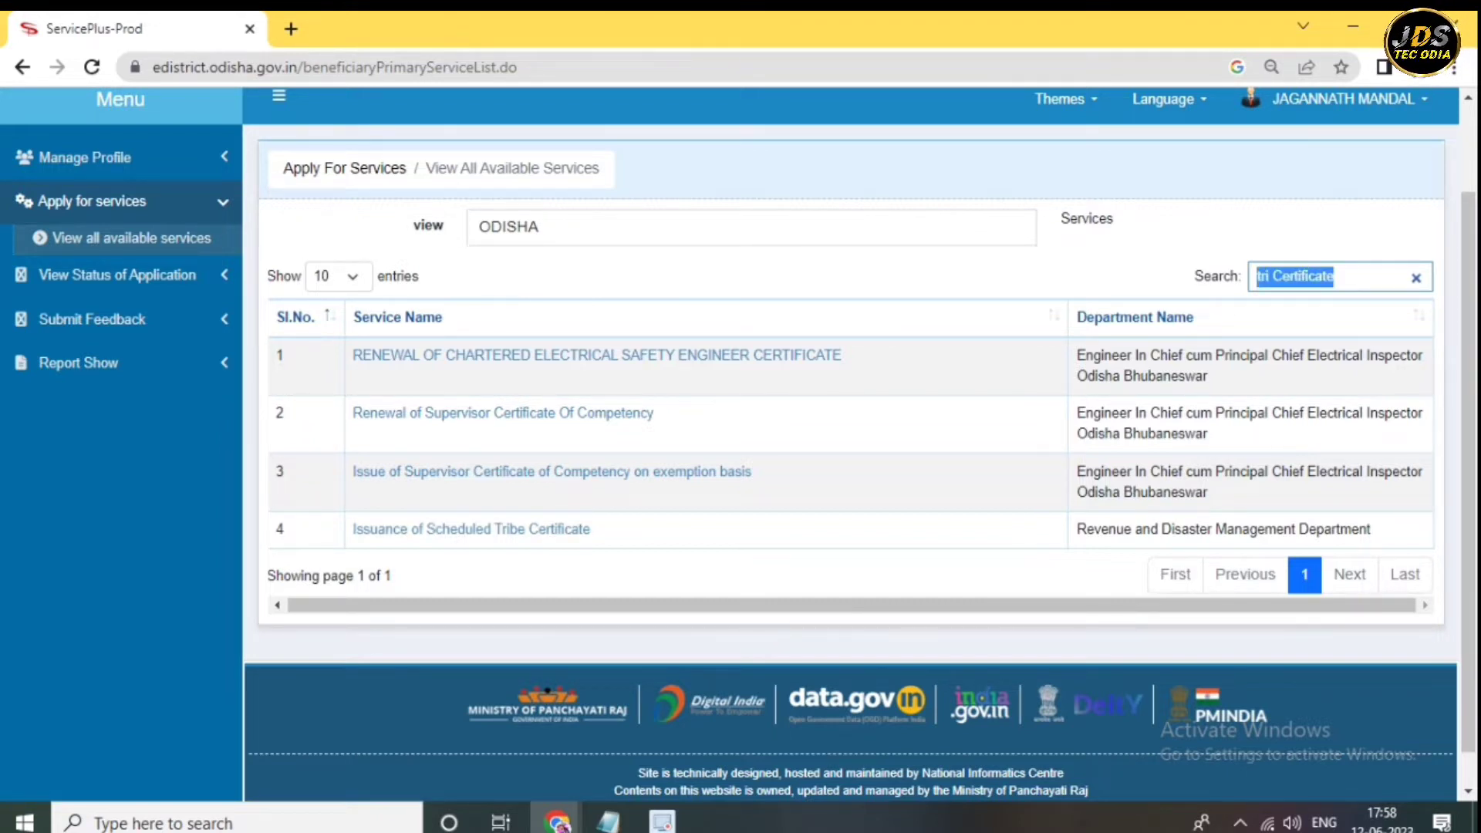
type("ob")
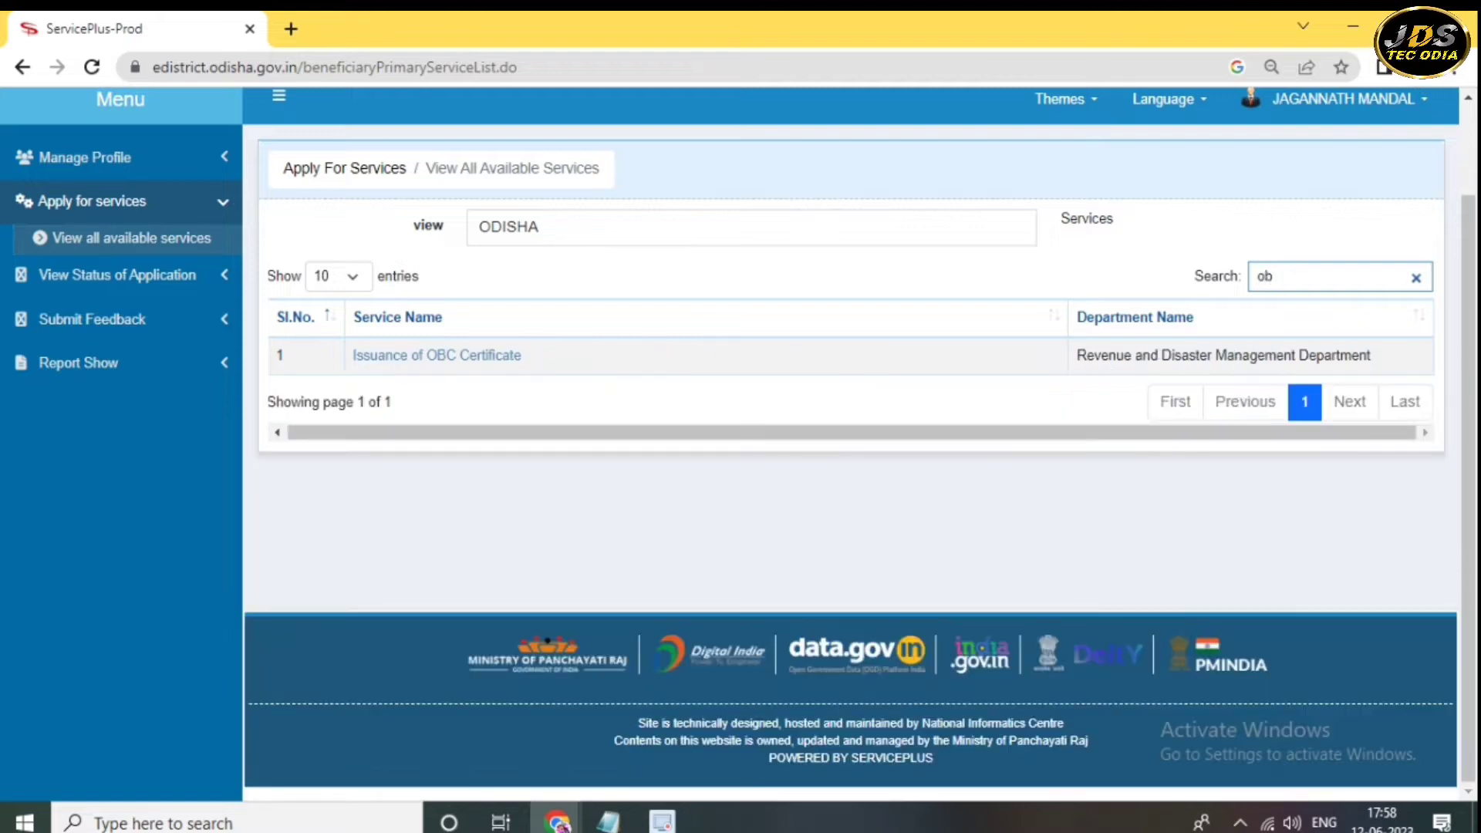
key("ctrl+a")
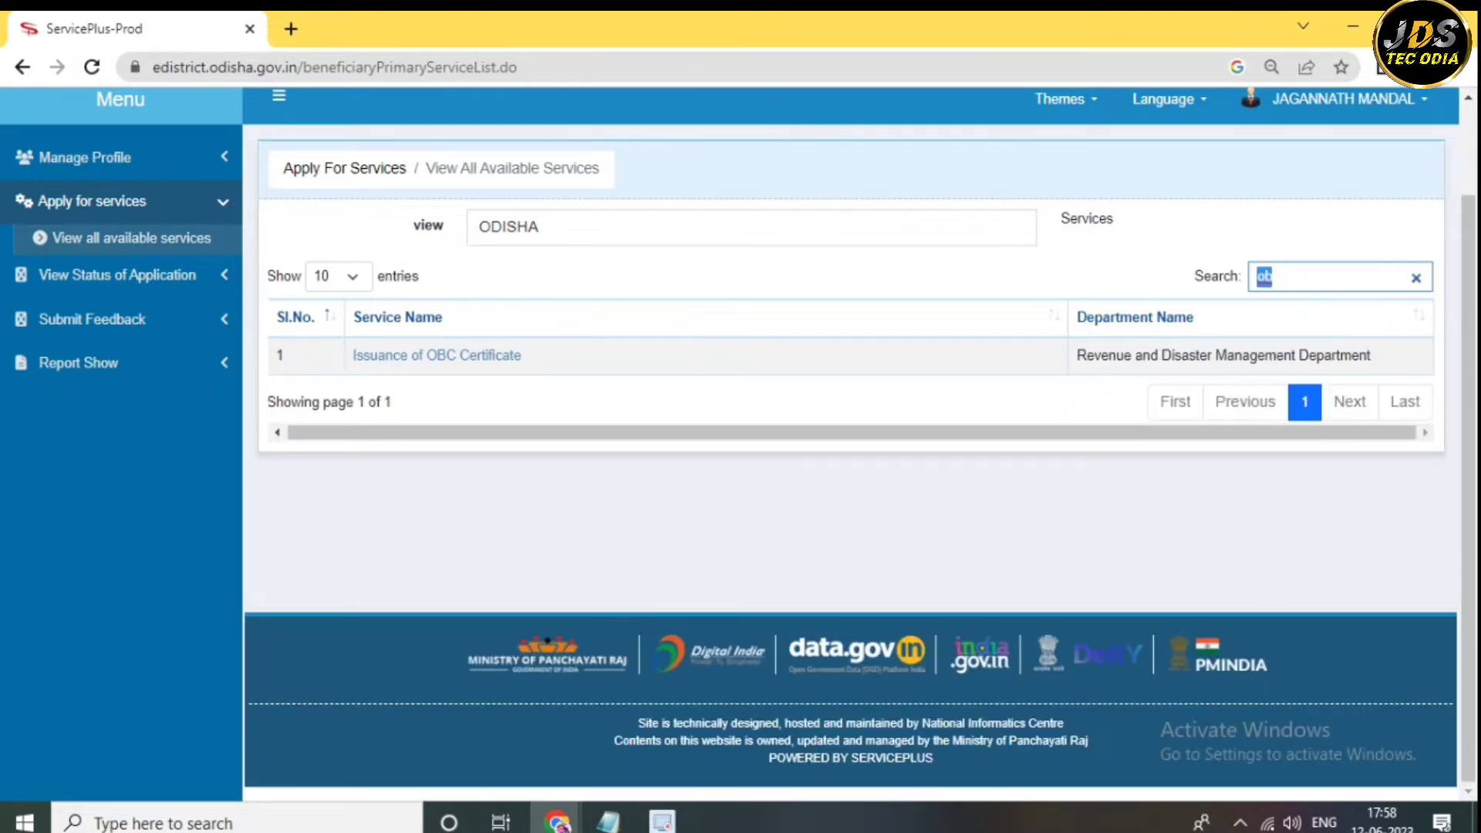
type("seb")
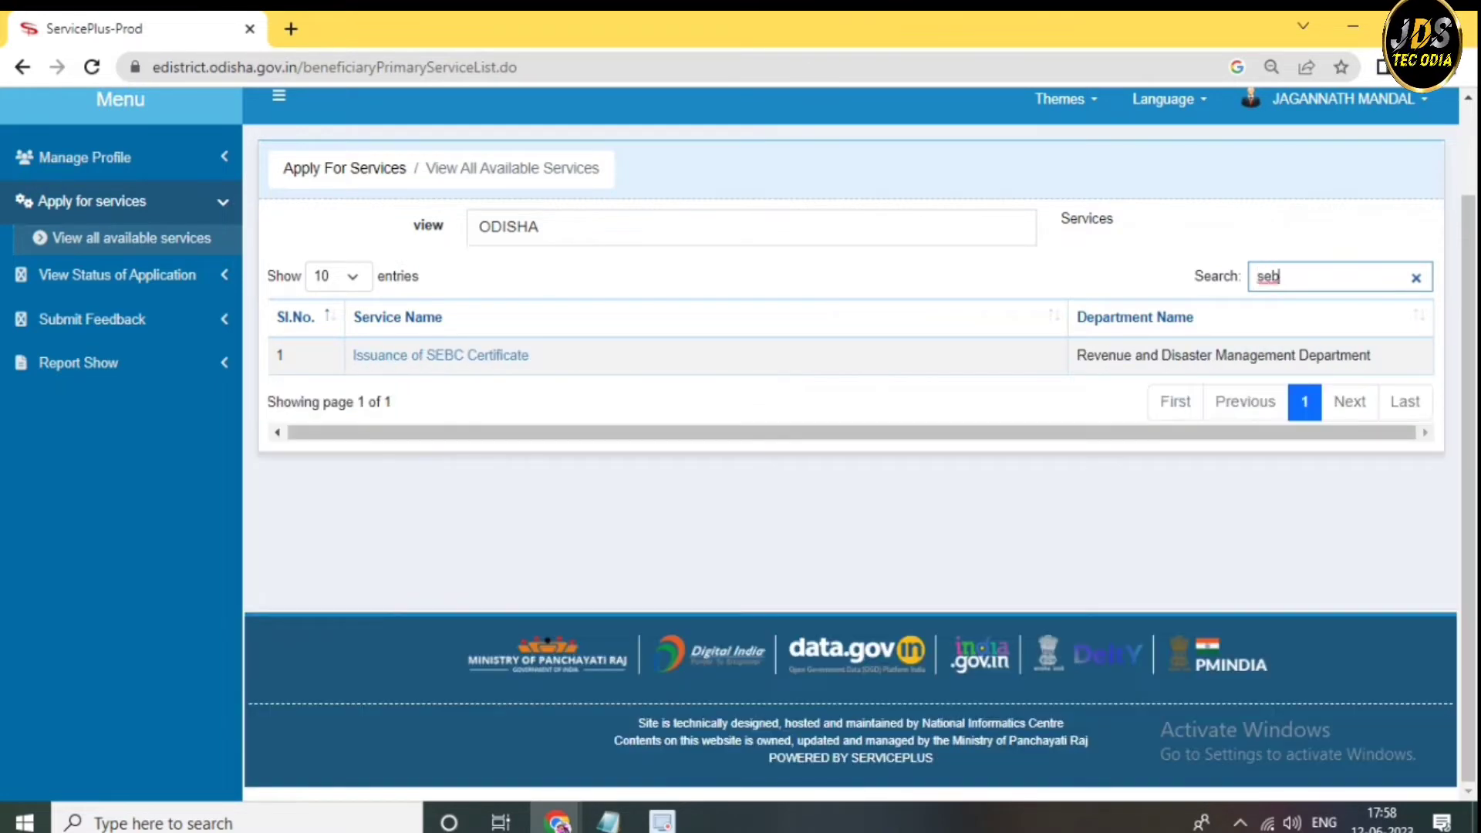
key("ctrl+a")
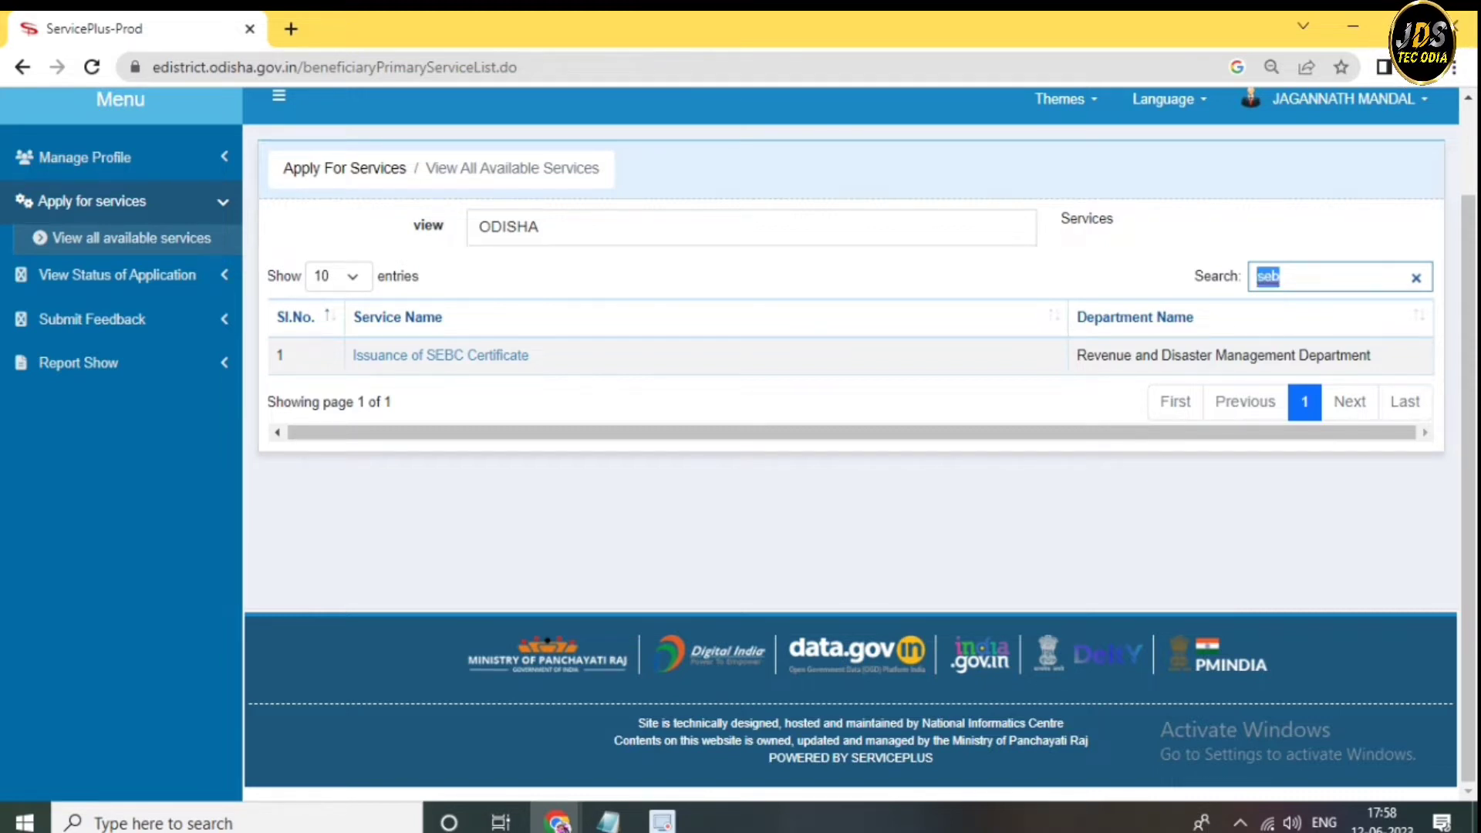
type("obe")
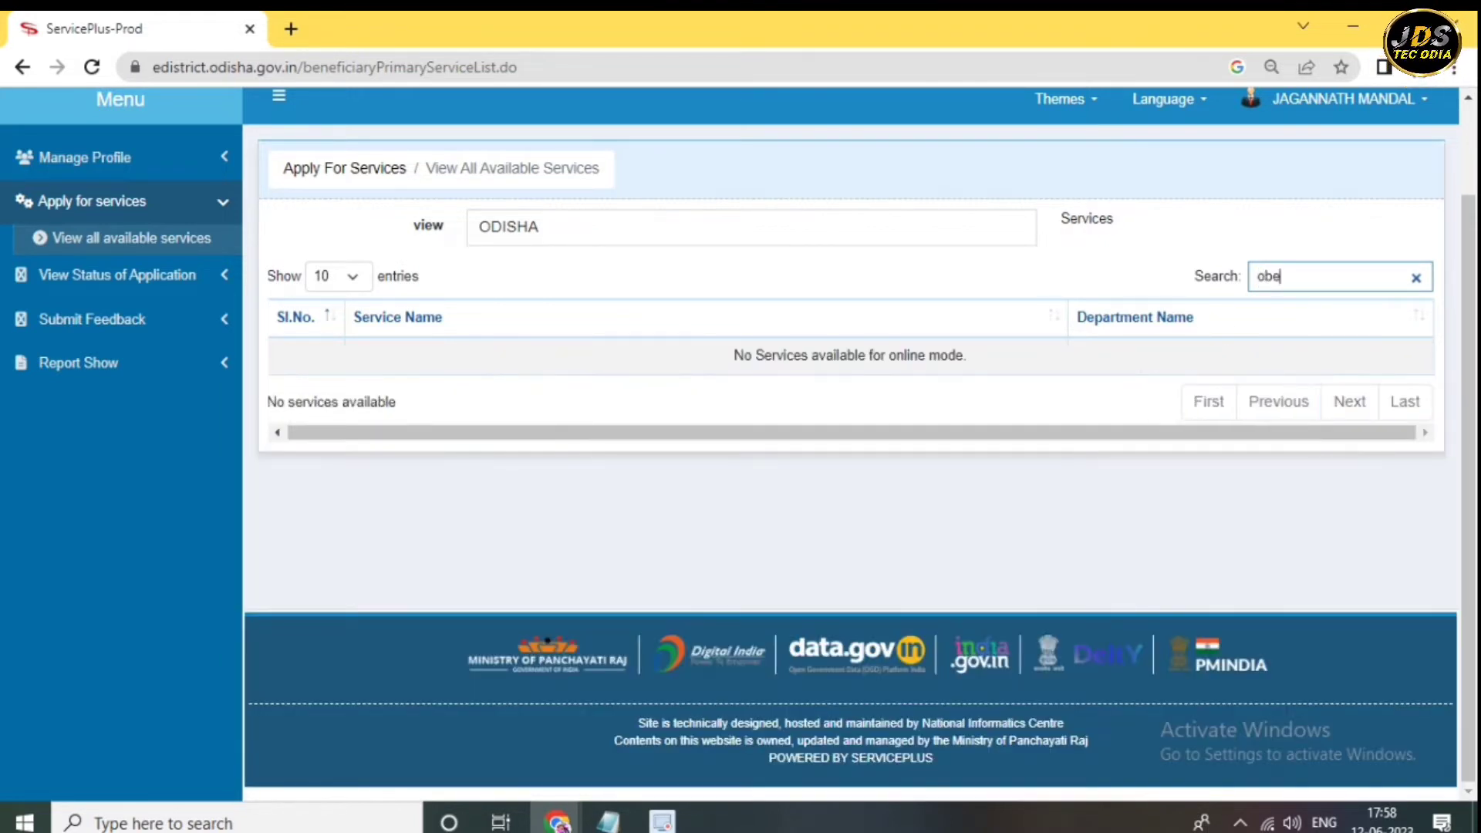
key("BackSpace")
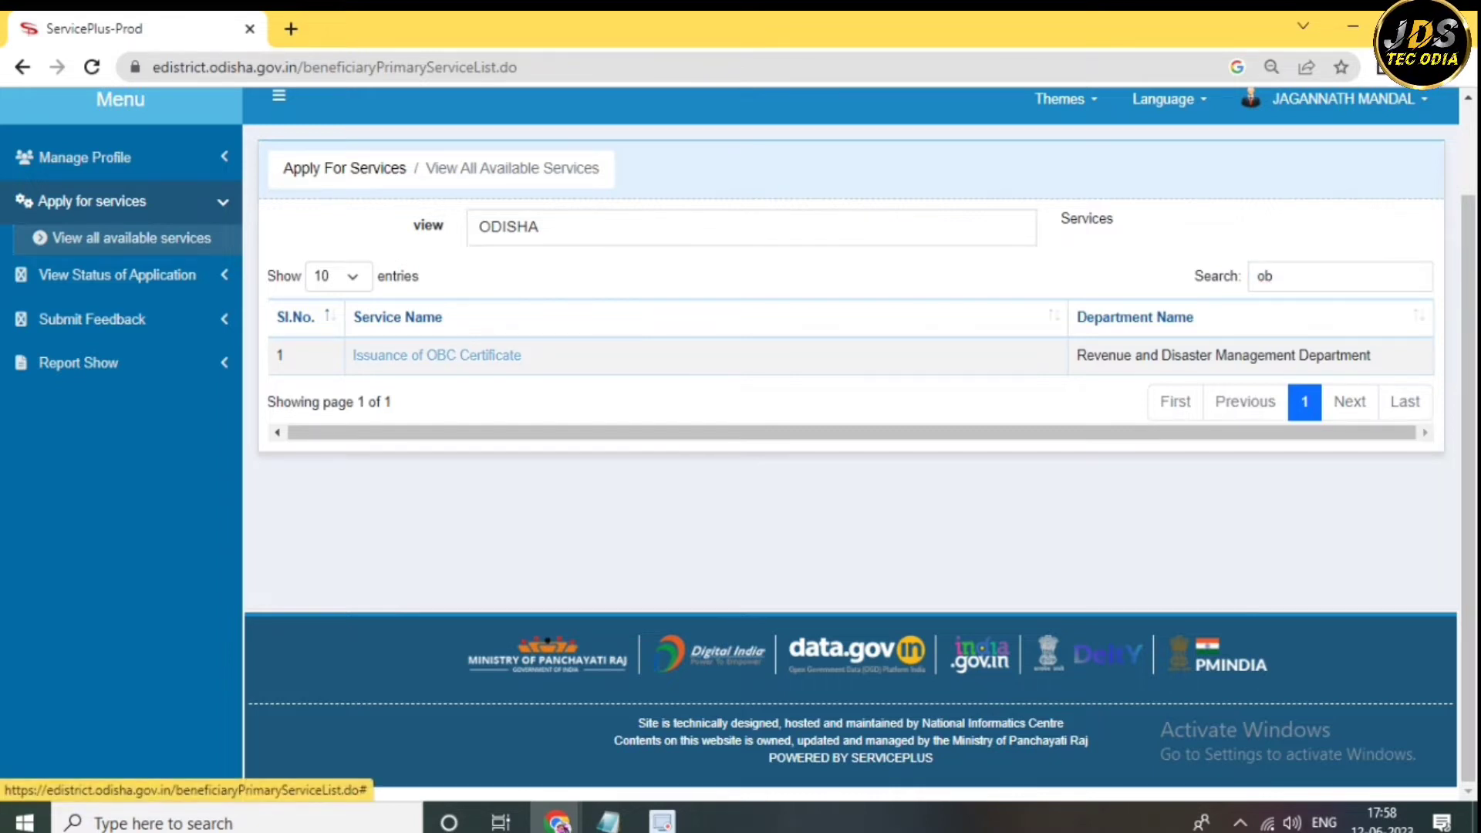
left_click(486, 355)
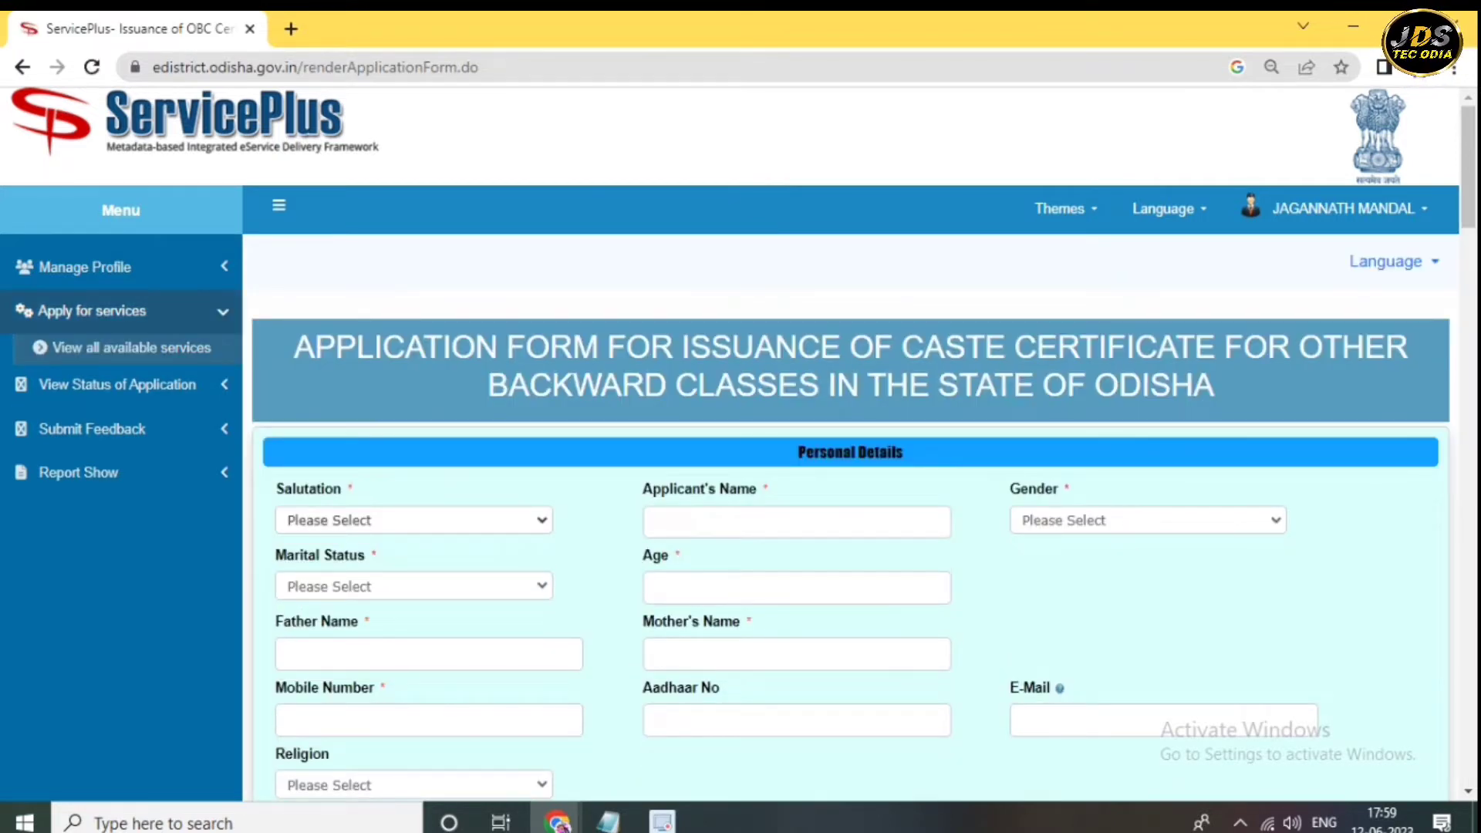
left_click(413, 519)
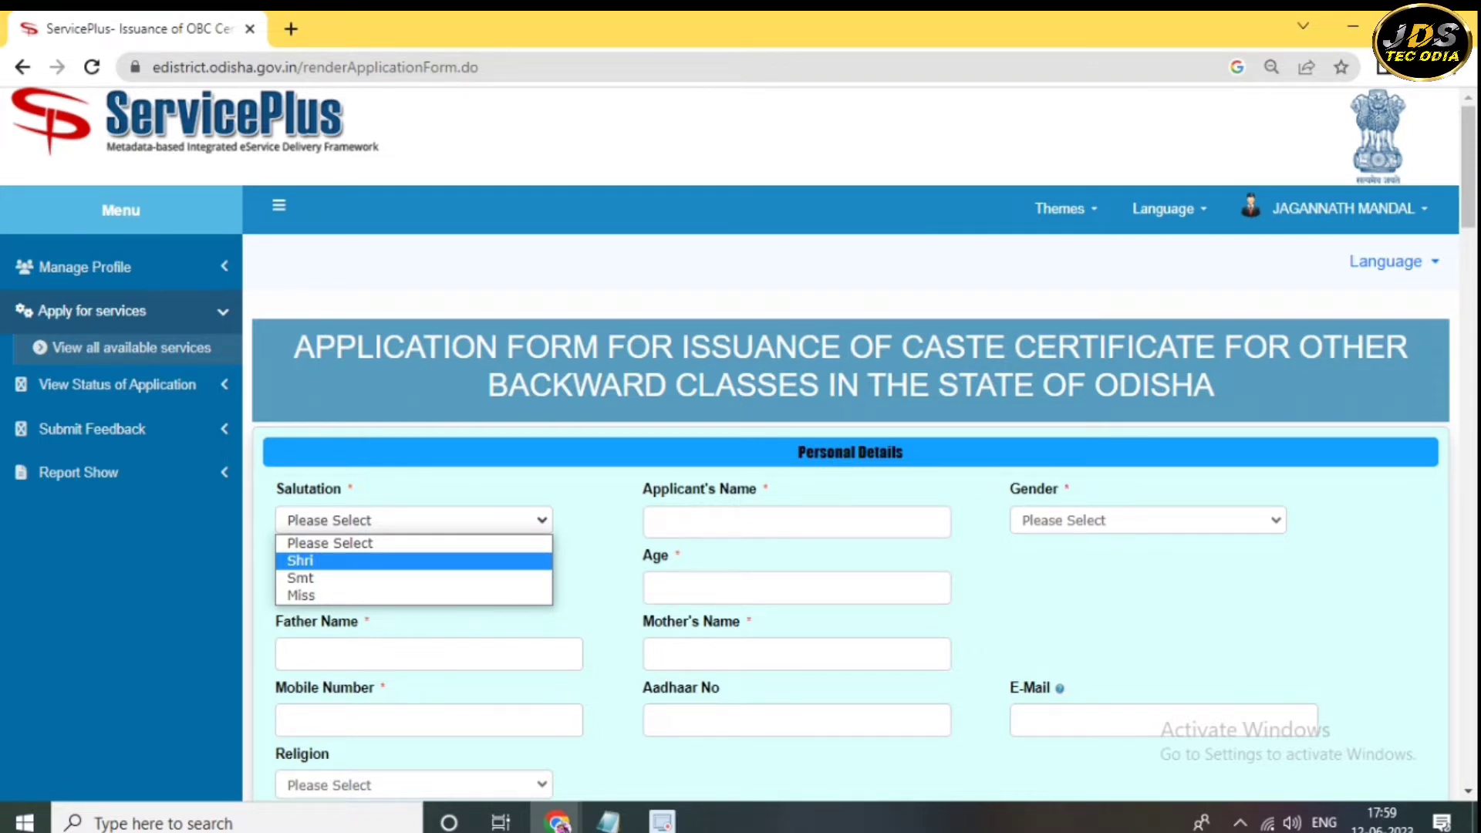
- Set salutation Shri, gender Male and marital status Unmarried on the OBC form
key("Down")
key("Down")
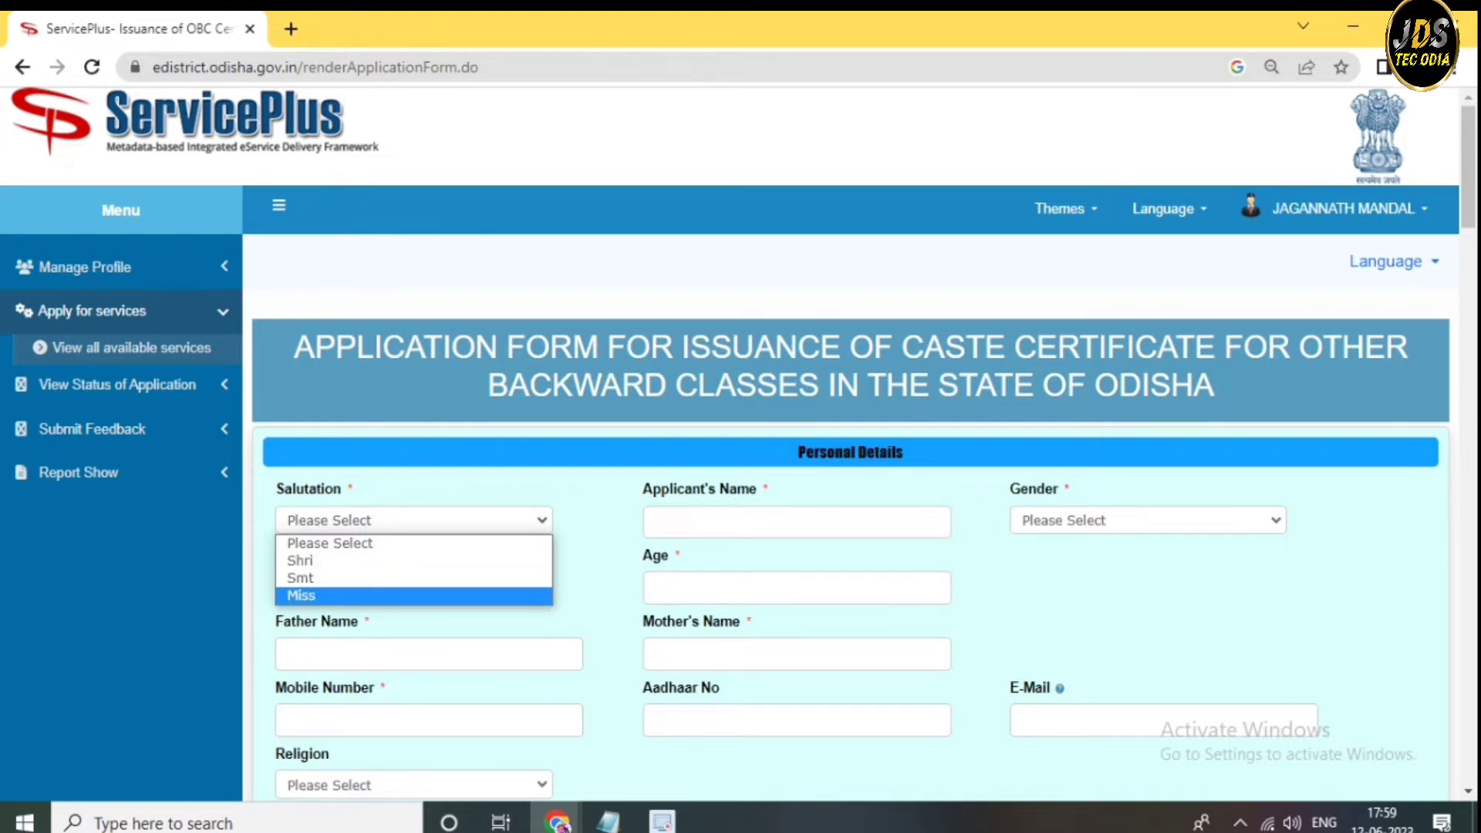
key("Up")
key("Up")
key("Return")
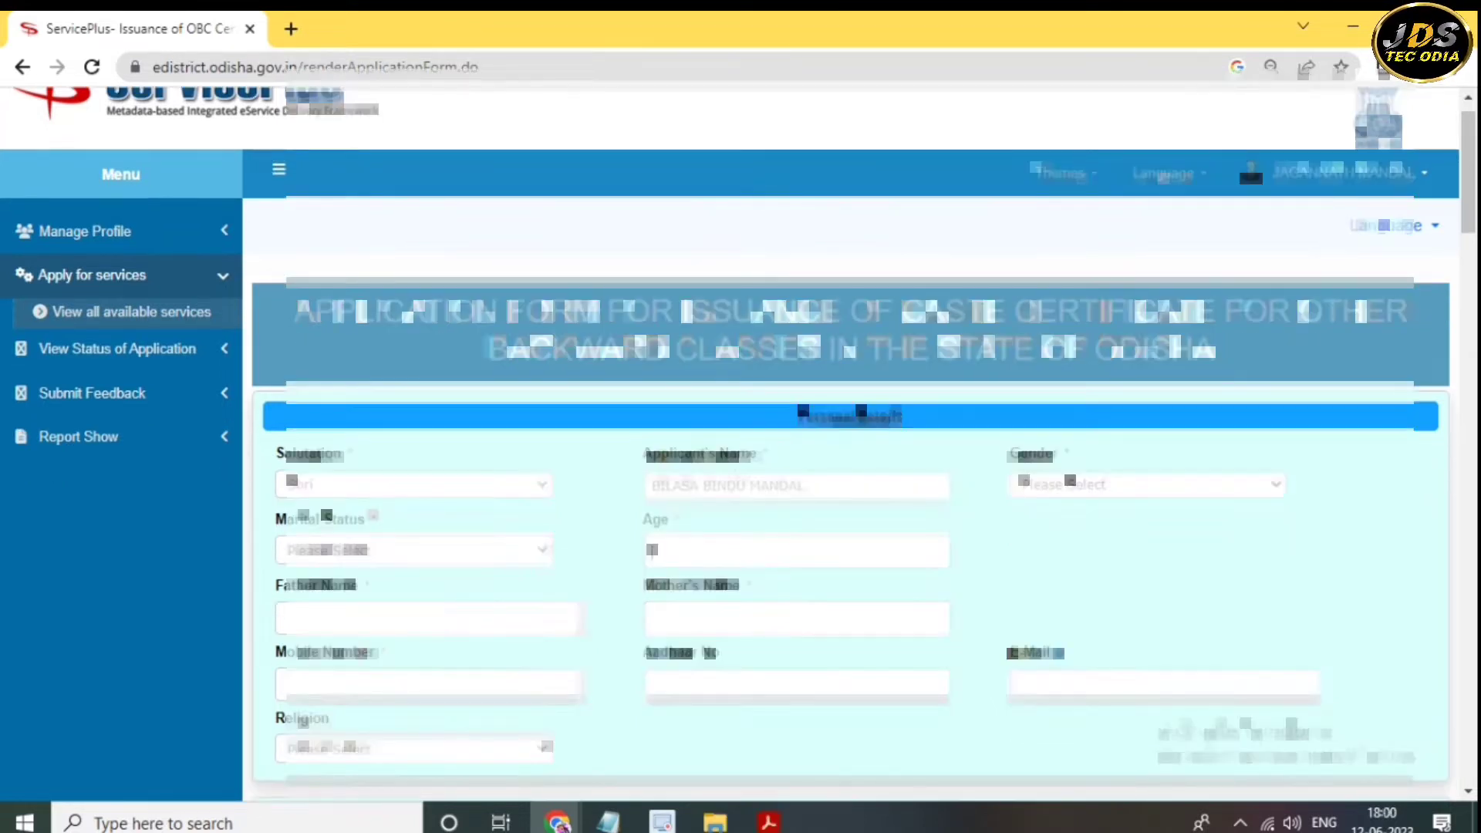
key("alt+Down")
key("Return")
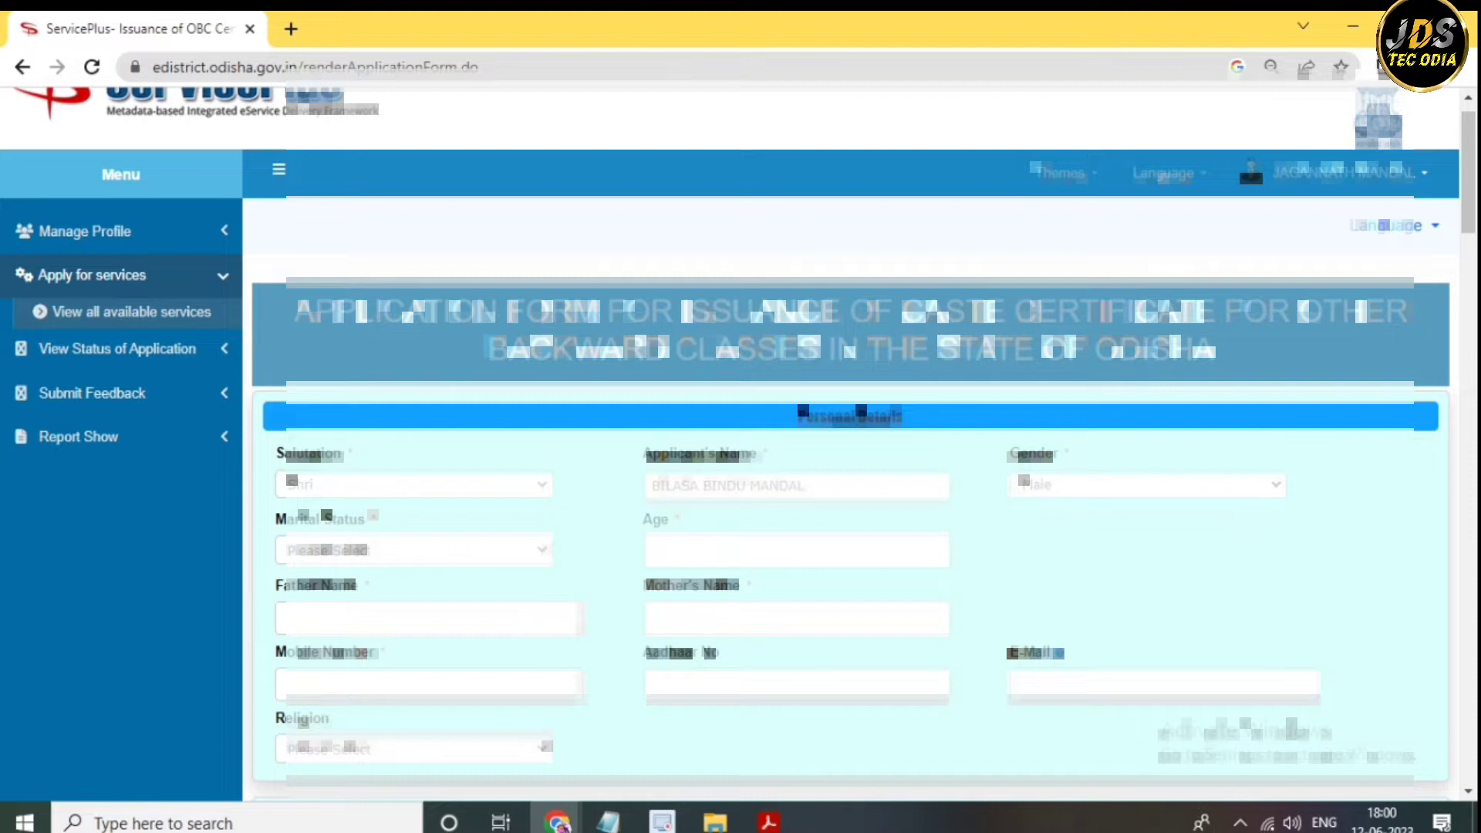
key("Tab")
key("alt+Down")
key("Down")
key("Down")
key("Return")
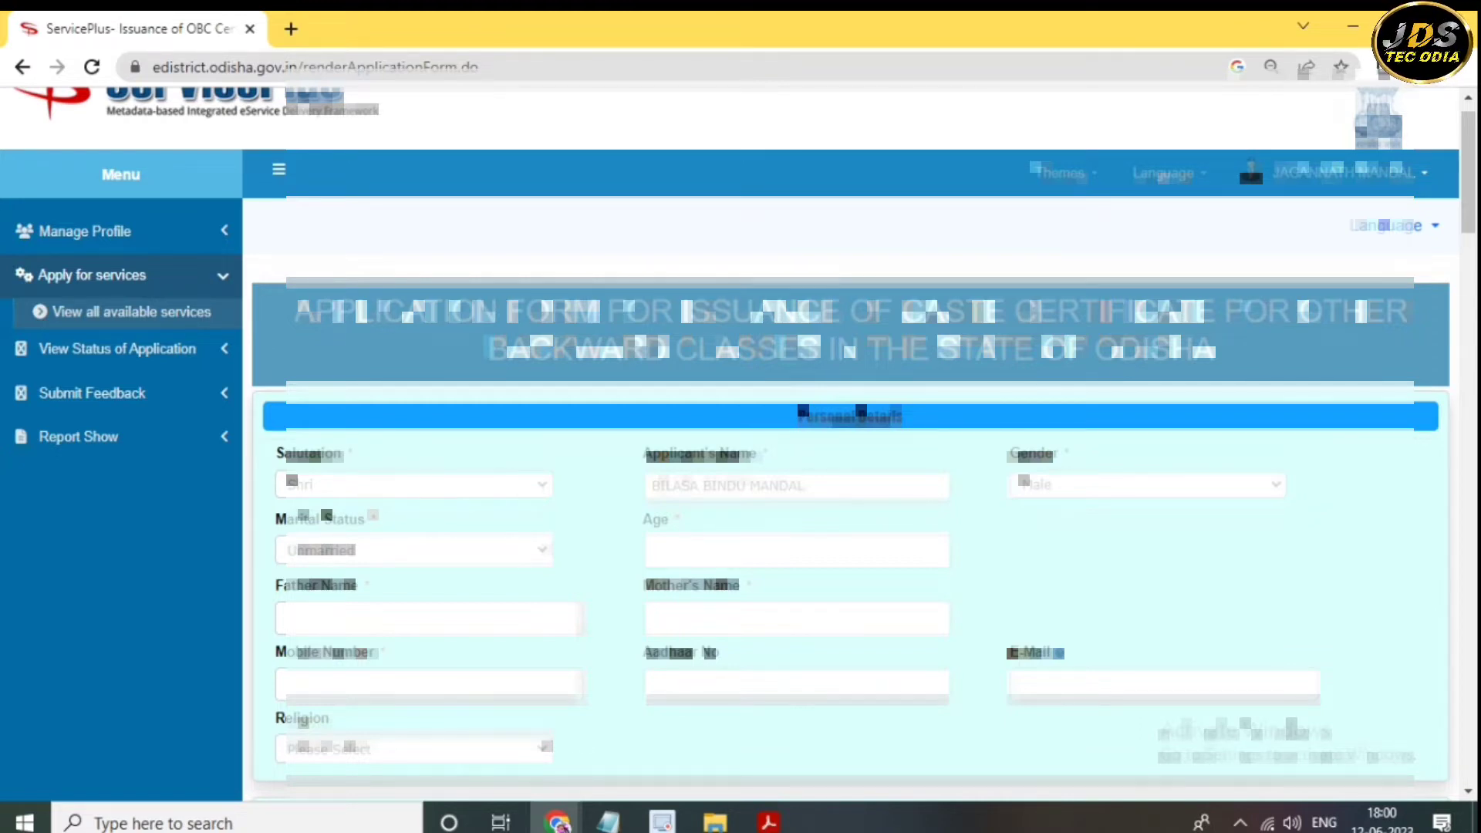
key("ctrl+t")
- Search Google for 'age calculator' in the new tab
left_click(586, 398)
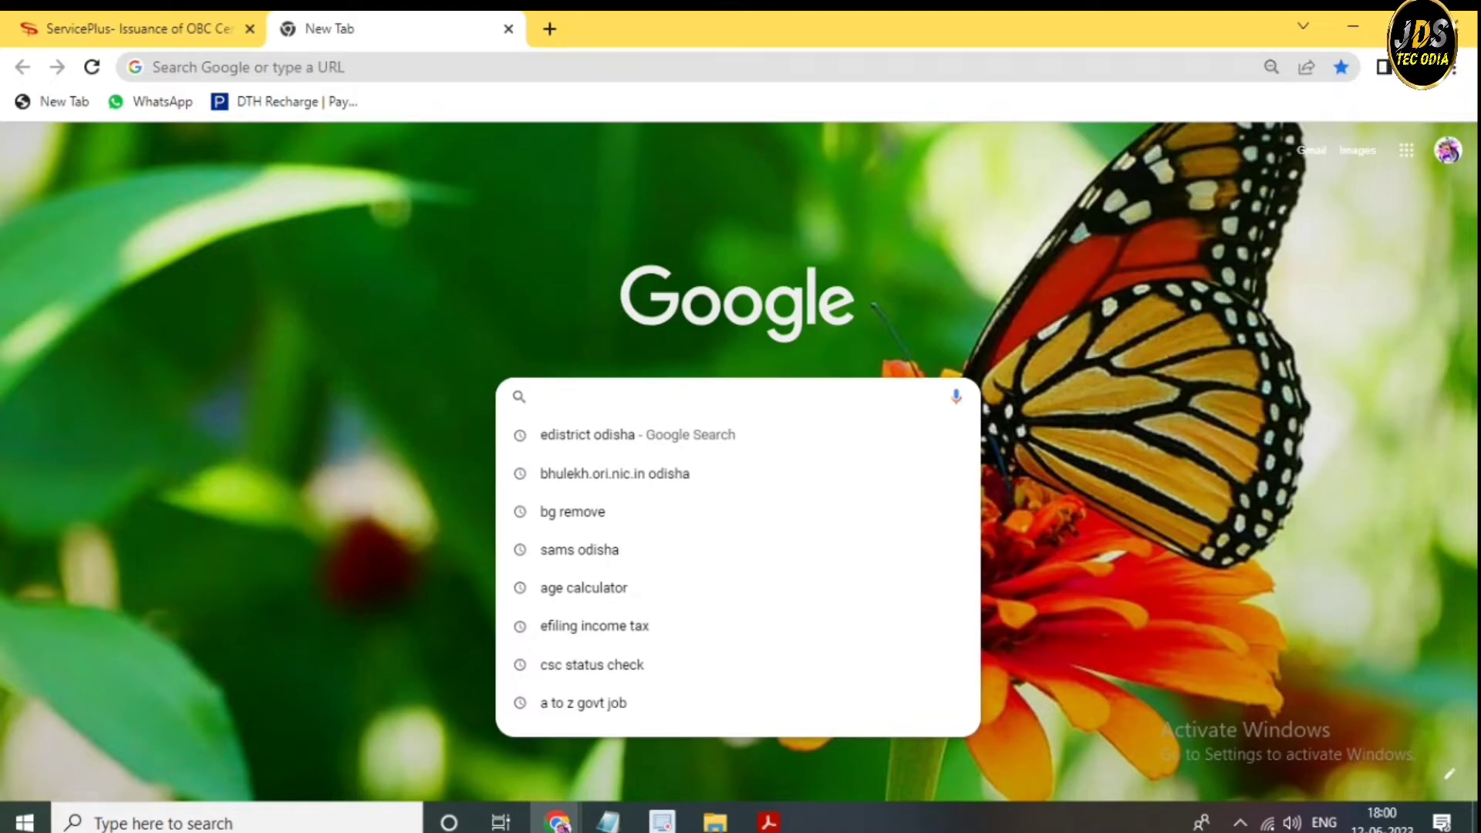
type("s")
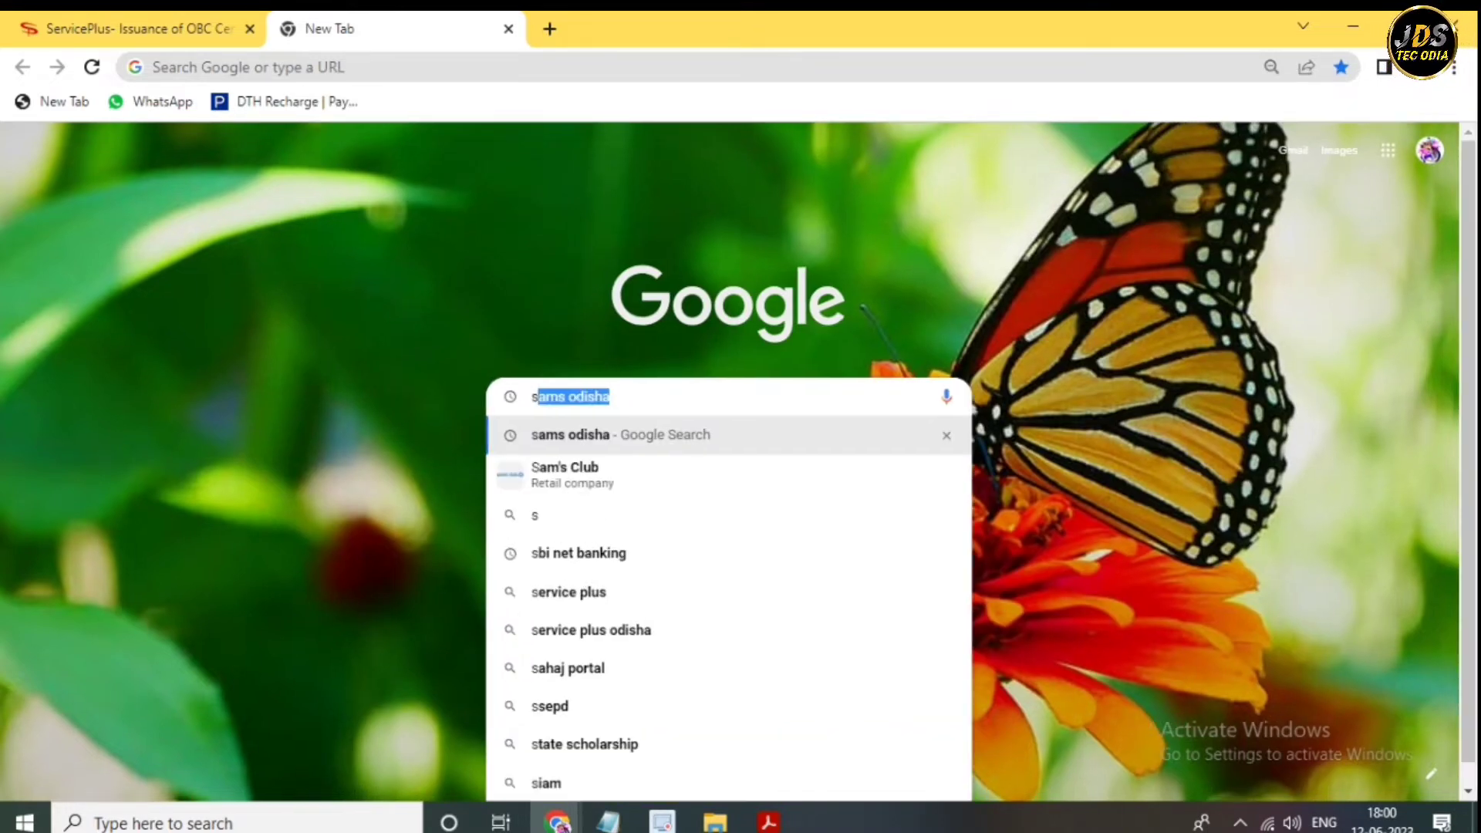
key("BackSpace")
type("ag")
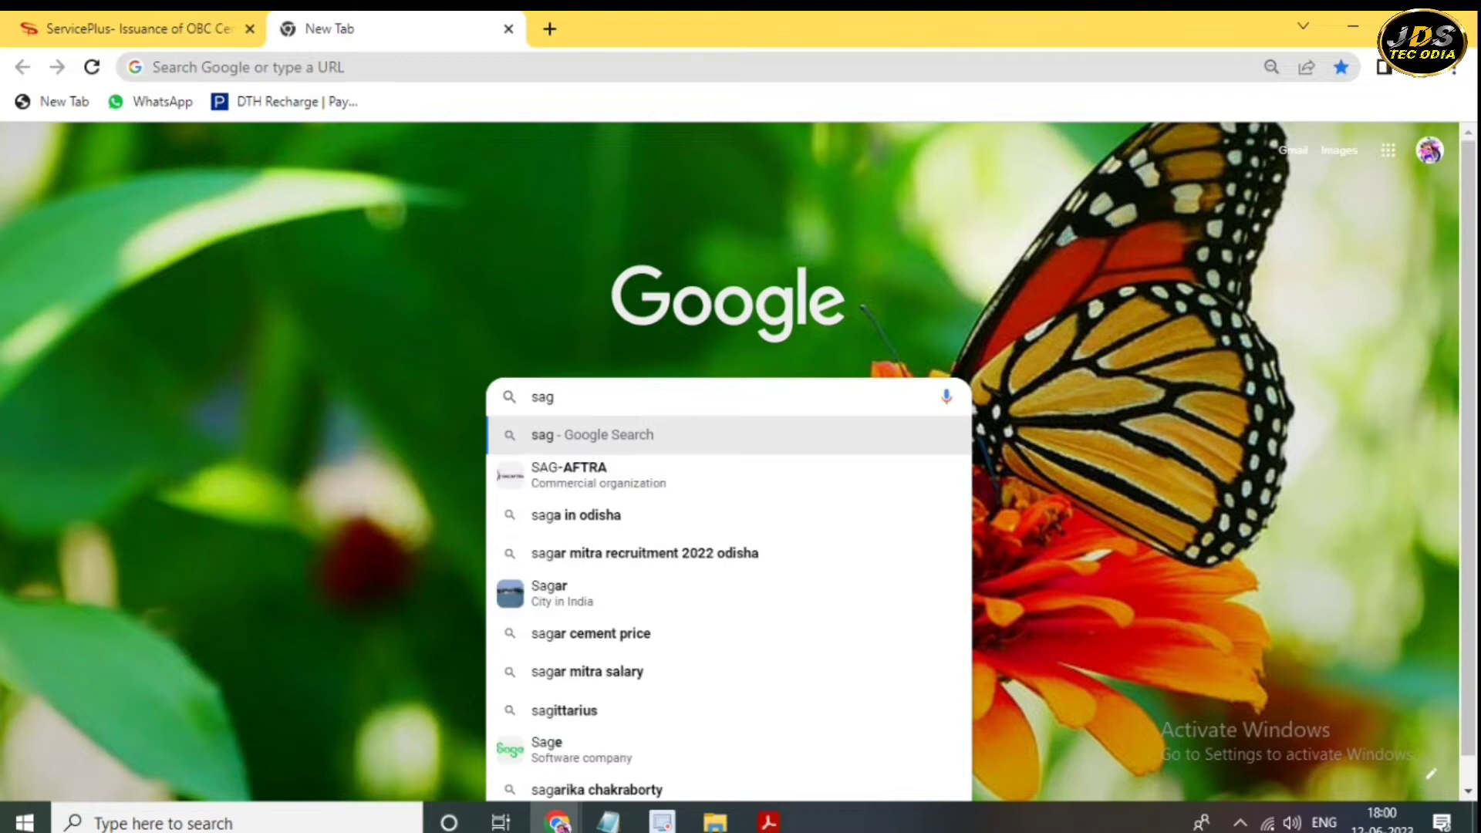
key("ctrl+a")
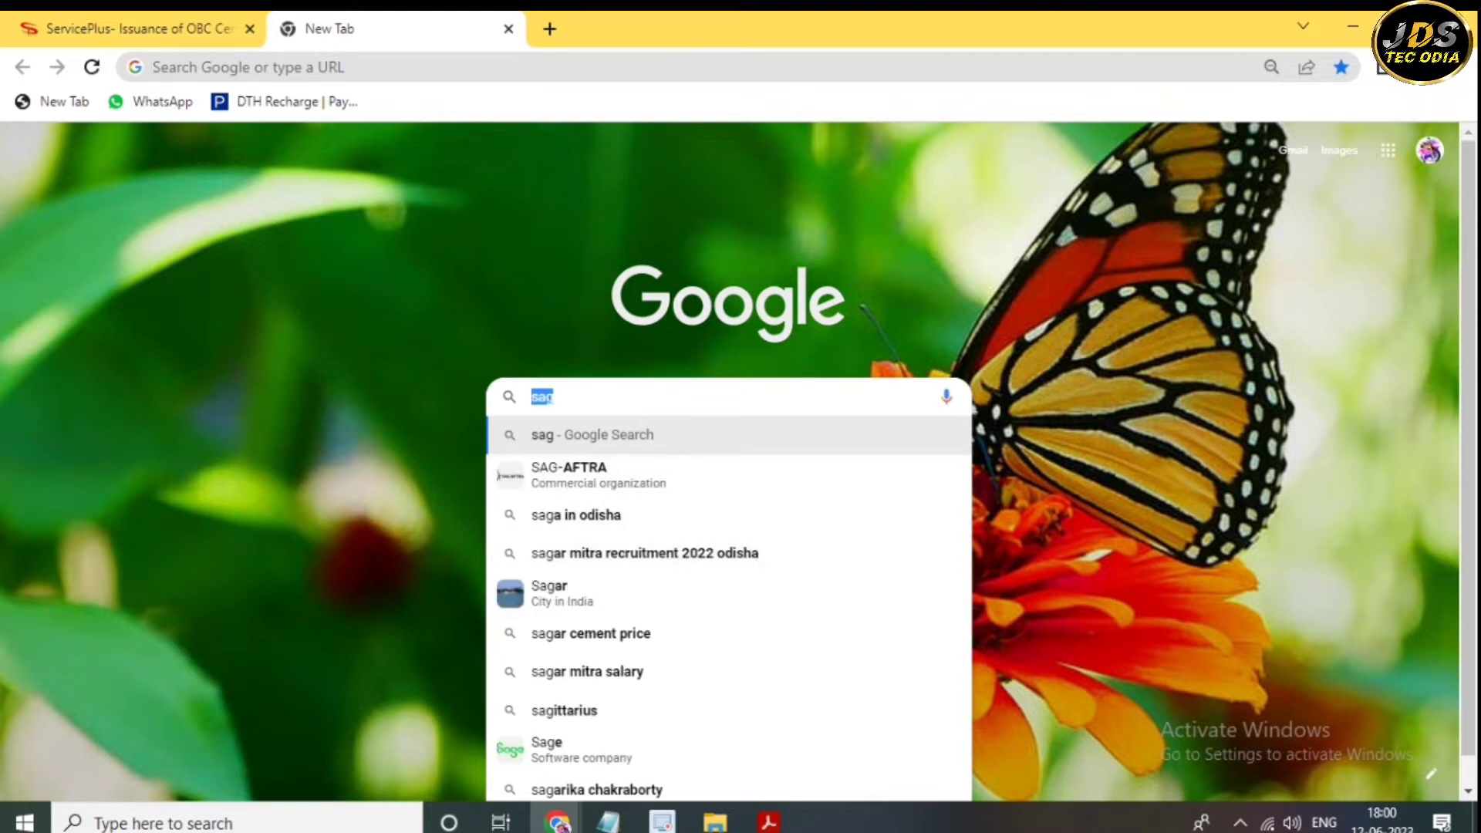
type("age")
key("Right")
key("Return")
- Calculate the age for a 20 Oct 1975 birth date and enter it in the form's Age field
left_click(185, 371)
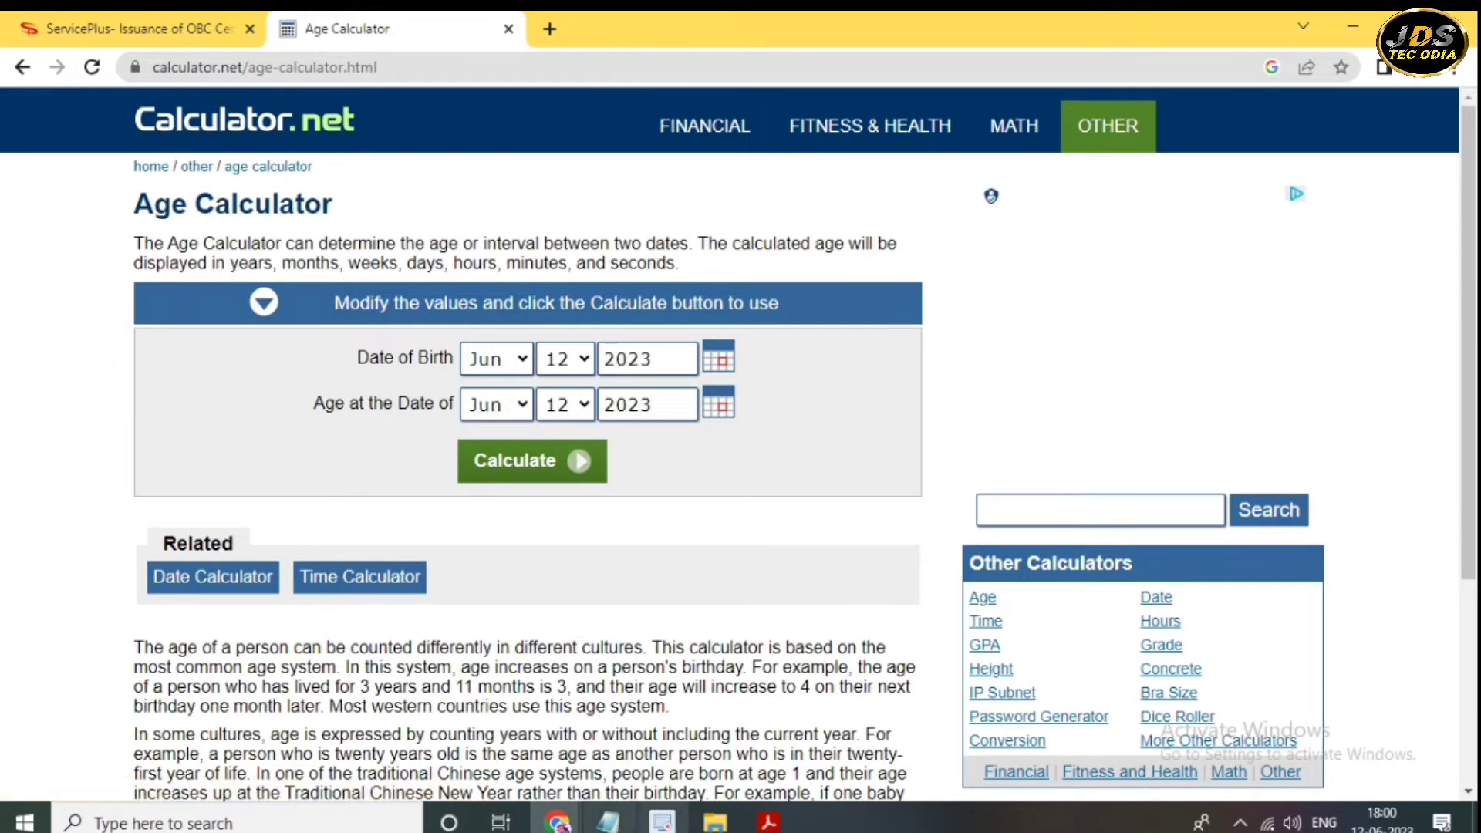
left_click(496, 359)
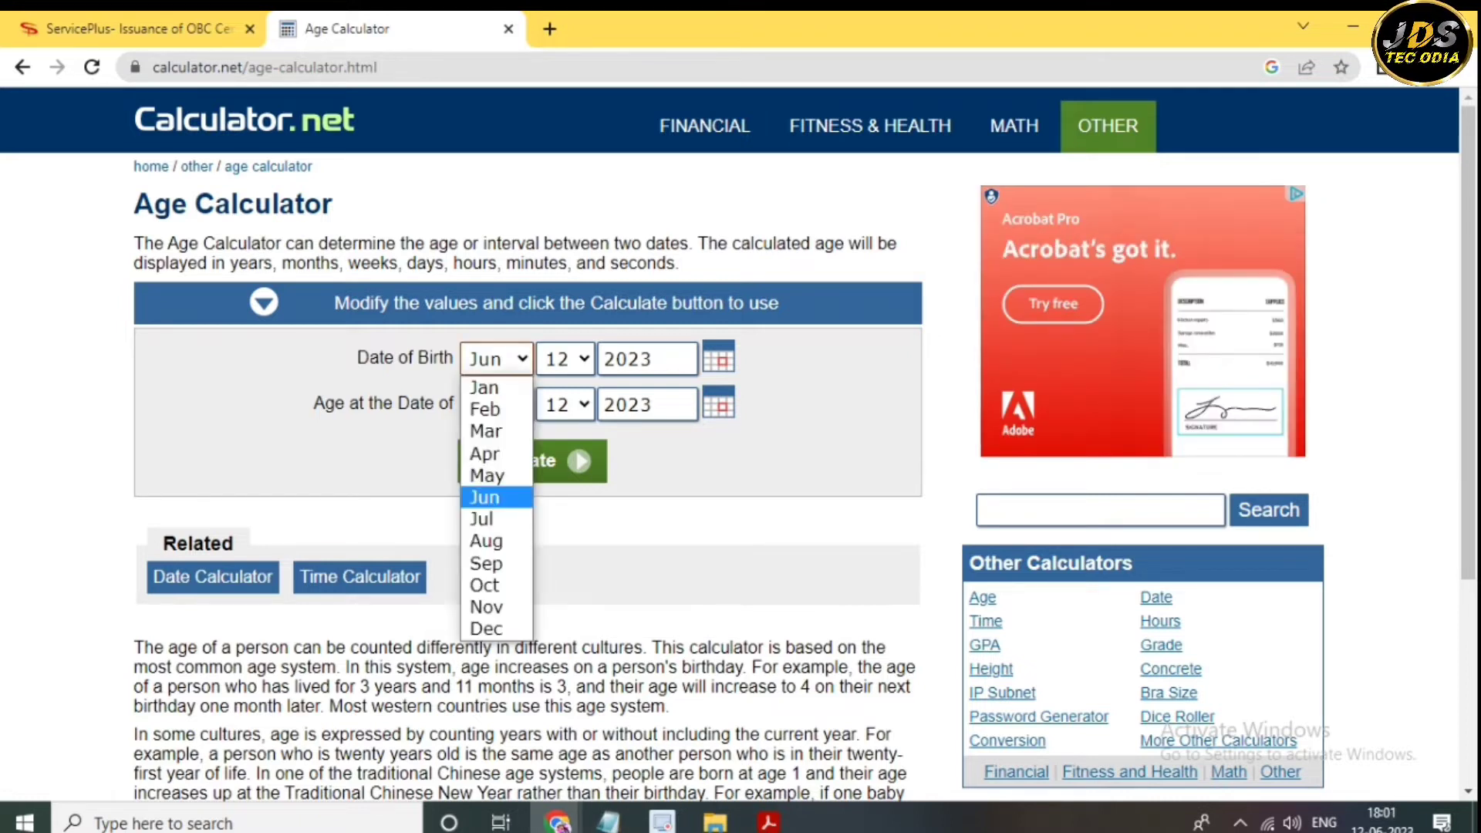
left_click(485, 585)
left_click(566, 359)
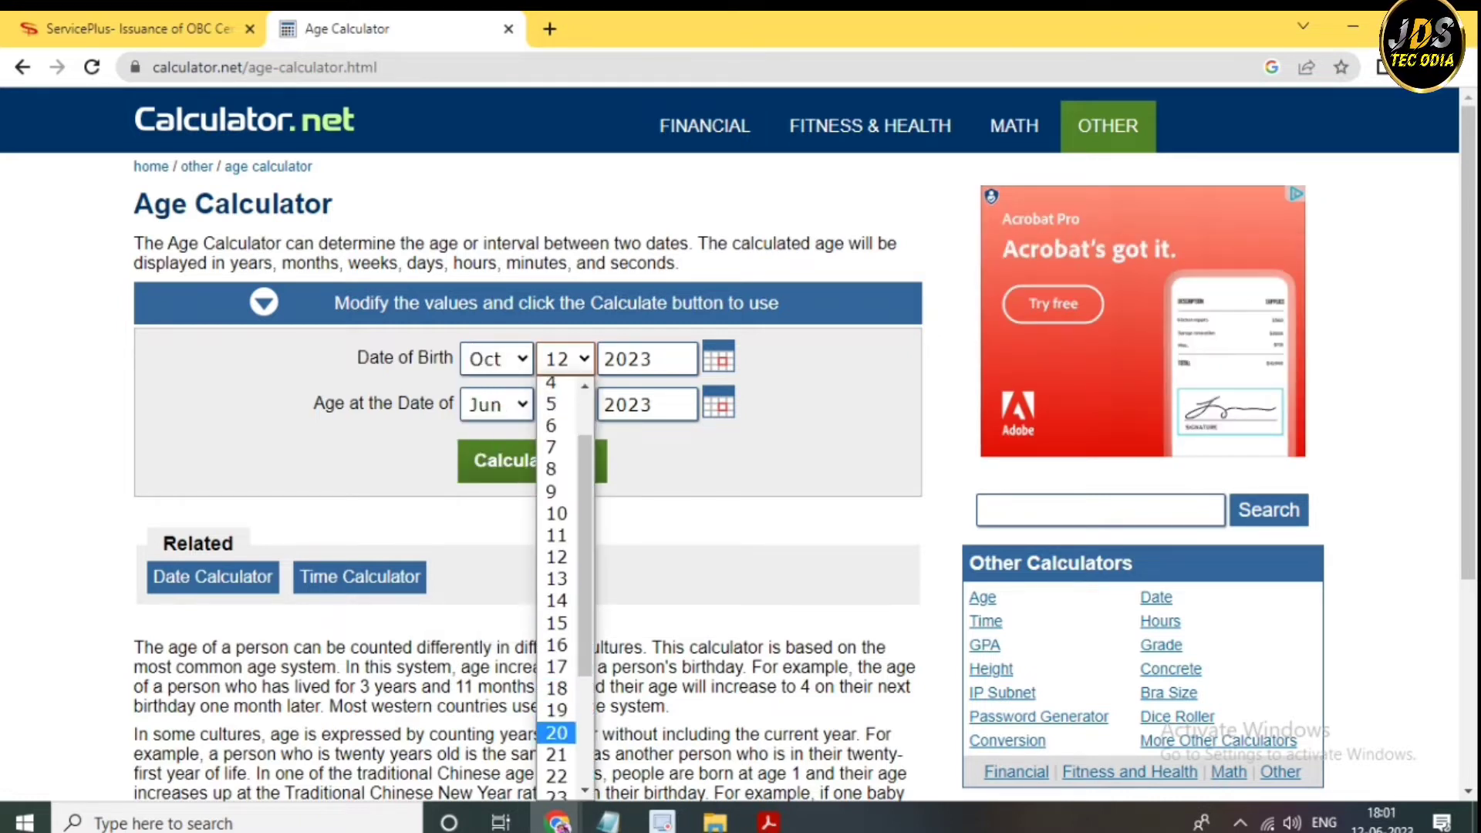
scroll(557, 586, "down", 2)
left_click(556, 659)
key("Tab")
type("1975")
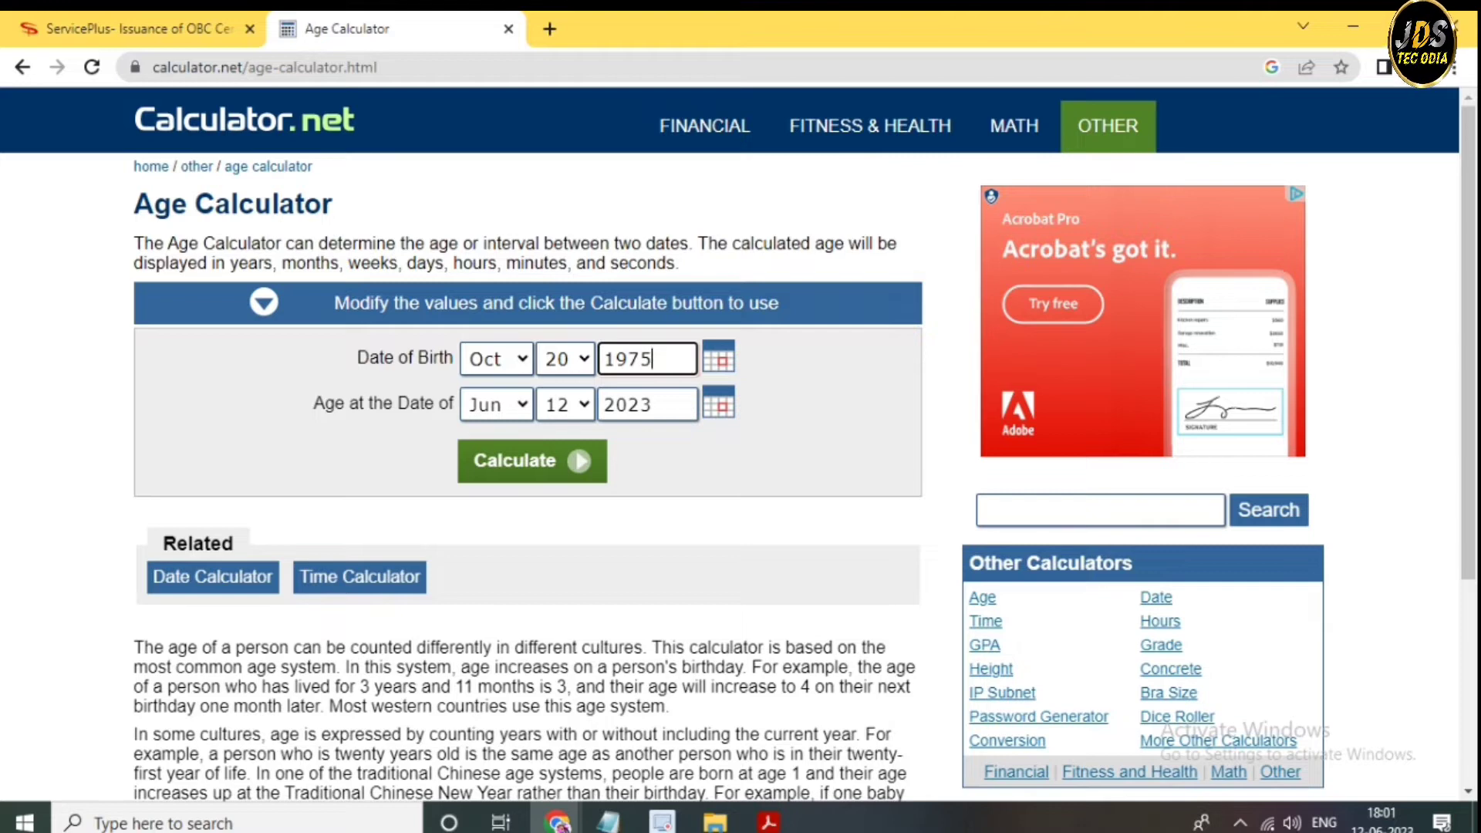
left_click(514, 463)
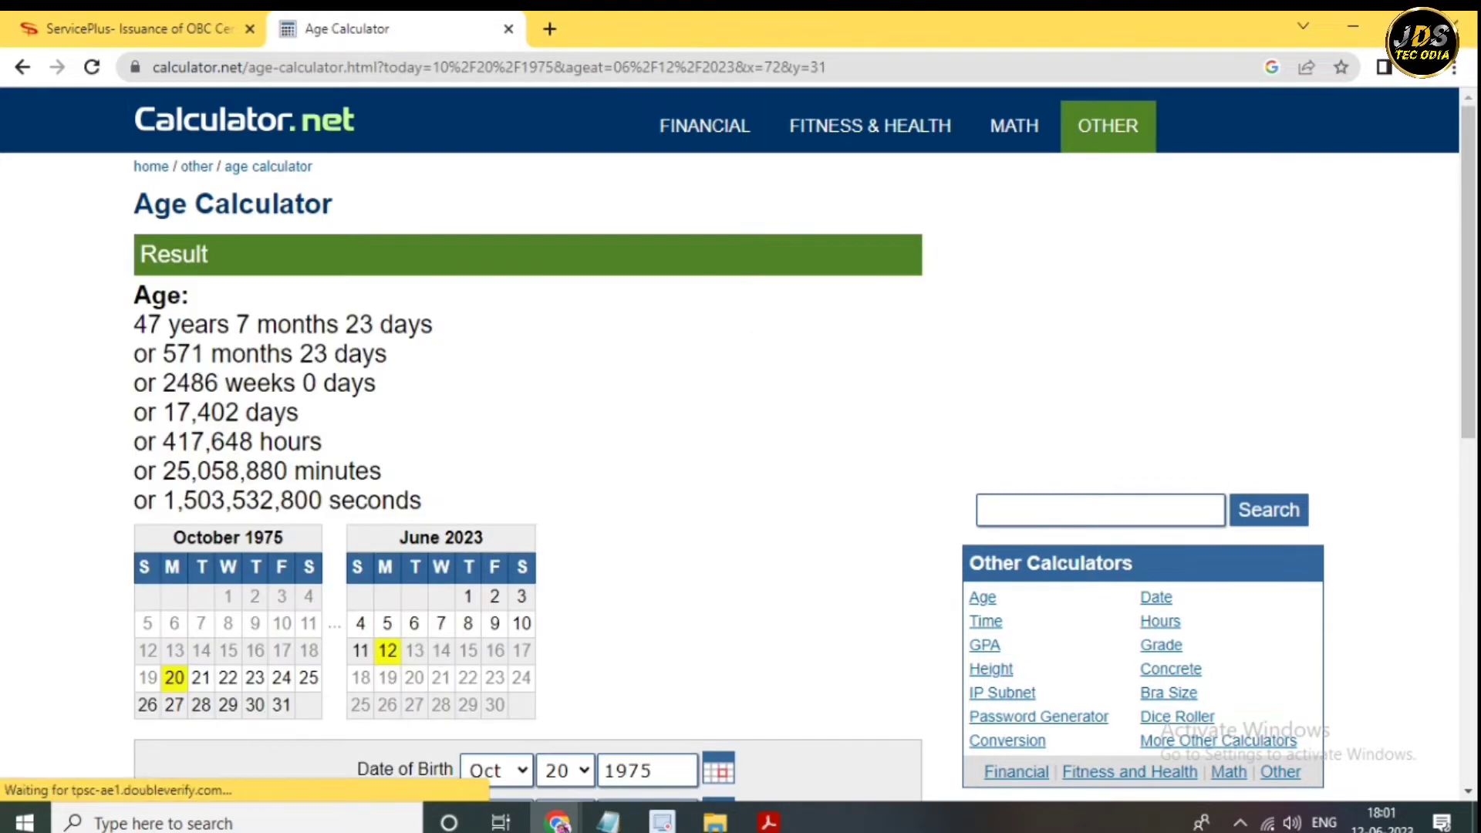
left_click_drag(134, 324, 433, 325)
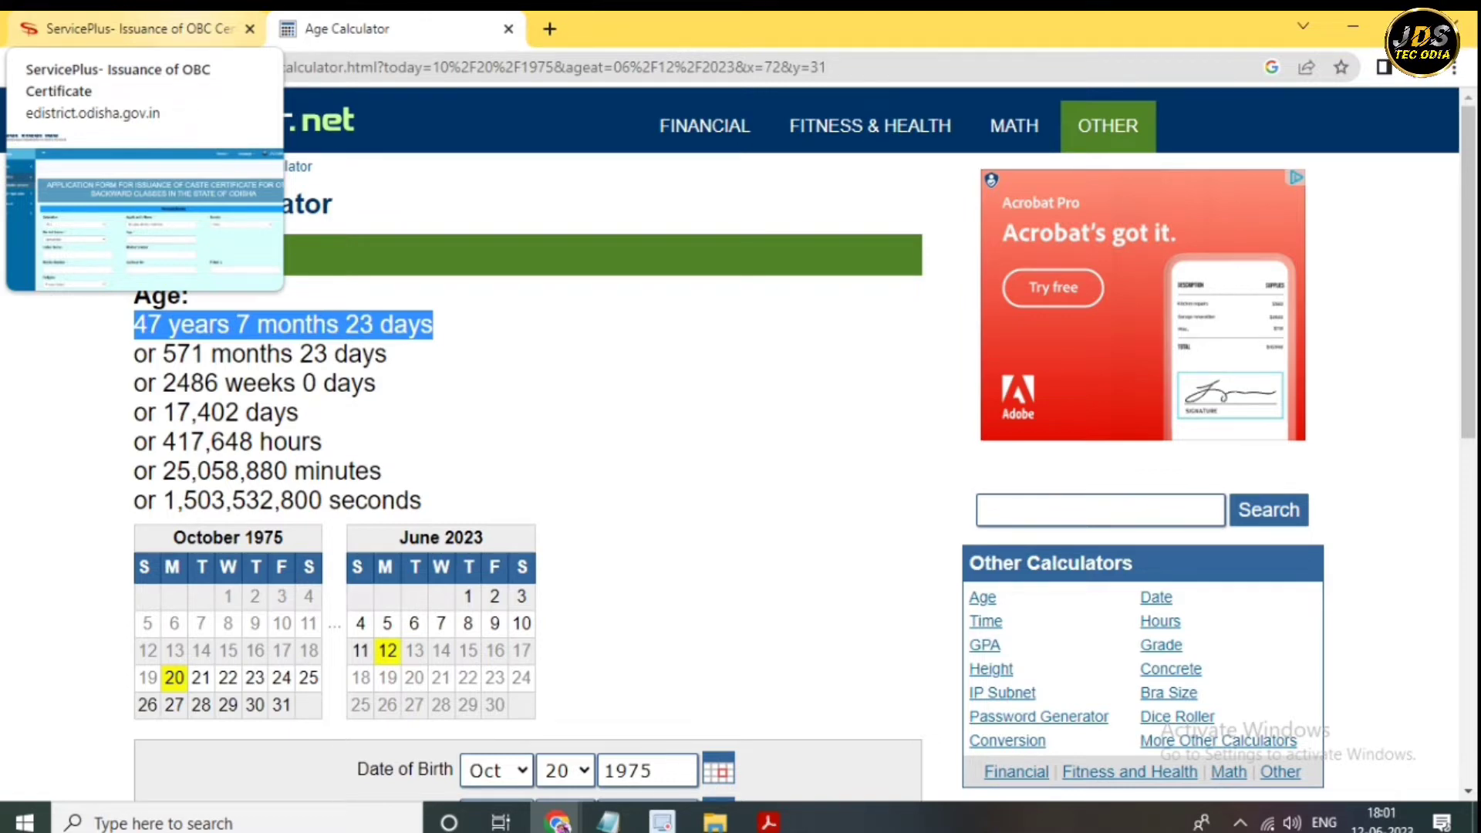
left_click(131, 28)
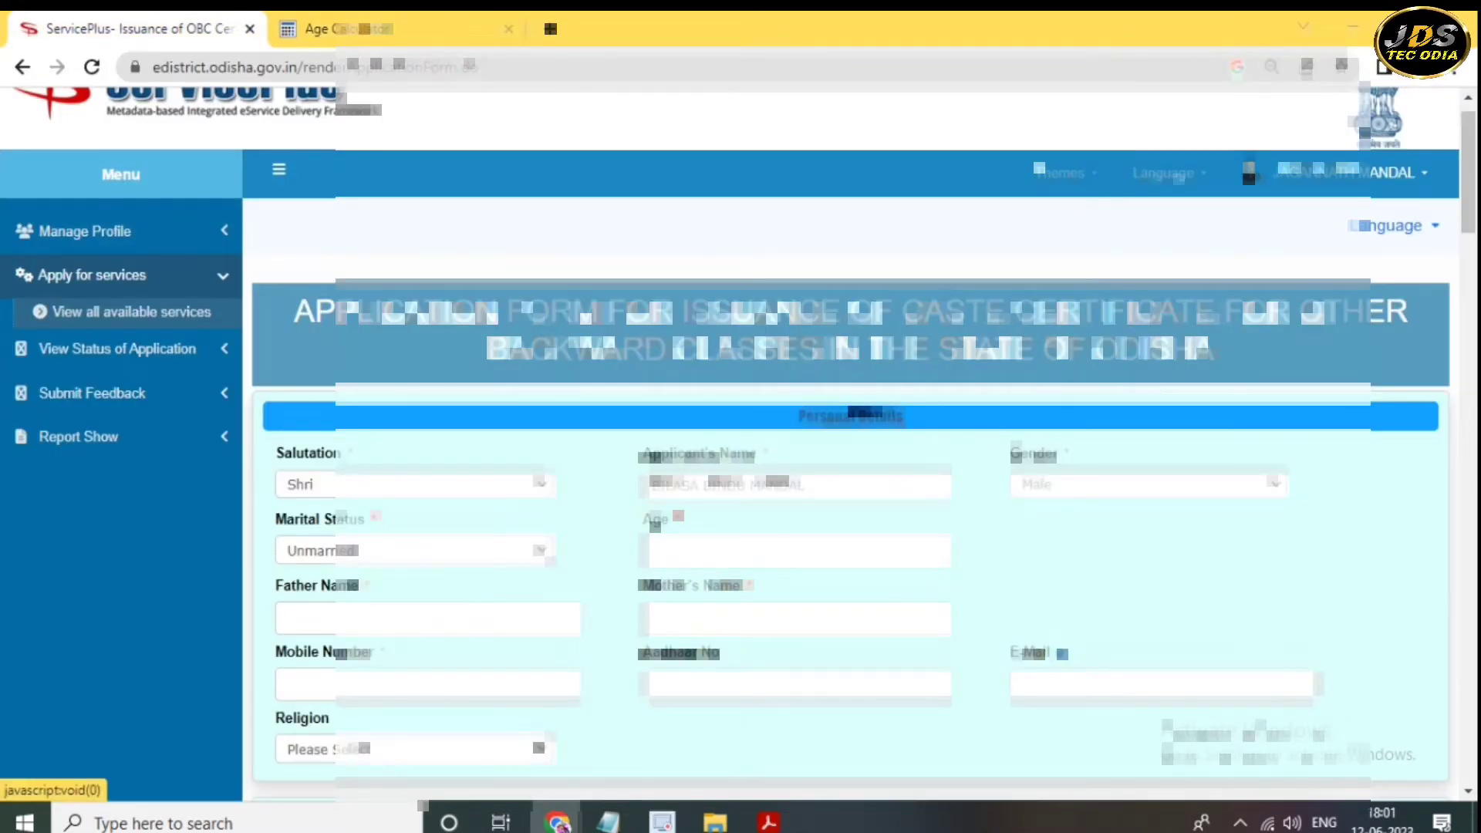
type("41")
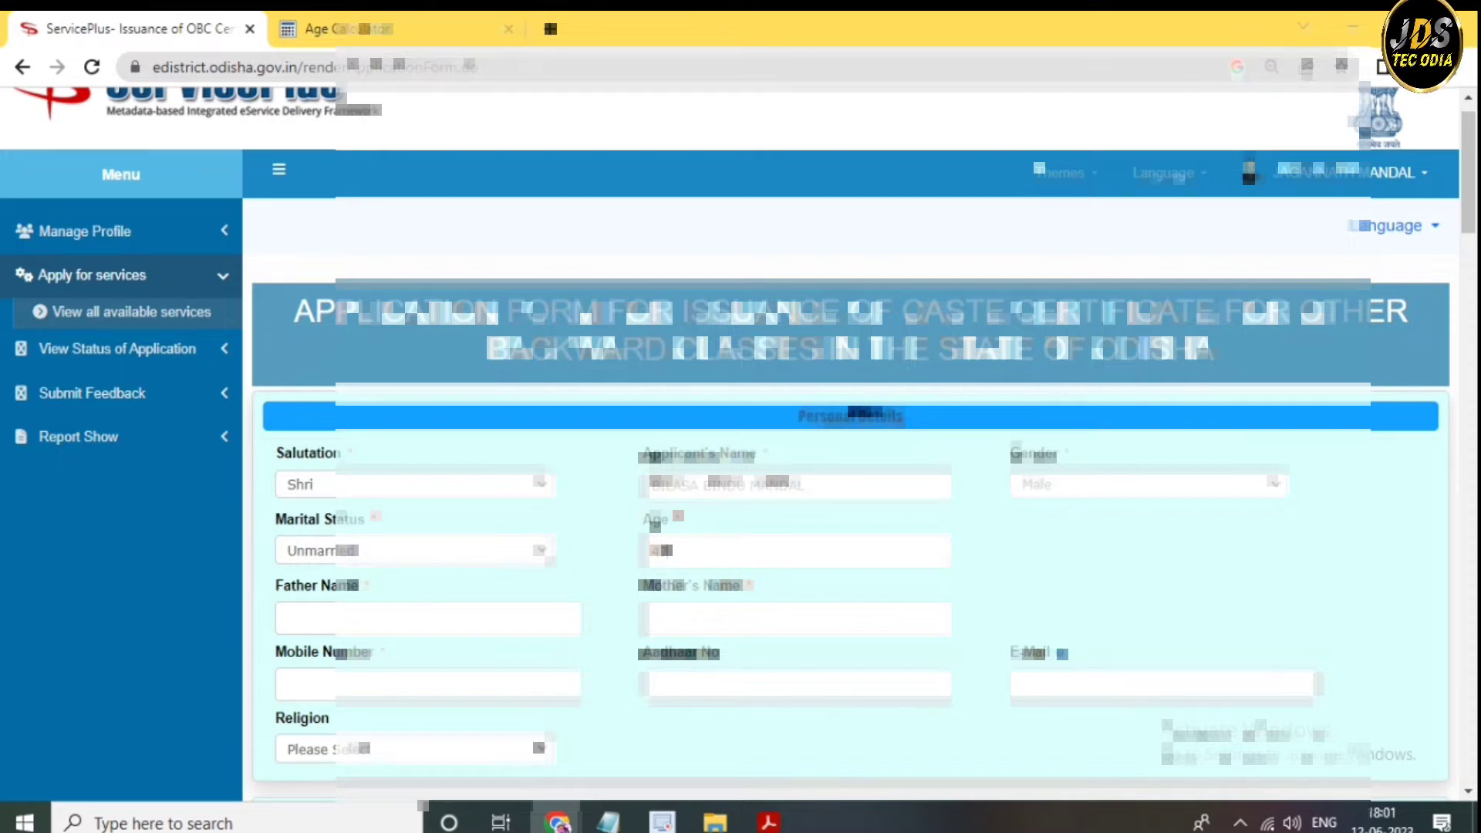
- Paste the father's name into the form's Personal Details after the Age field
key("Tab")
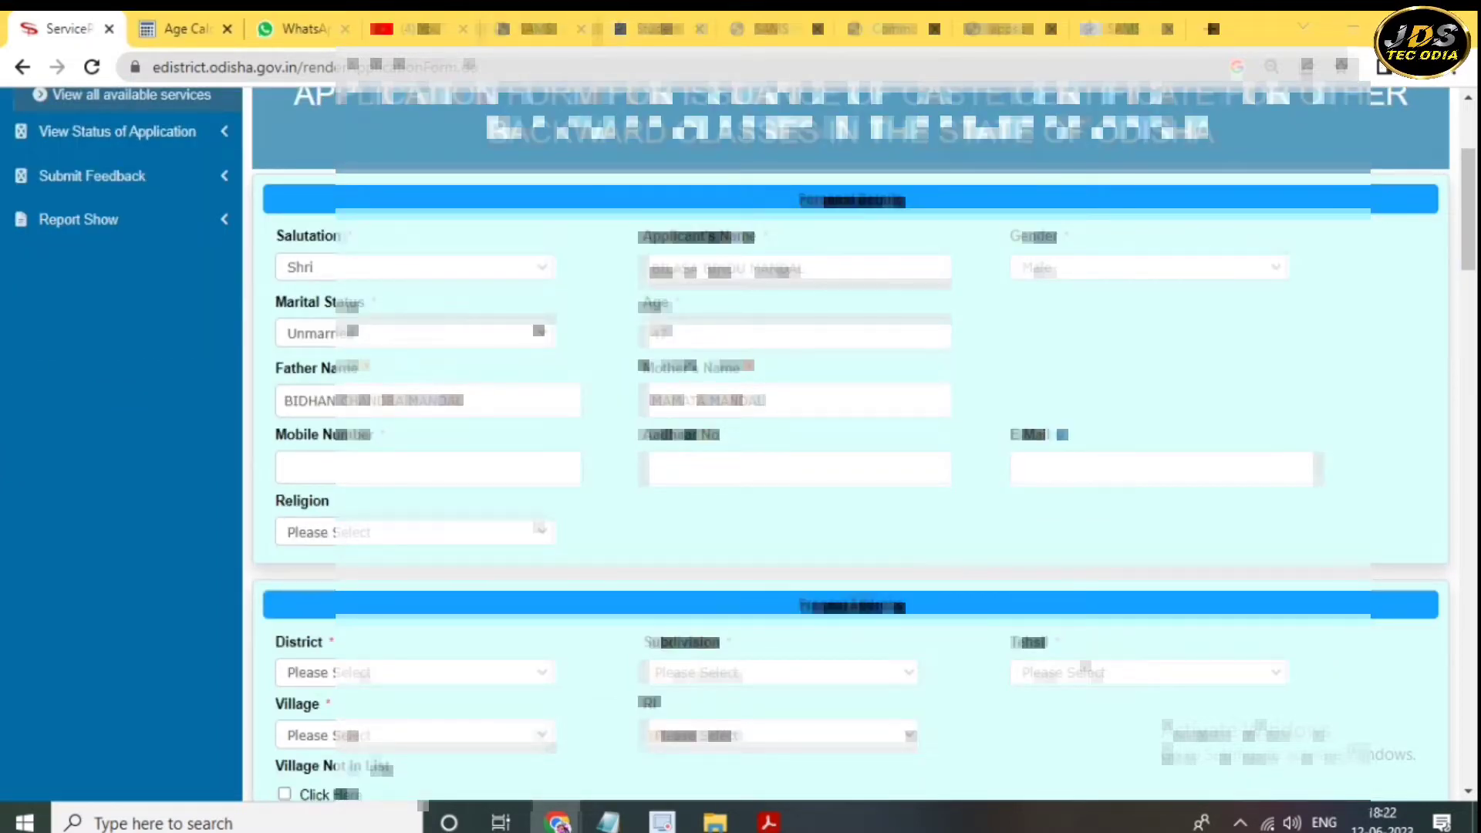
scroll(848, 440, "down", 1)
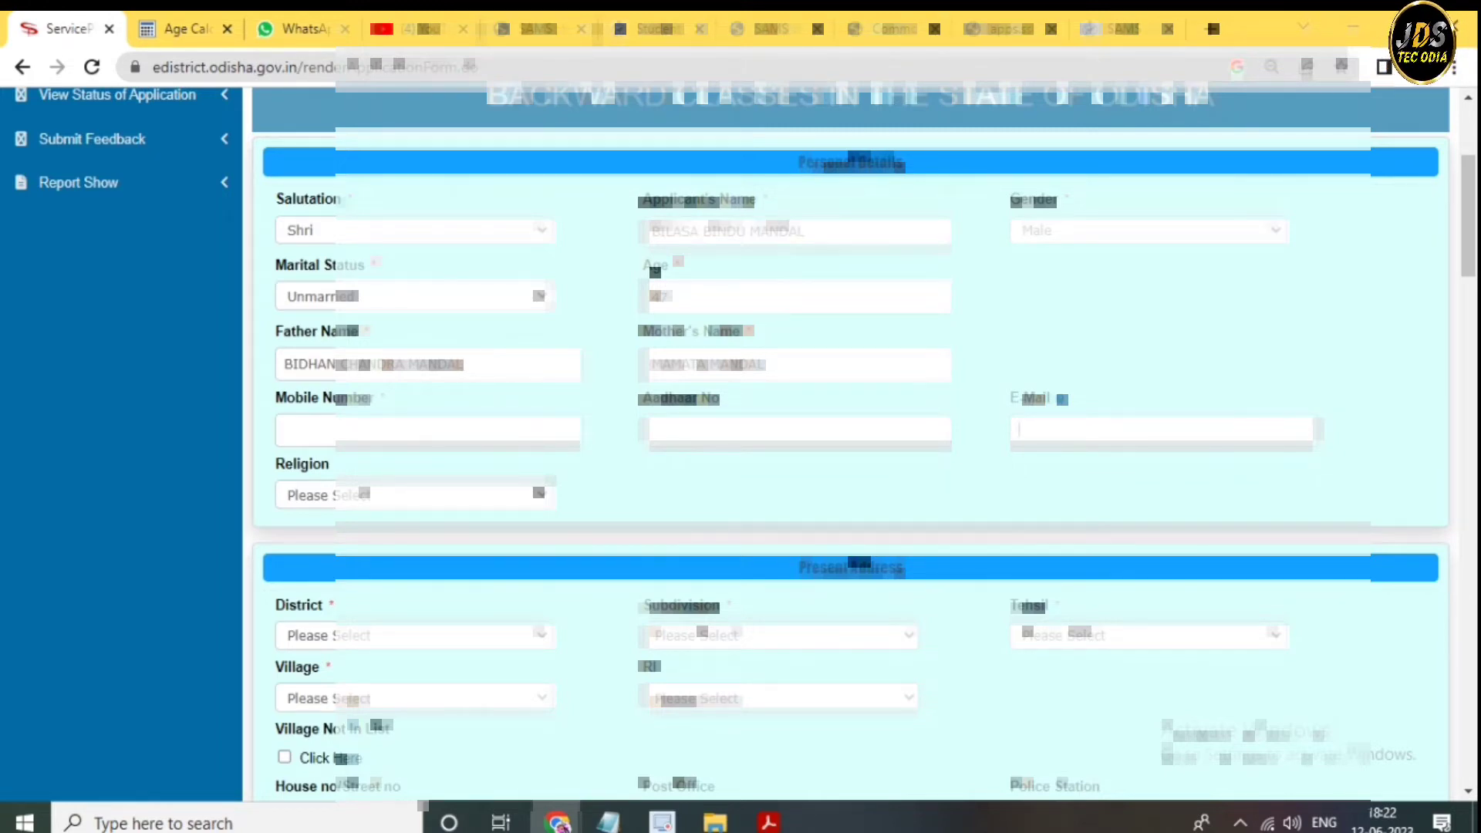
scroll(848, 446, "down", 4)
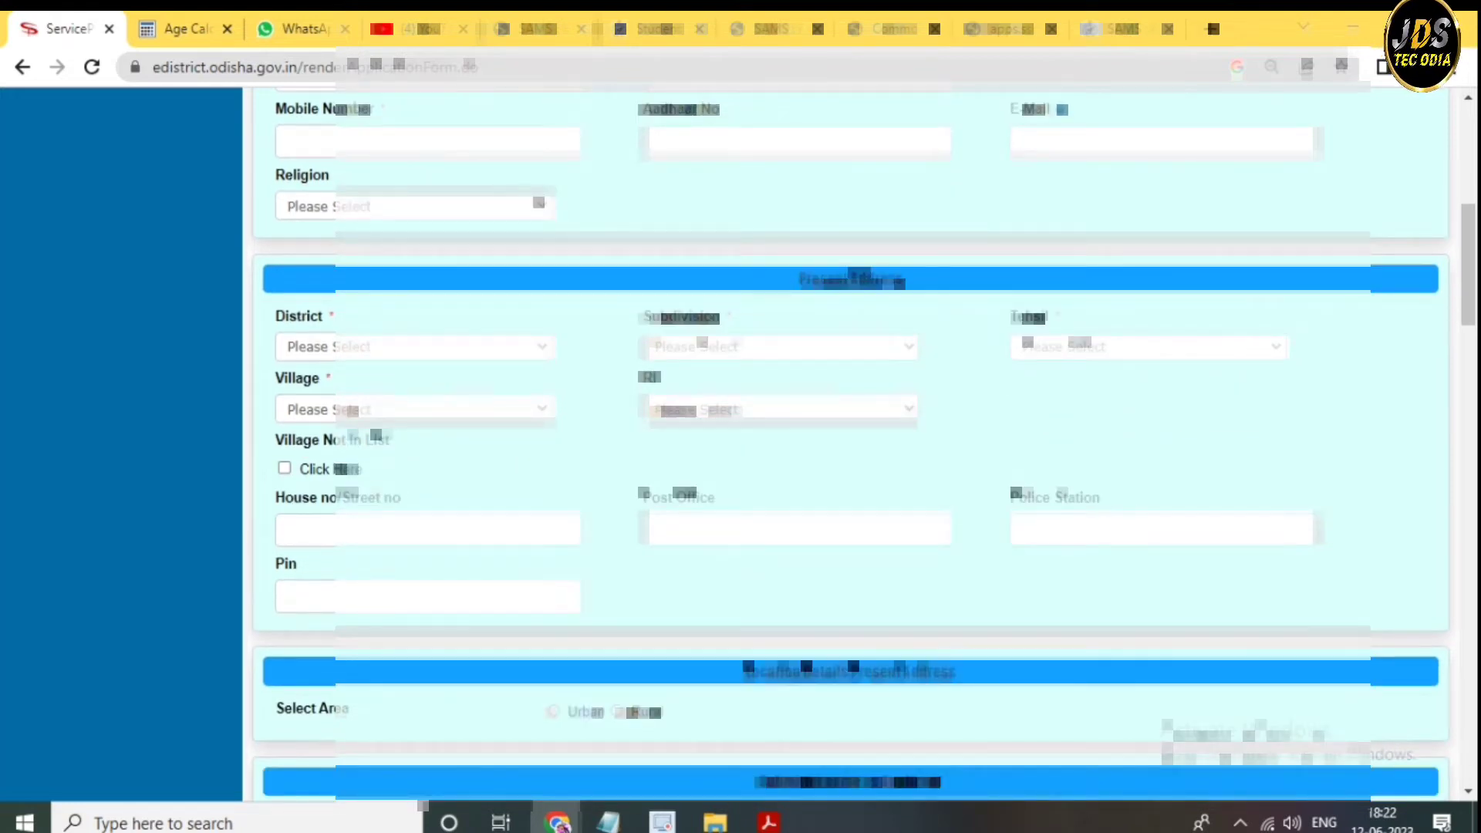
left_click(412, 206)
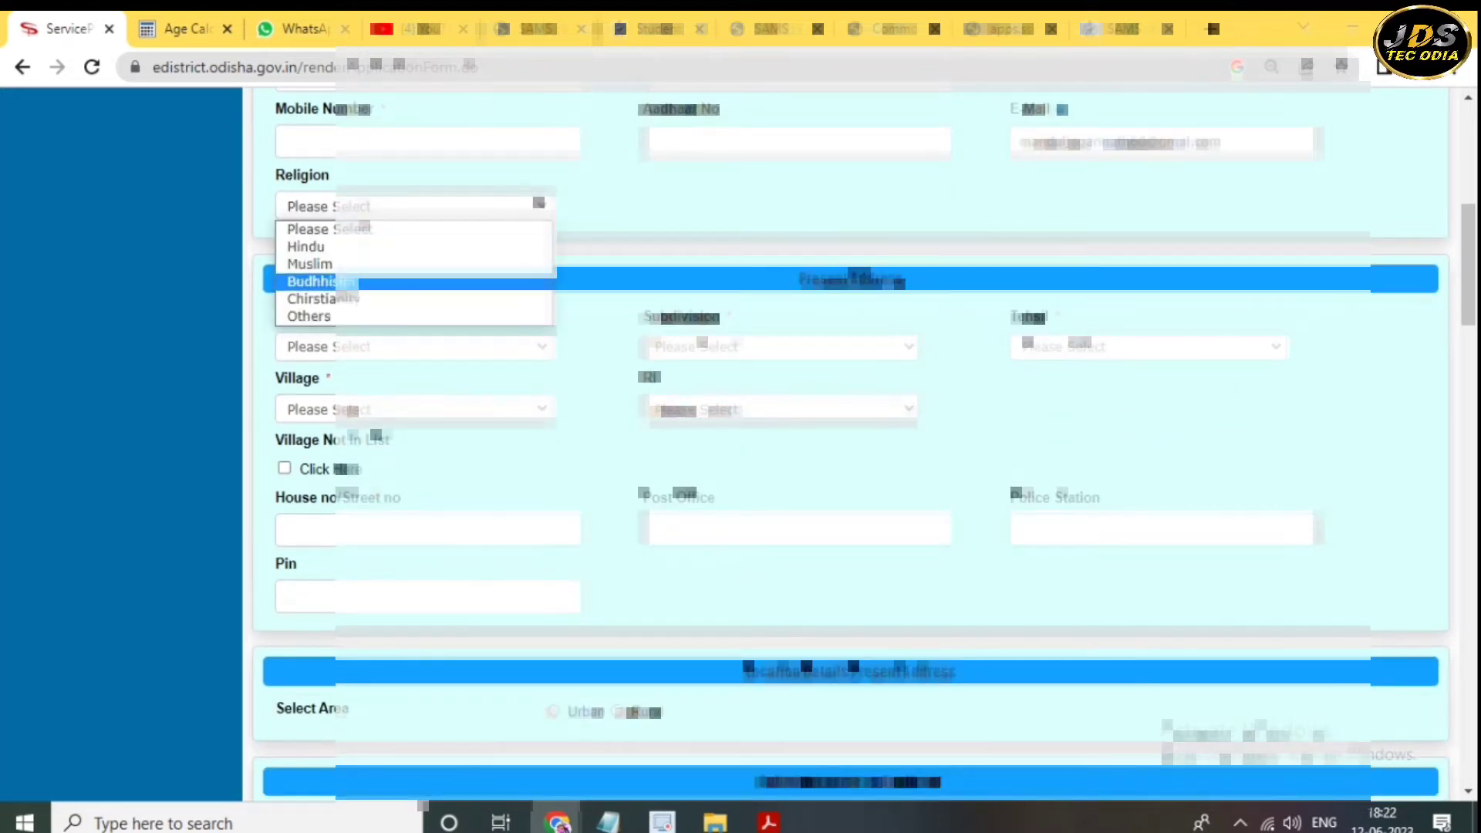
- Choose religion Hindu, district BALESHWAR, subdivision Baleswar, tehsil Balasore, and mark the village as not listed
left_click(305, 246)
left_click(413, 346)
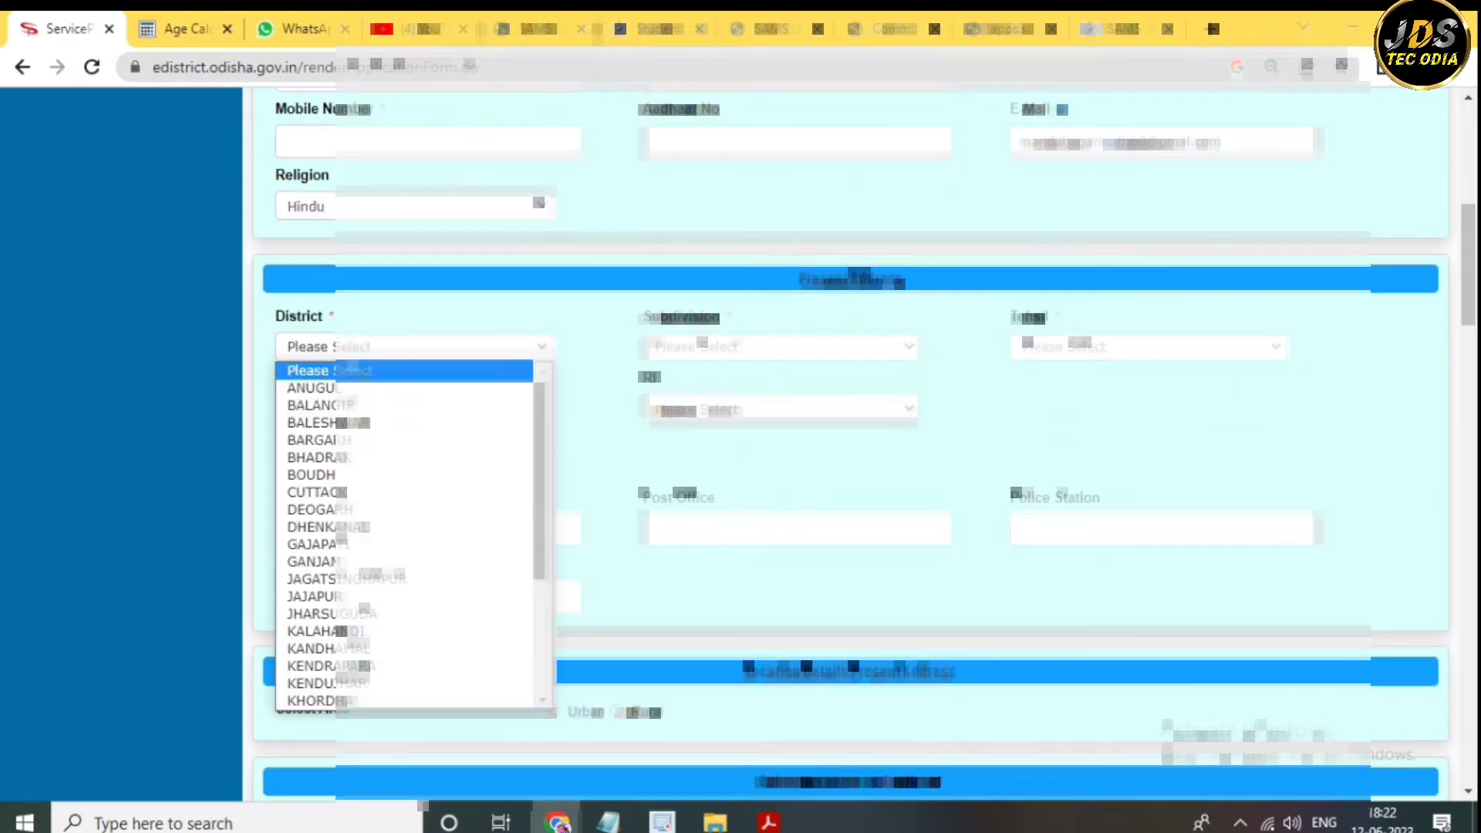
left_click(324, 423)
left_click(778, 346)
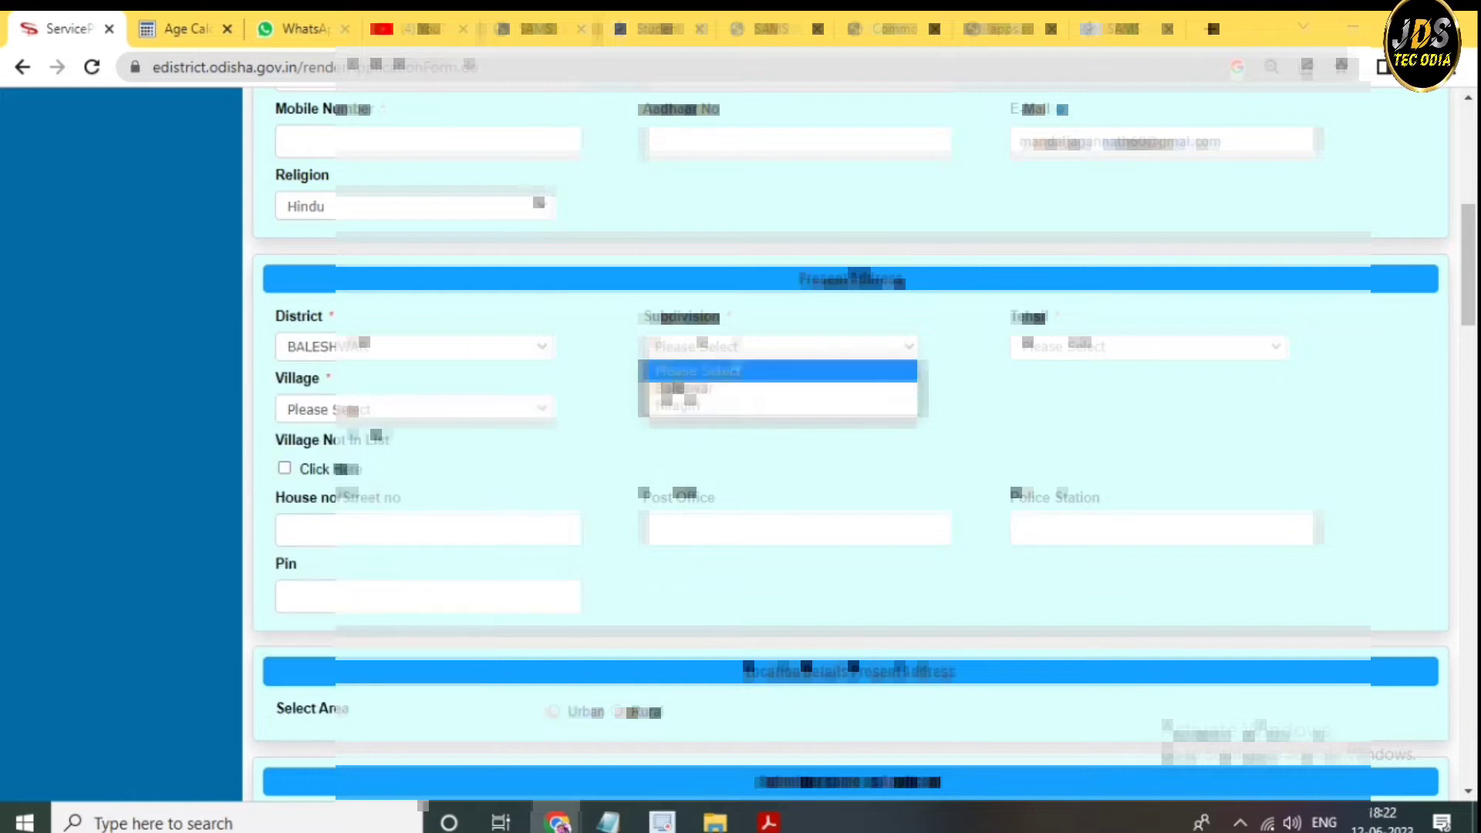
left_click(683, 388)
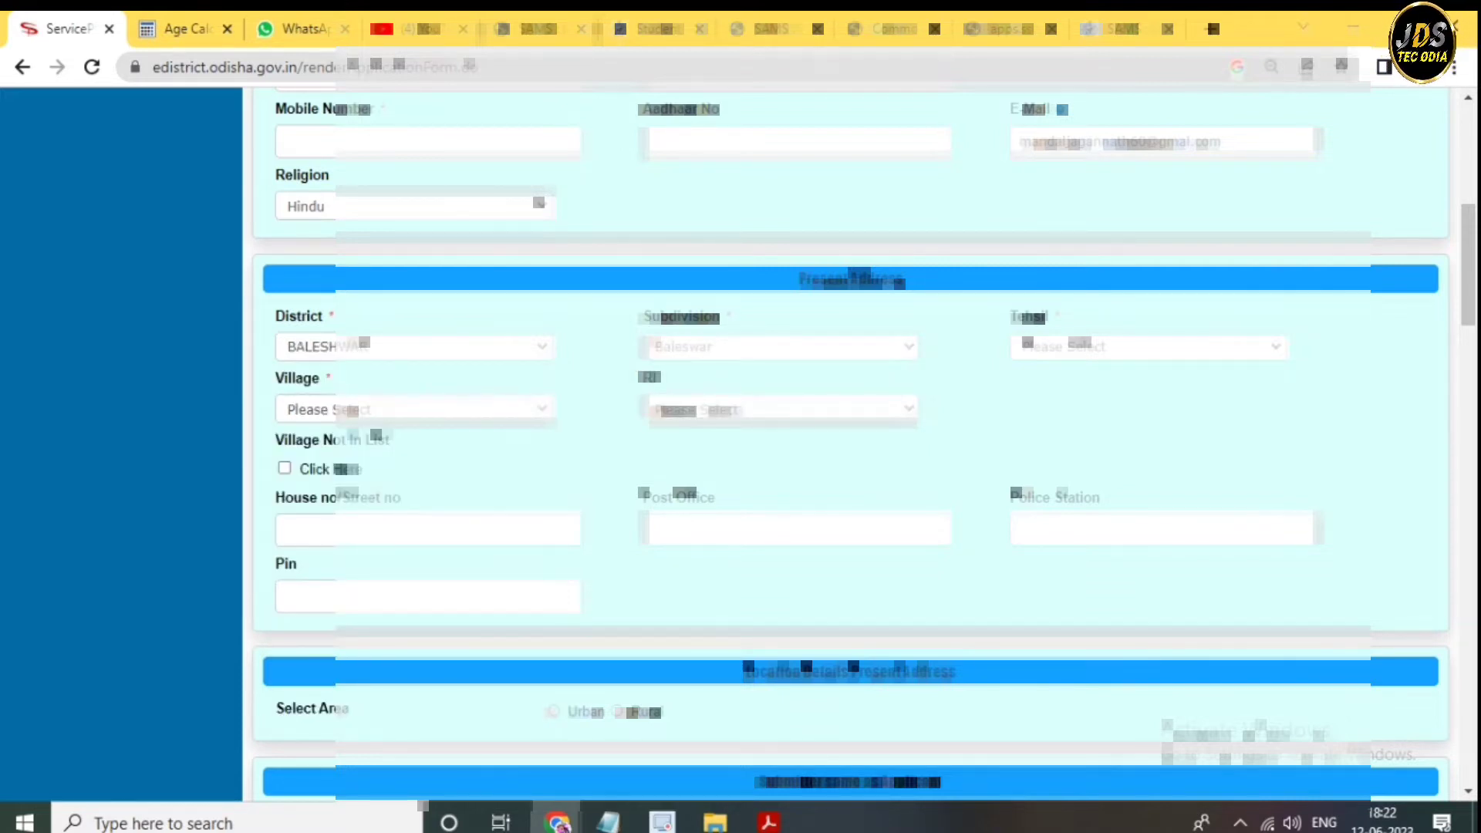
left_click(1150, 347)
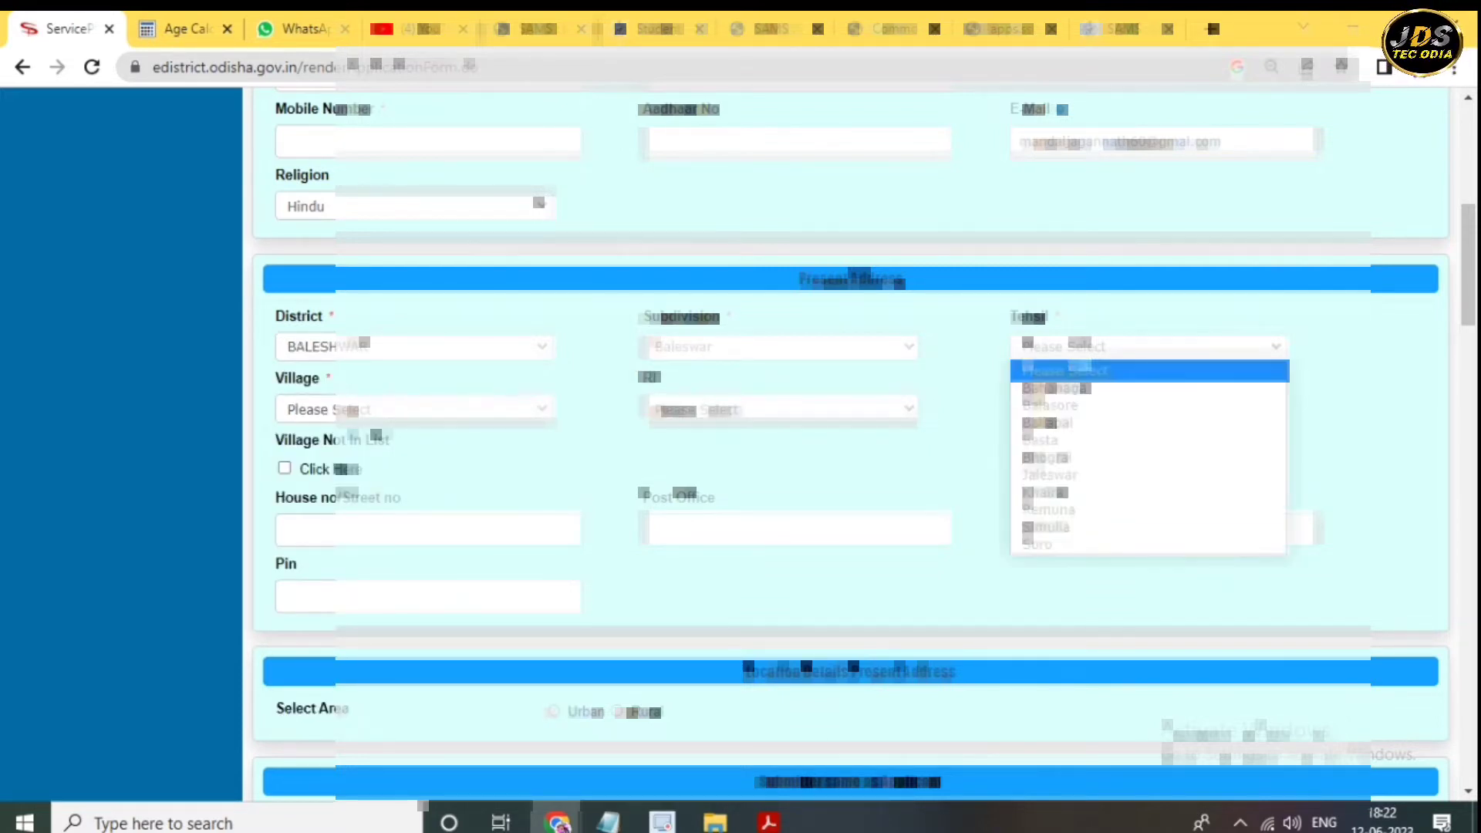
left_click(1049, 405)
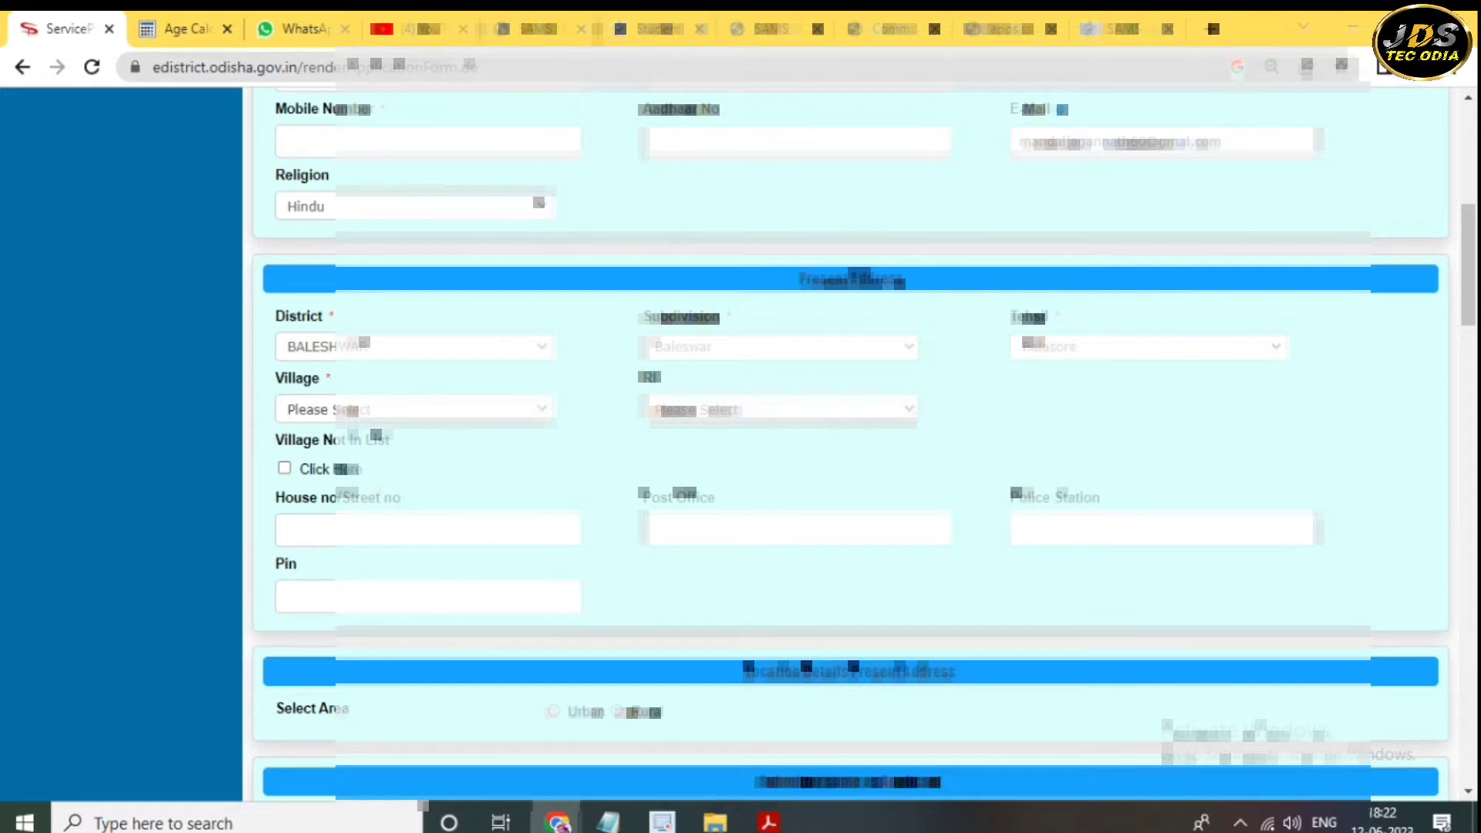
left_click(408, 409)
scroll(385, 594, "down", 1)
scroll(386, 594, "up", 1)
left_click(309, 450)
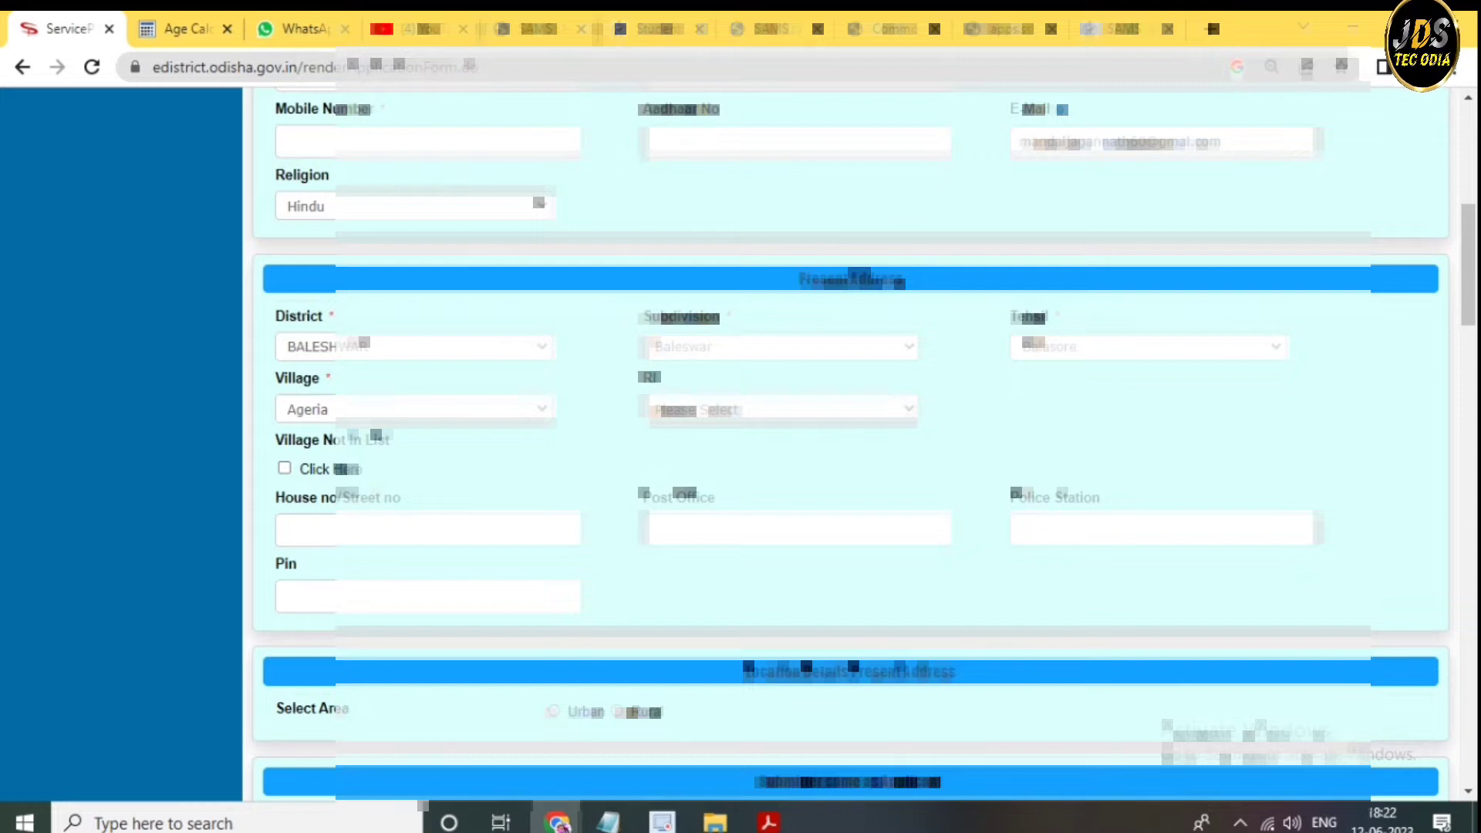
left_click(284, 468)
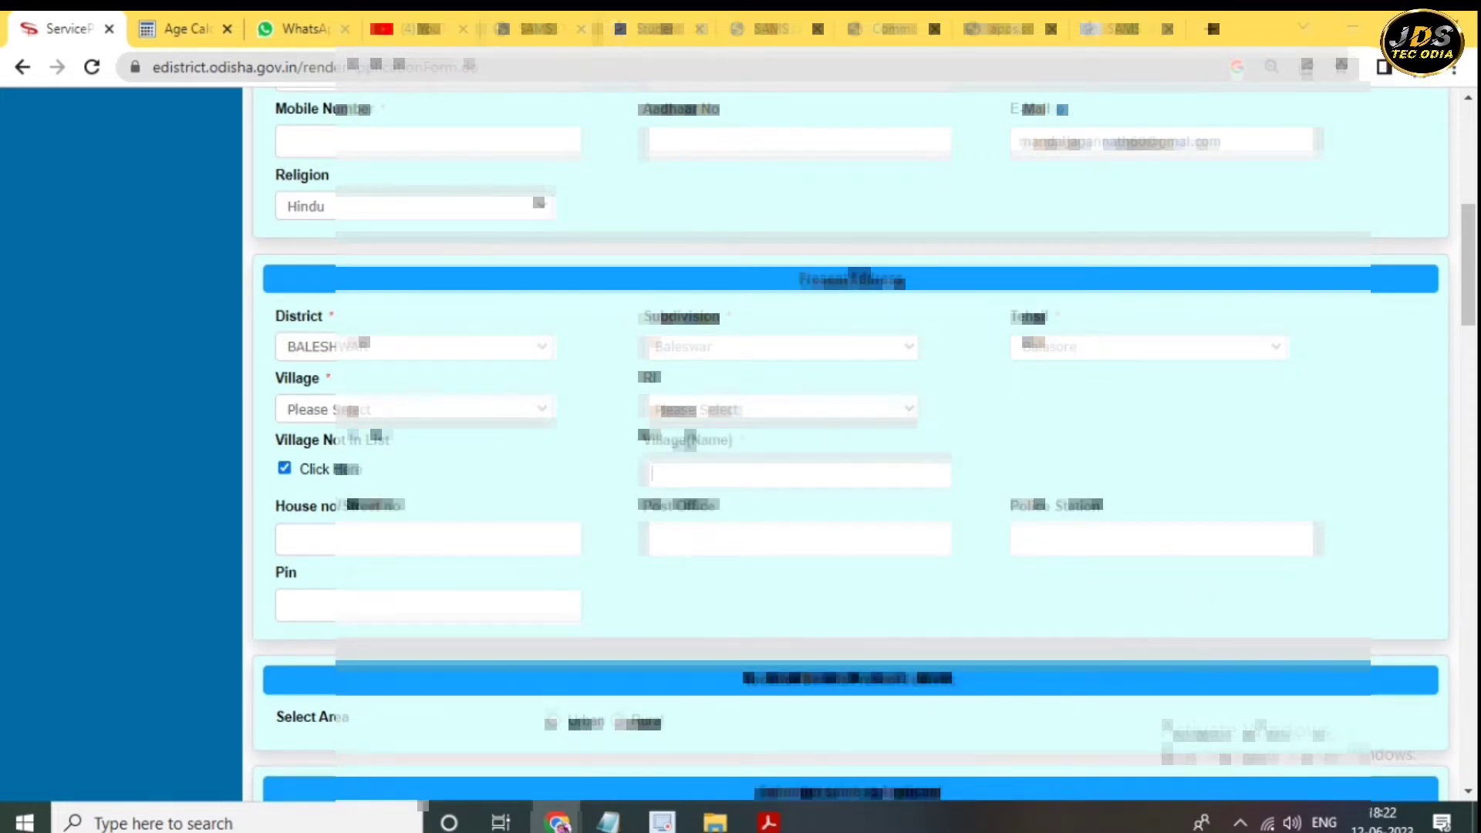
- Enter the unlisted village name, house number, police station and PIN code
key("Tab")
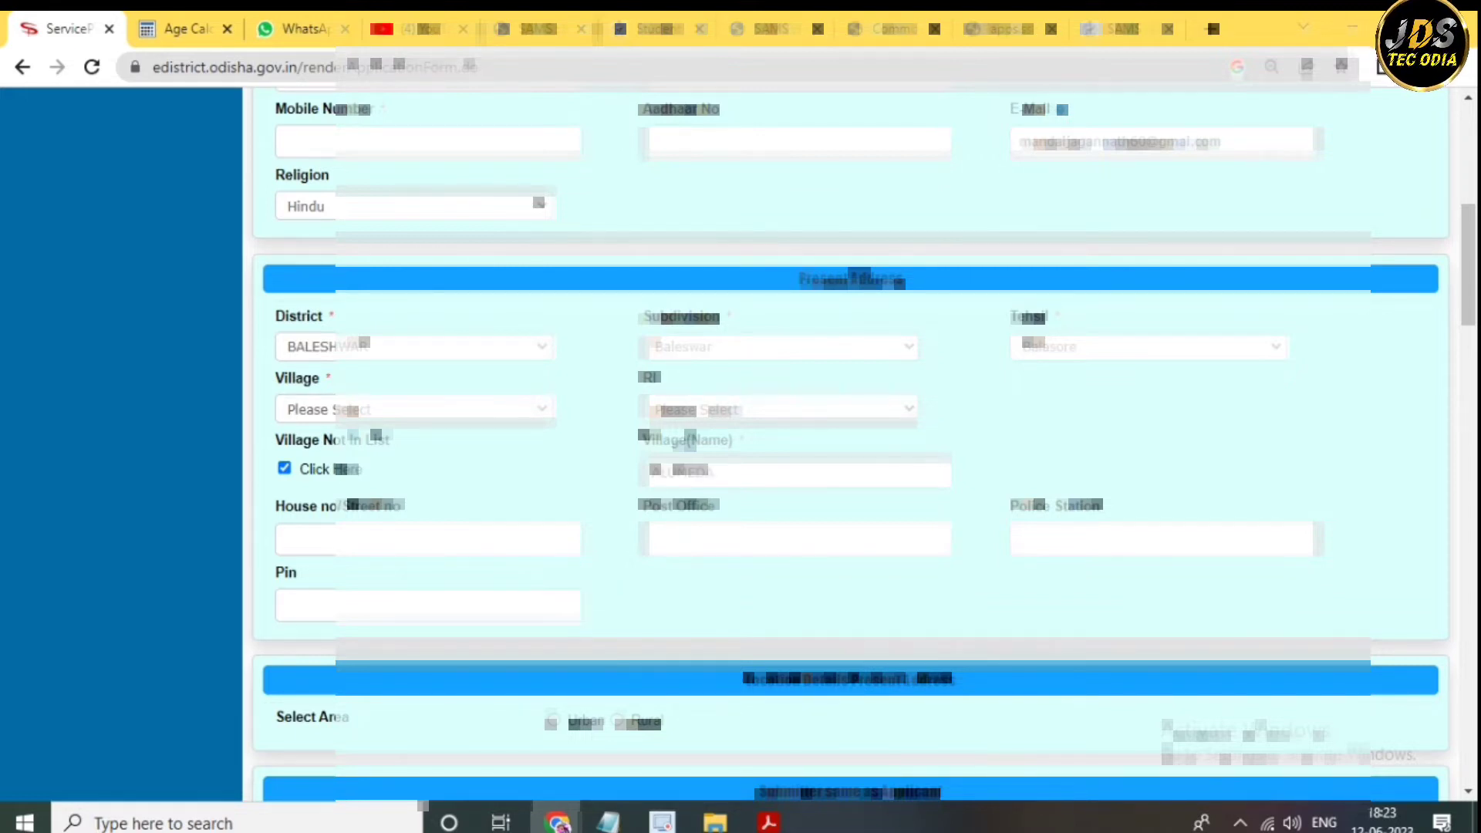
type("alumeda")
key("Tab")
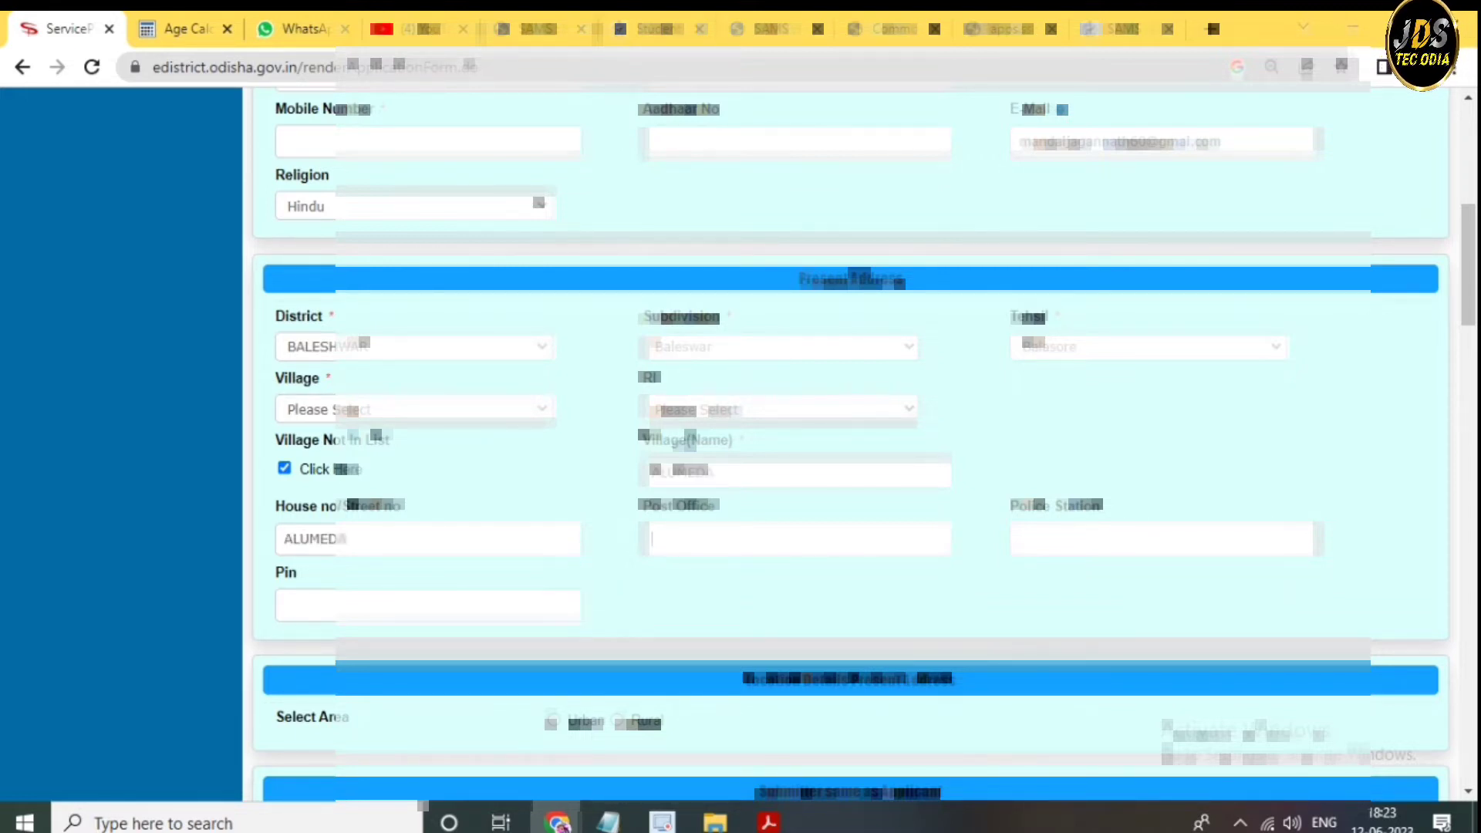
type("alumeda")
key("Tab")
type("ba")
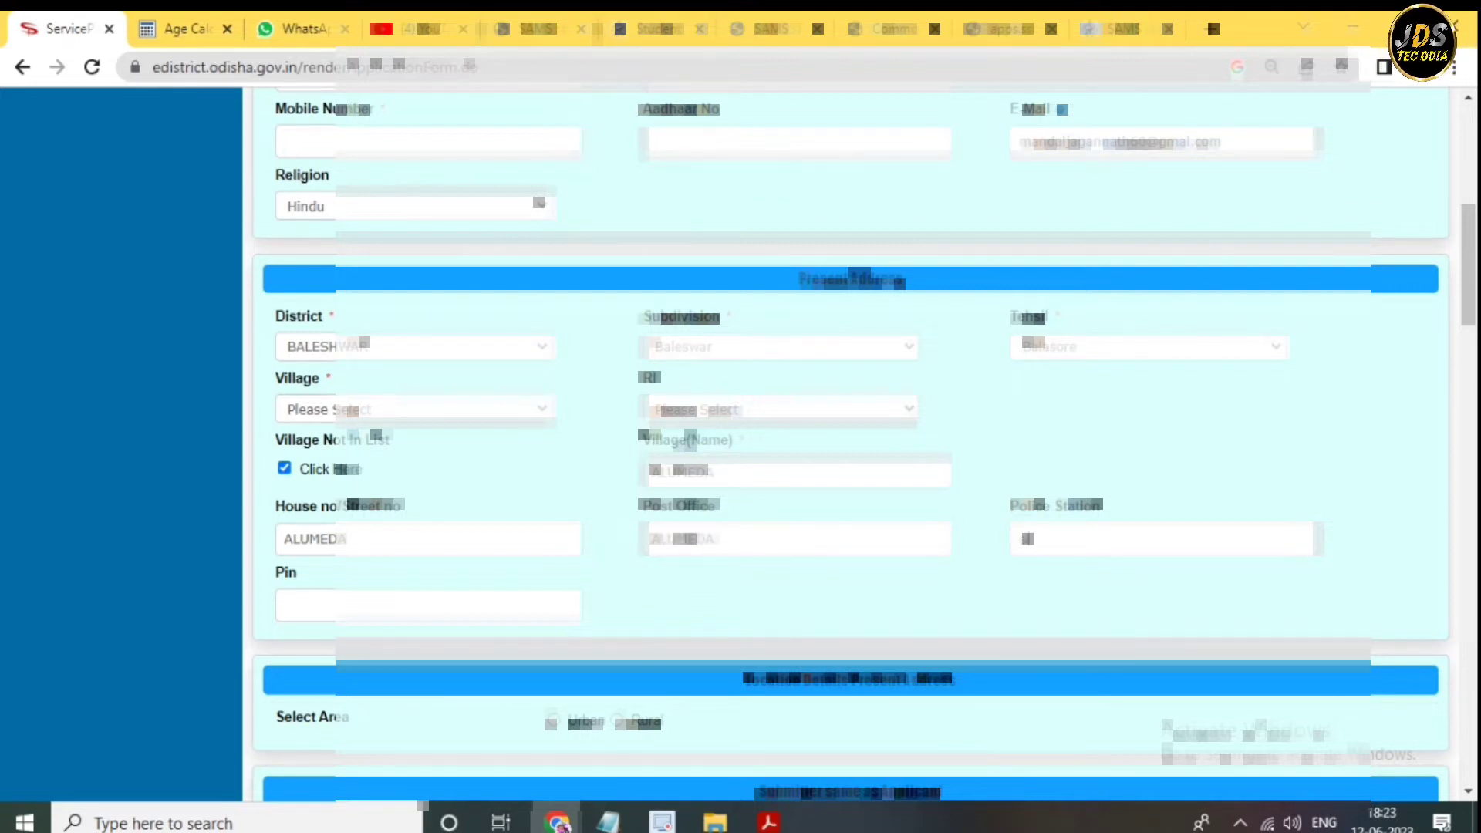
type("ulia")
scroll(848, 444, "up", 1)
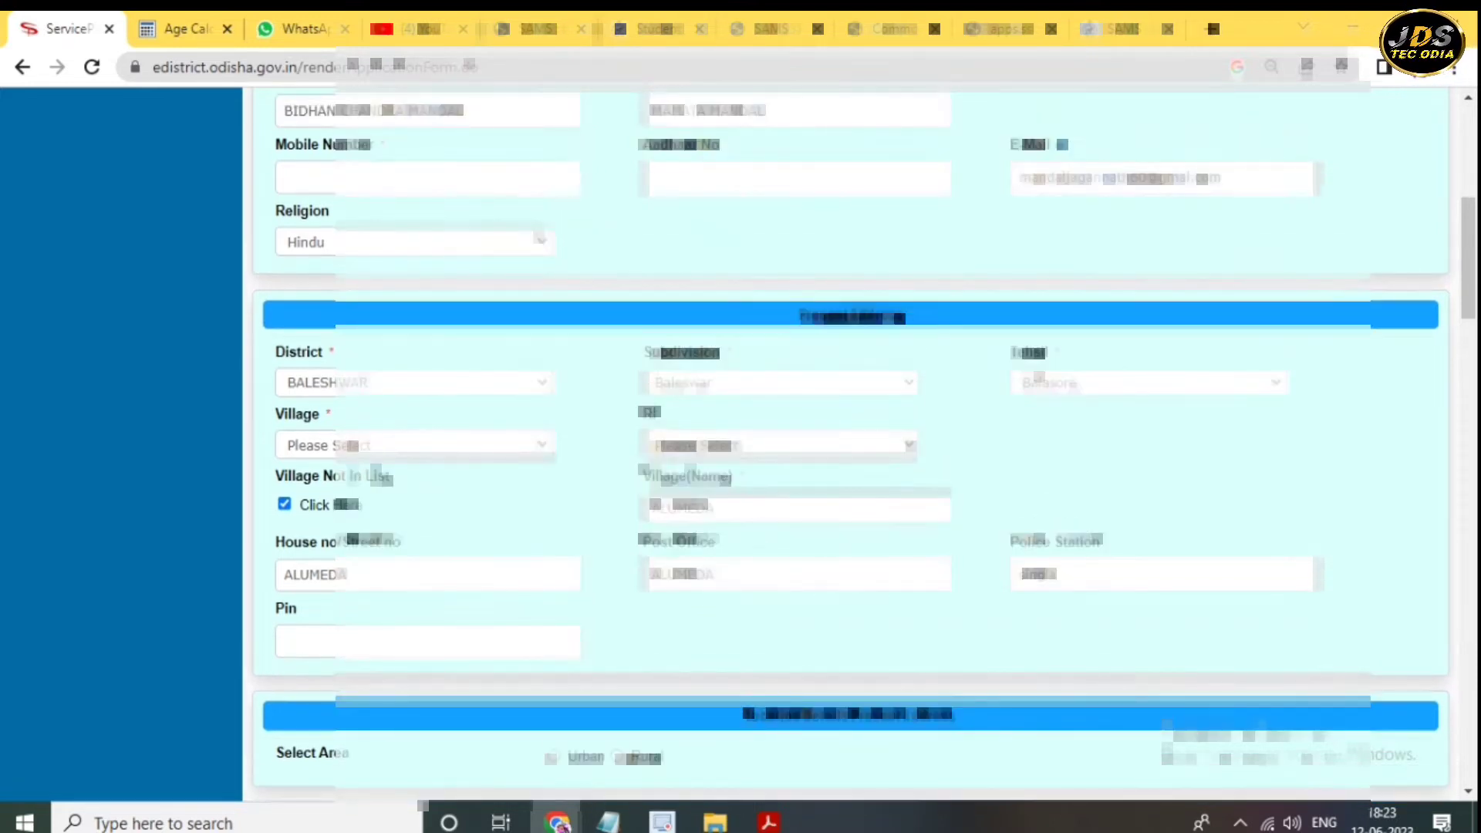
scroll(849, 444, "down", 1)
type("756027")
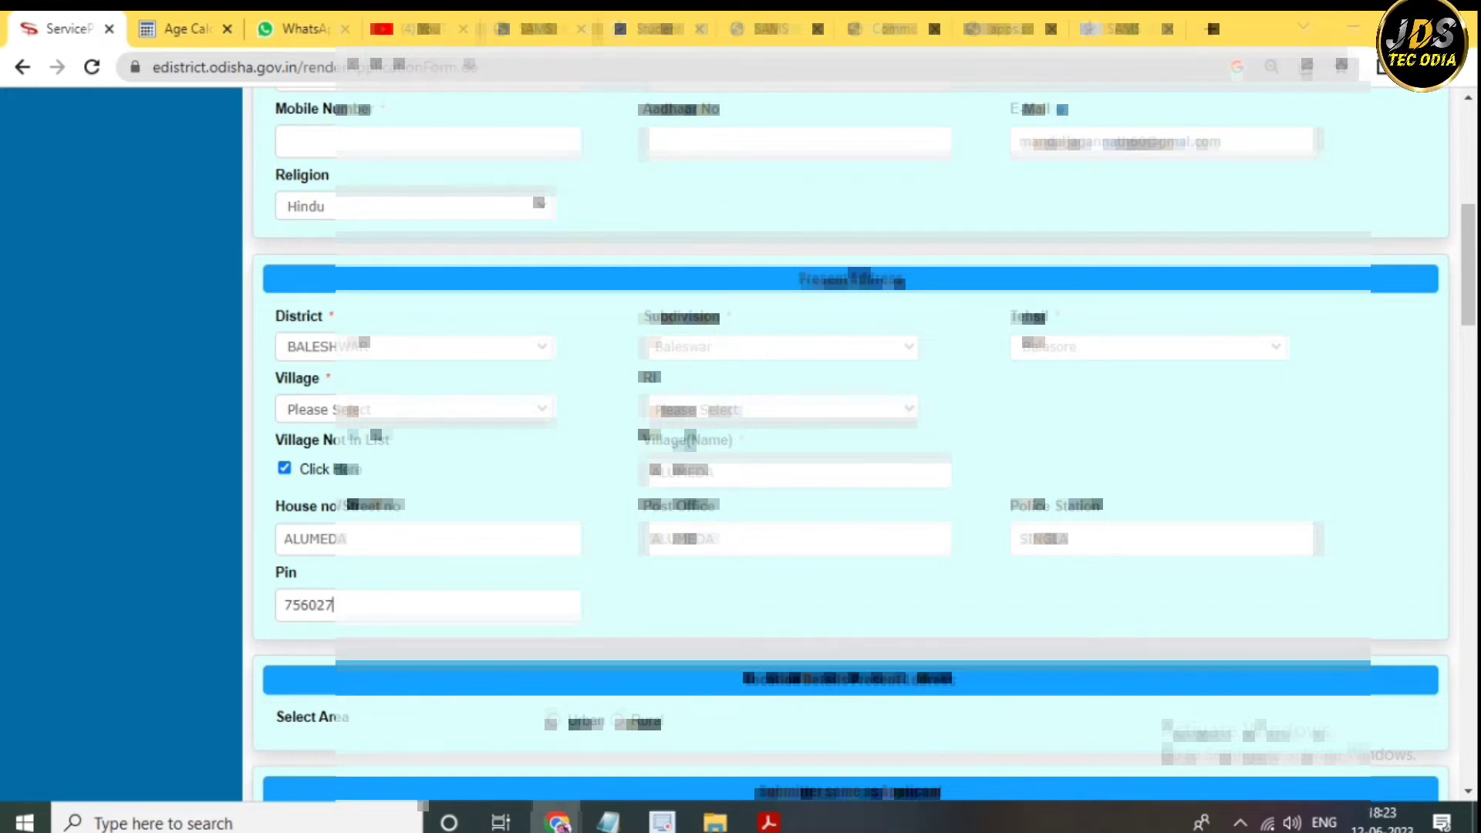
scroll(849, 444, "down", 3)
scroll(861, 442, "down", 1)
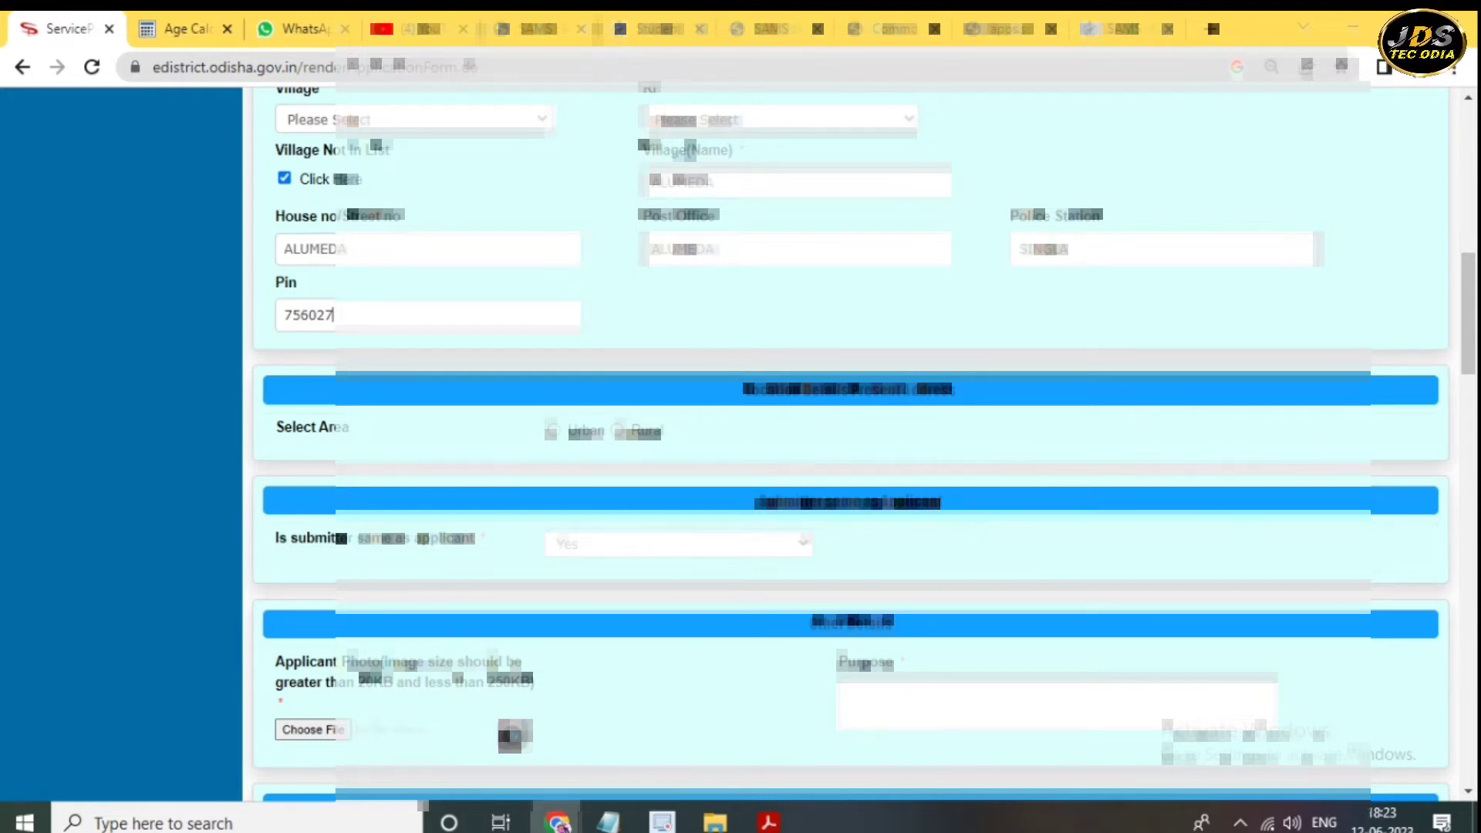
- Set the present address area to Rural with district and block BALESHWAR
left_click(618, 429)
left_click(551, 430)
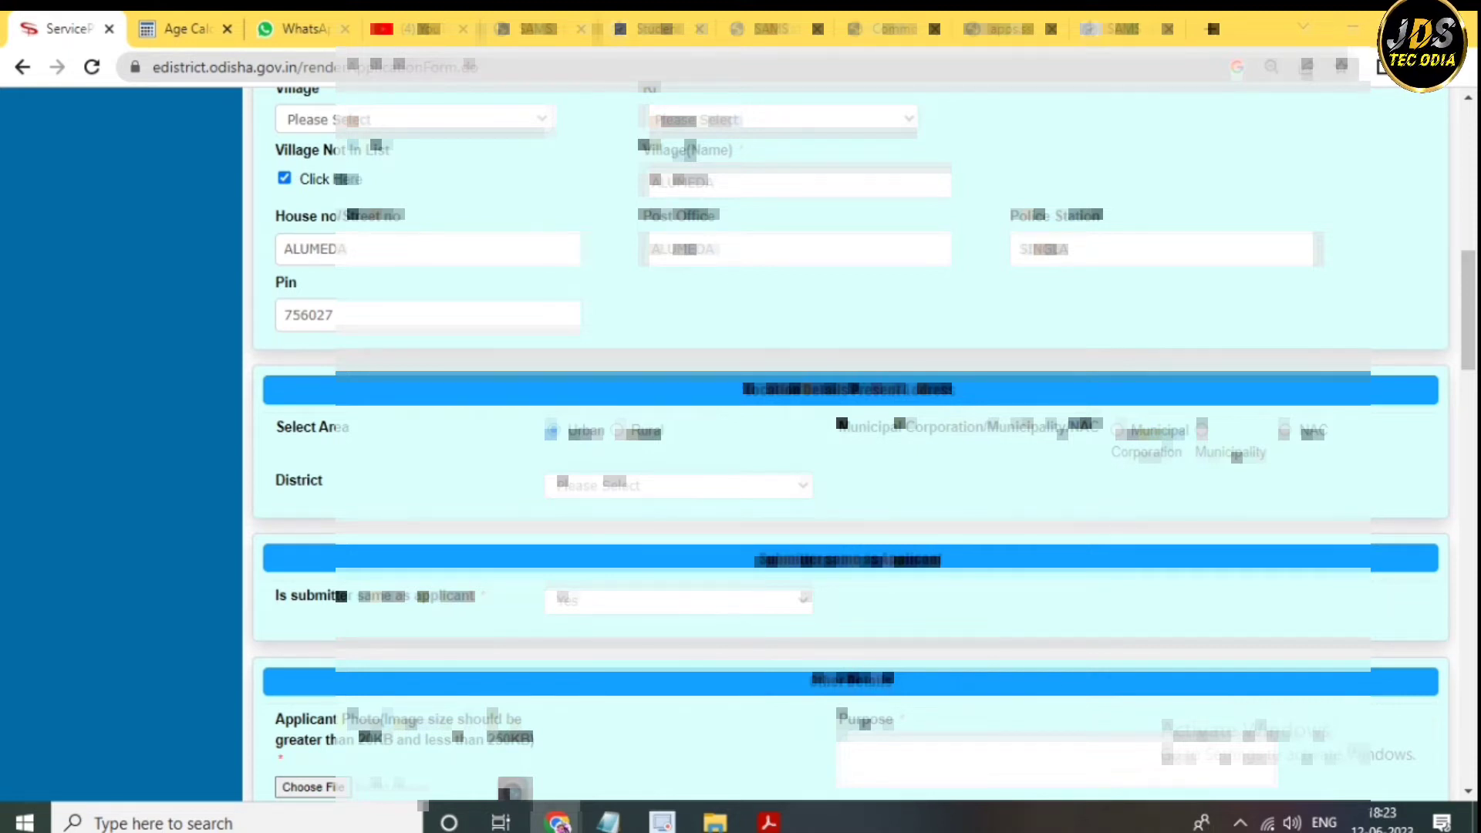
left_click(618, 430)
left_click(679, 464)
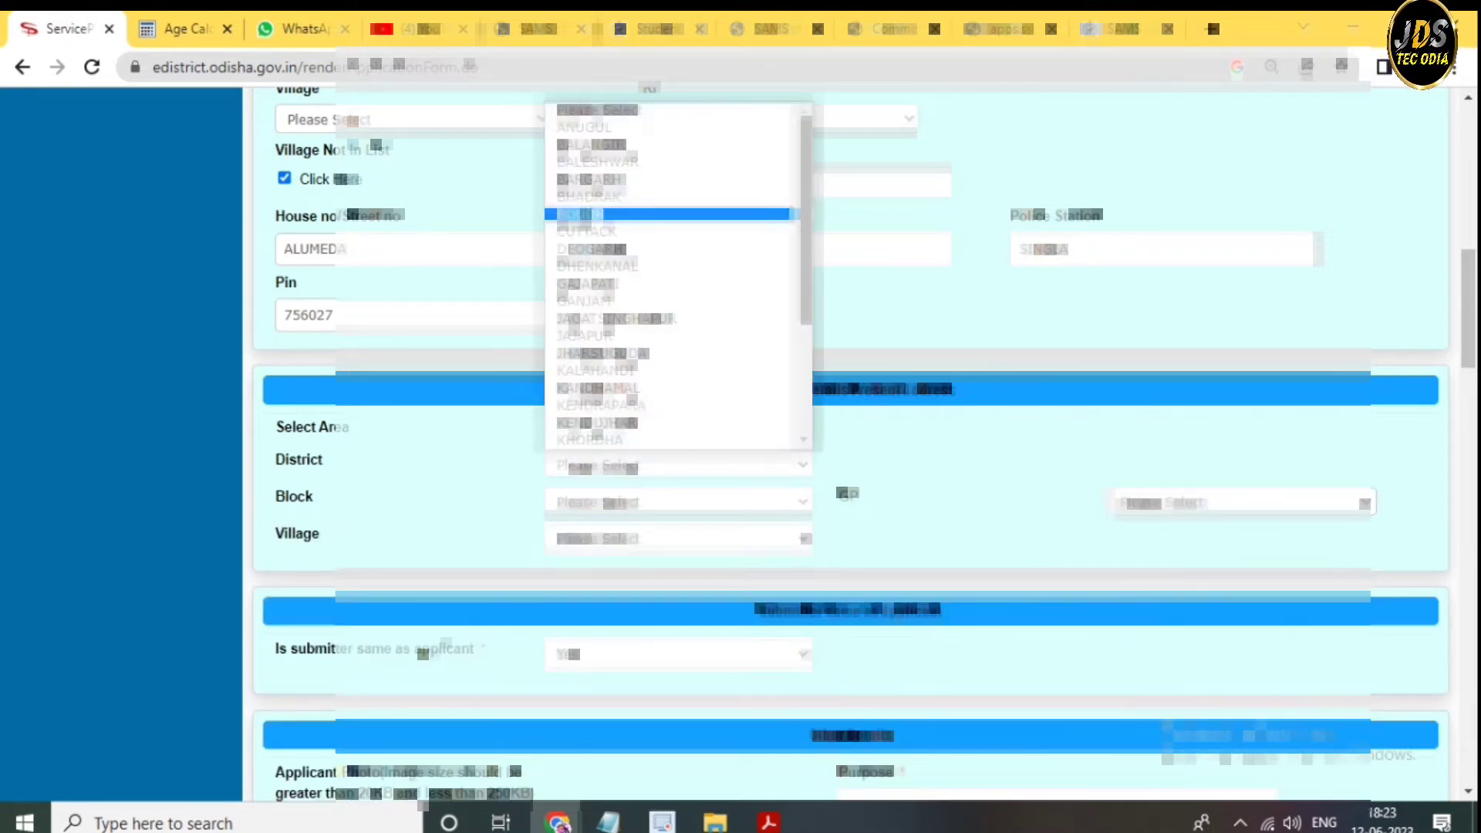
left_click(671, 159)
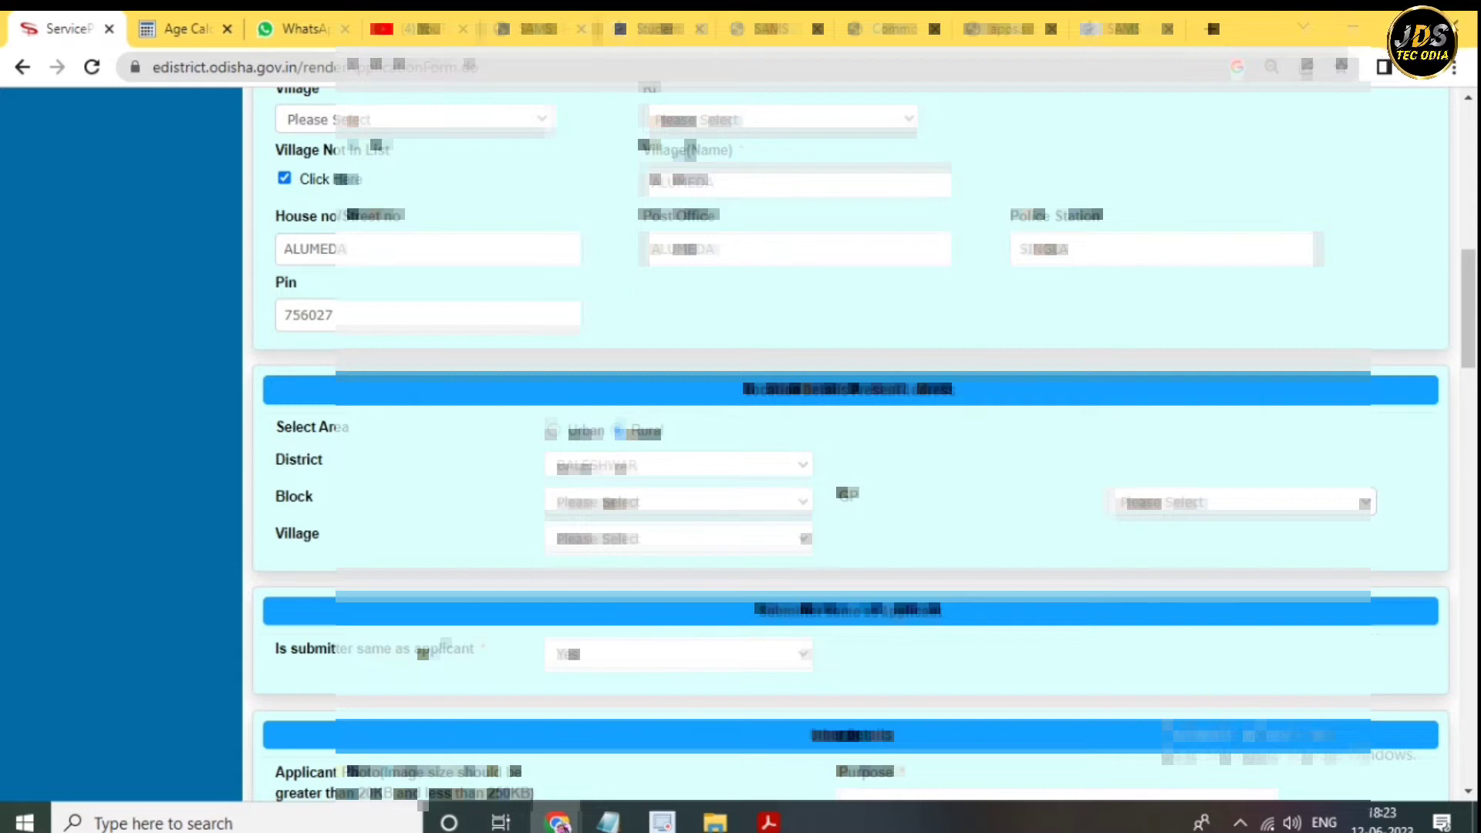
left_click(679, 501)
left_click(591, 562)
- Choose GP ALUMEDA and village Aluheda for the present address
left_click(679, 538)
left_click(679, 538)
left_click(679, 537)
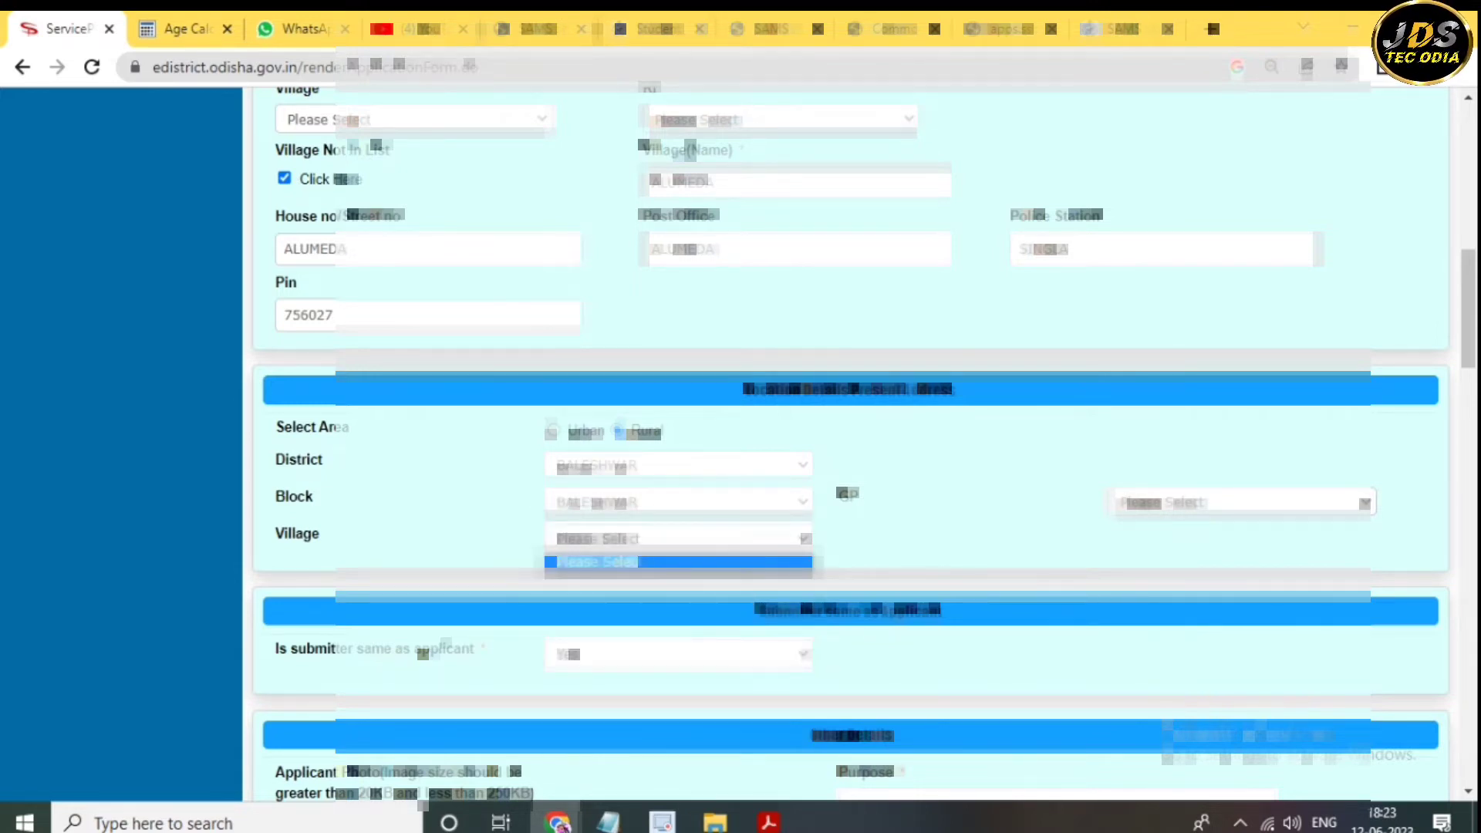
left_click(1242, 503)
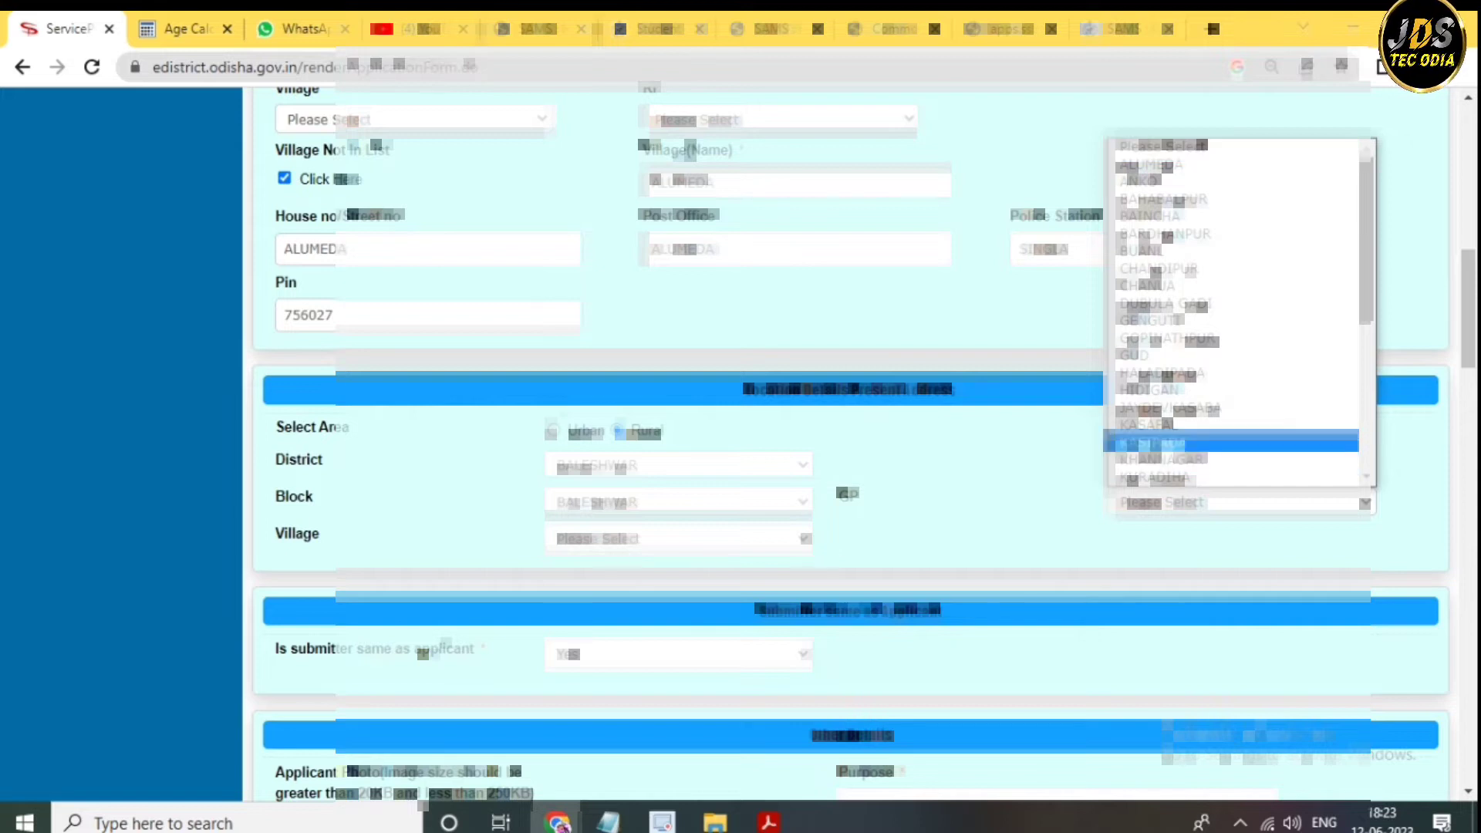
left_click(1150, 443)
scroll(848, 417, "down", 1)
left_click(679, 465)
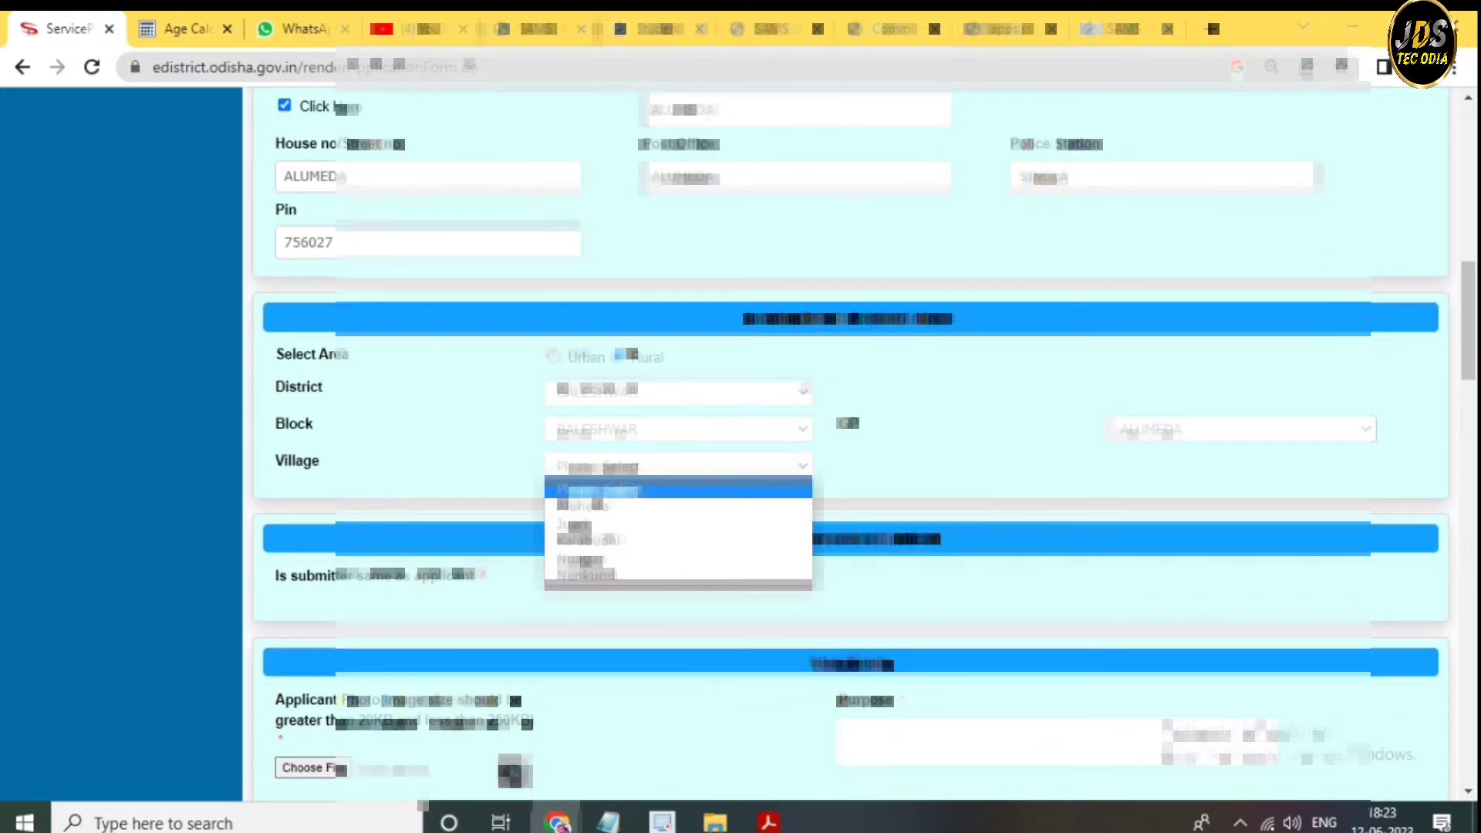
key("Down")
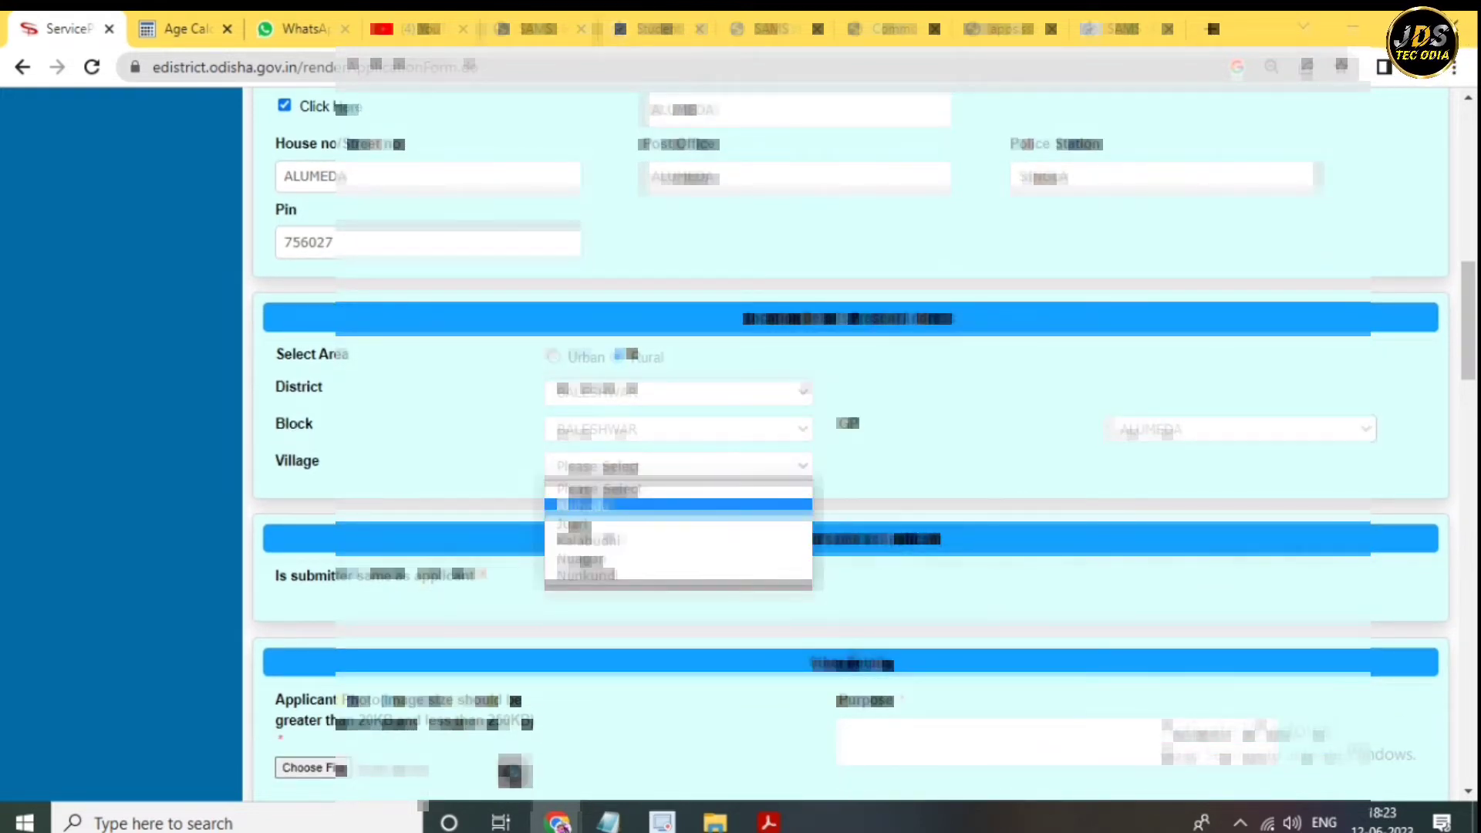
key("Return")
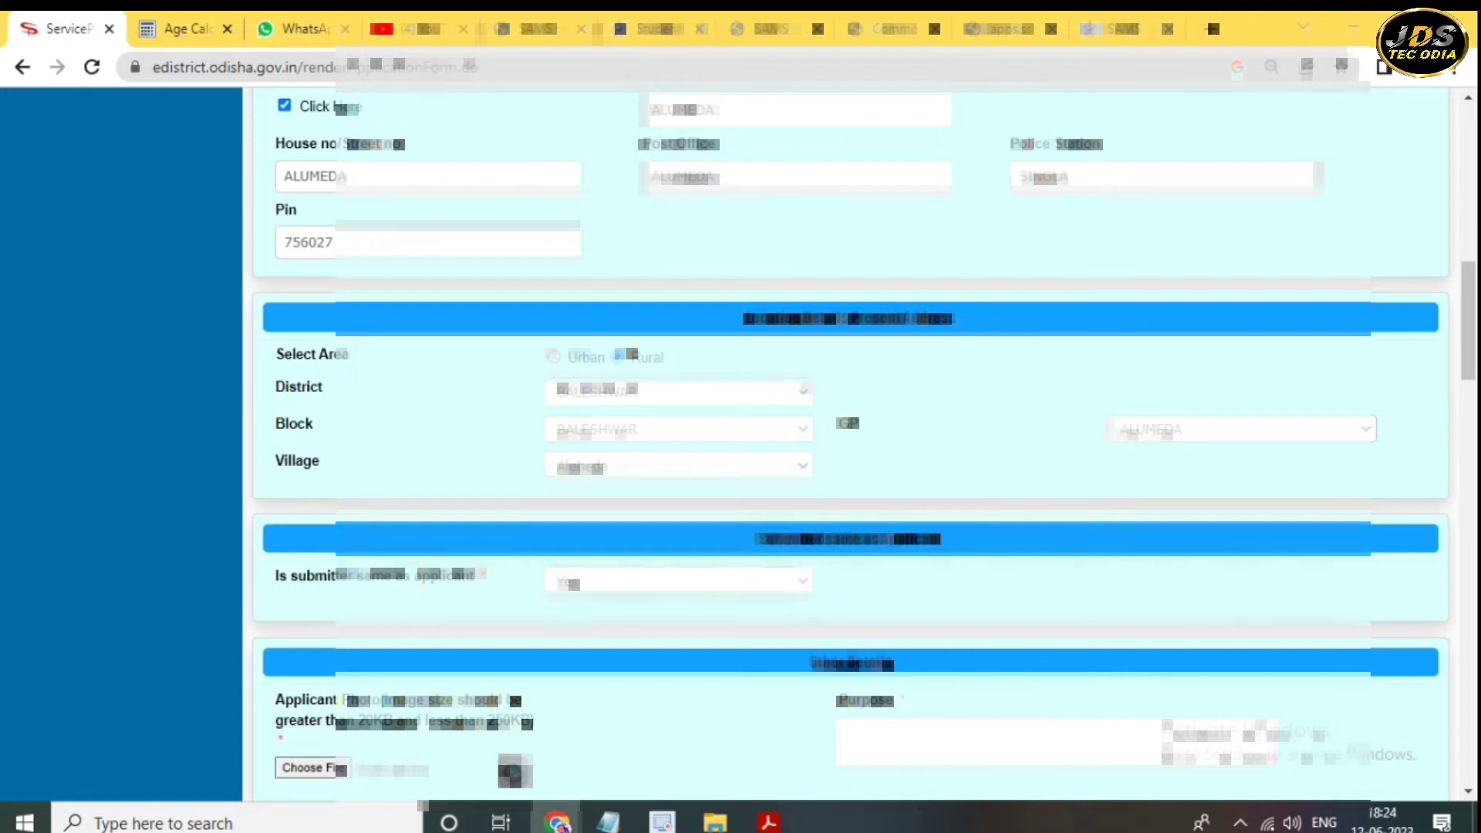
scroll(848, 443, "down", 2)
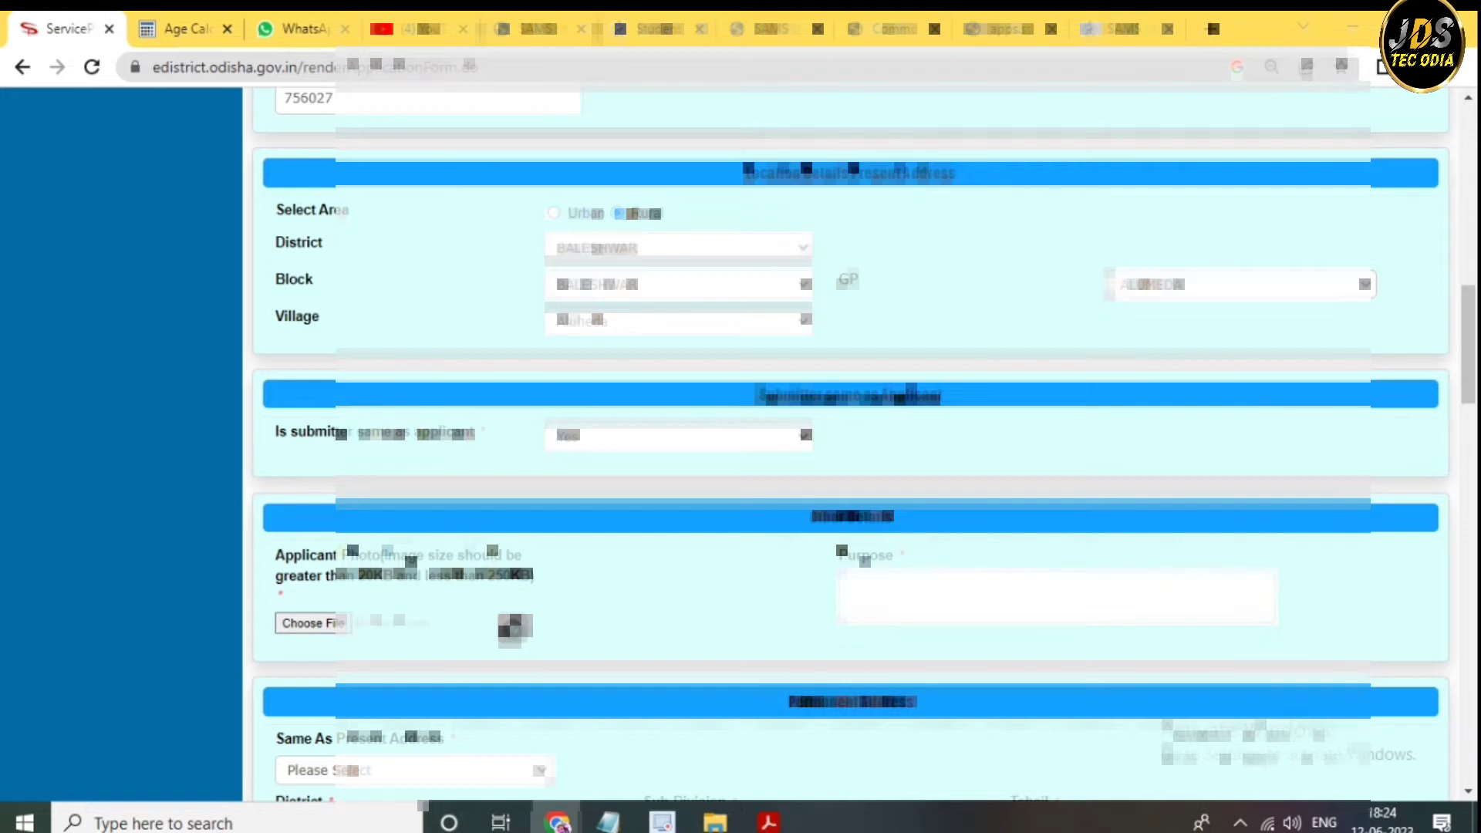
- Set 'Is submitter same as applicant' back to Yes
key("alt+Down")
key("Down")
key("Return")
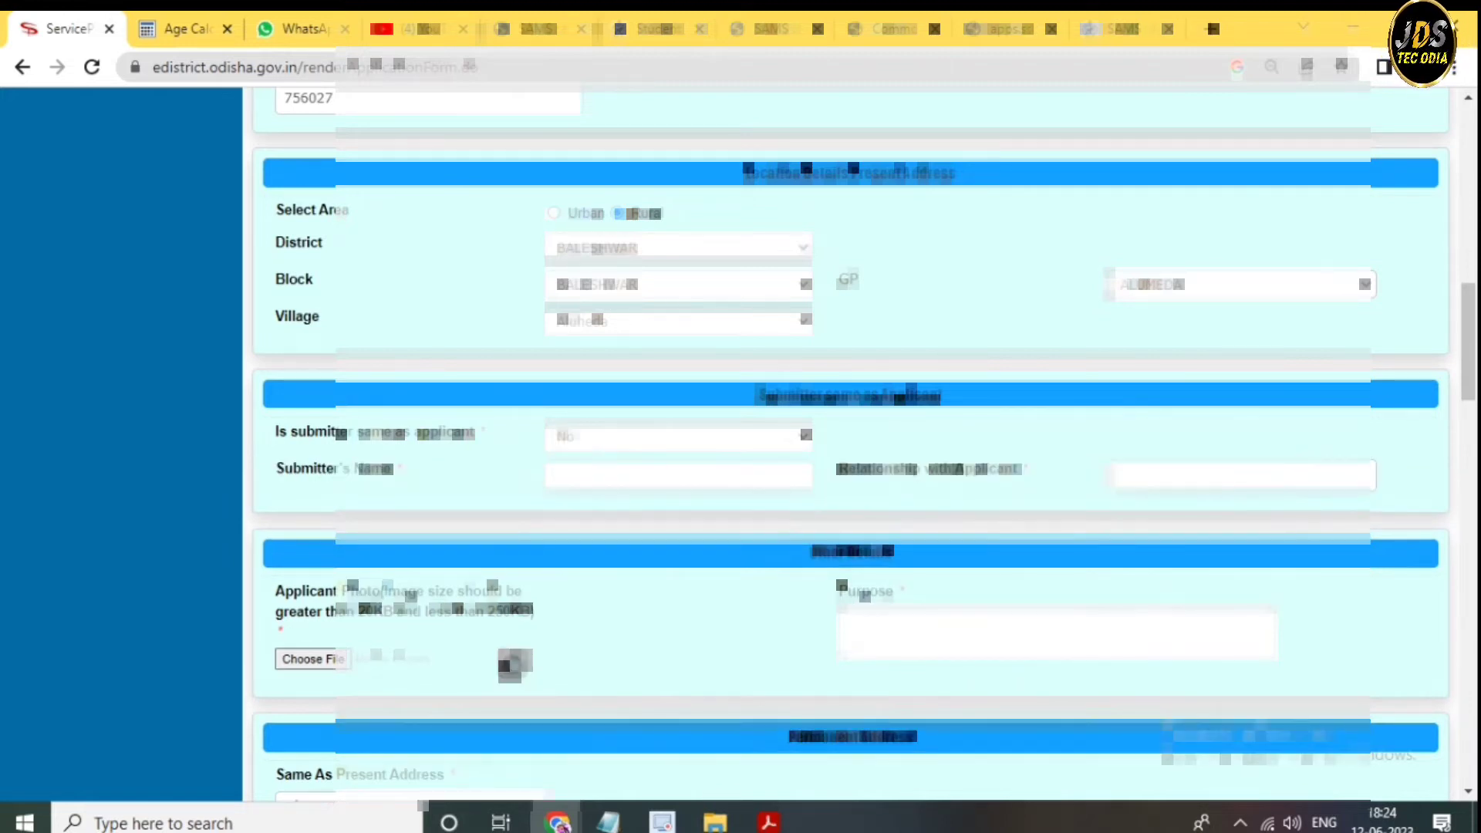
key("alt+Down")
key("Up")
key("Return")
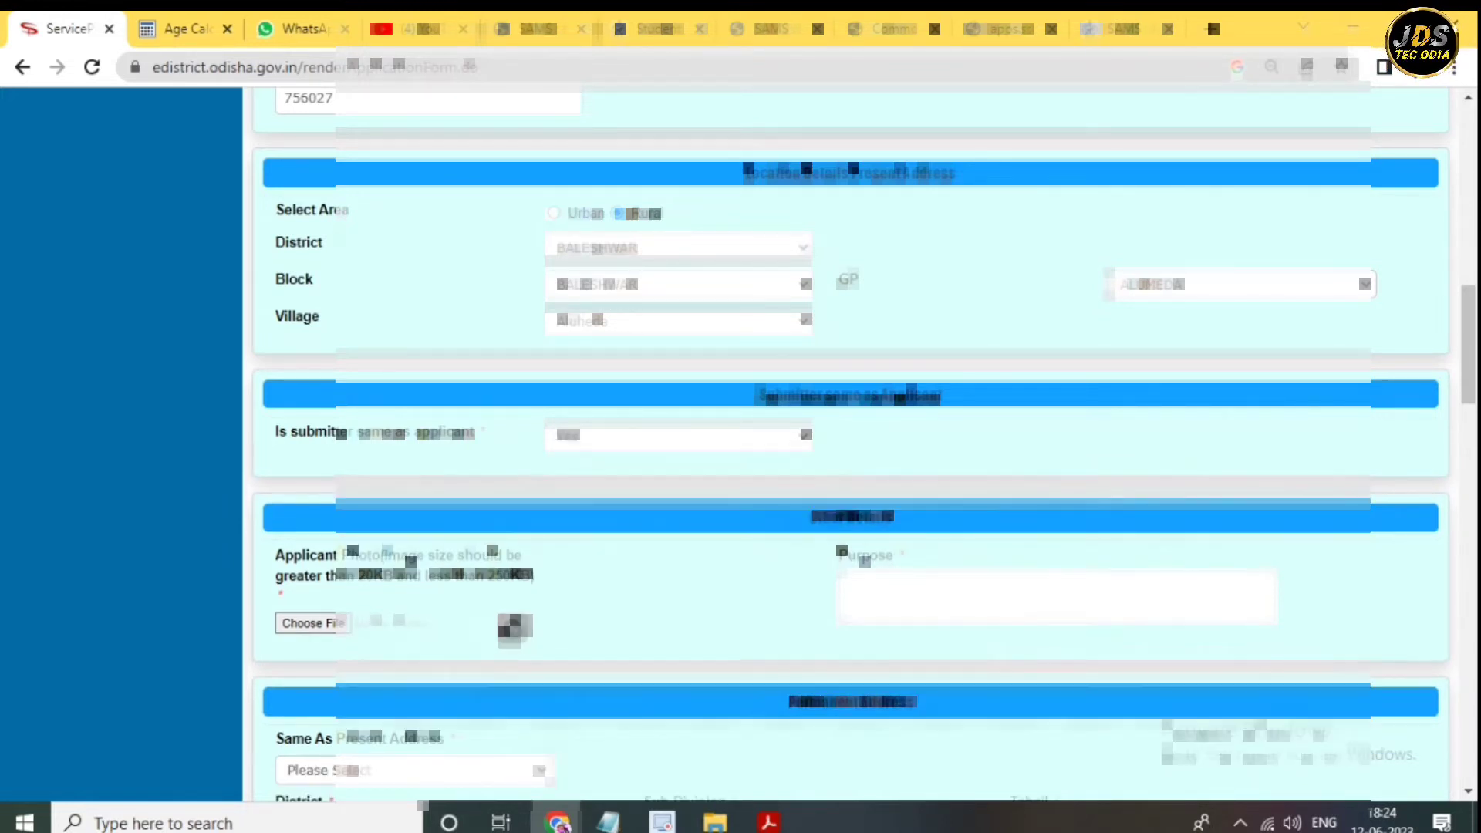
- Attach the applicant's photo from the Desktop and make permanent address same as present
key("Tab")
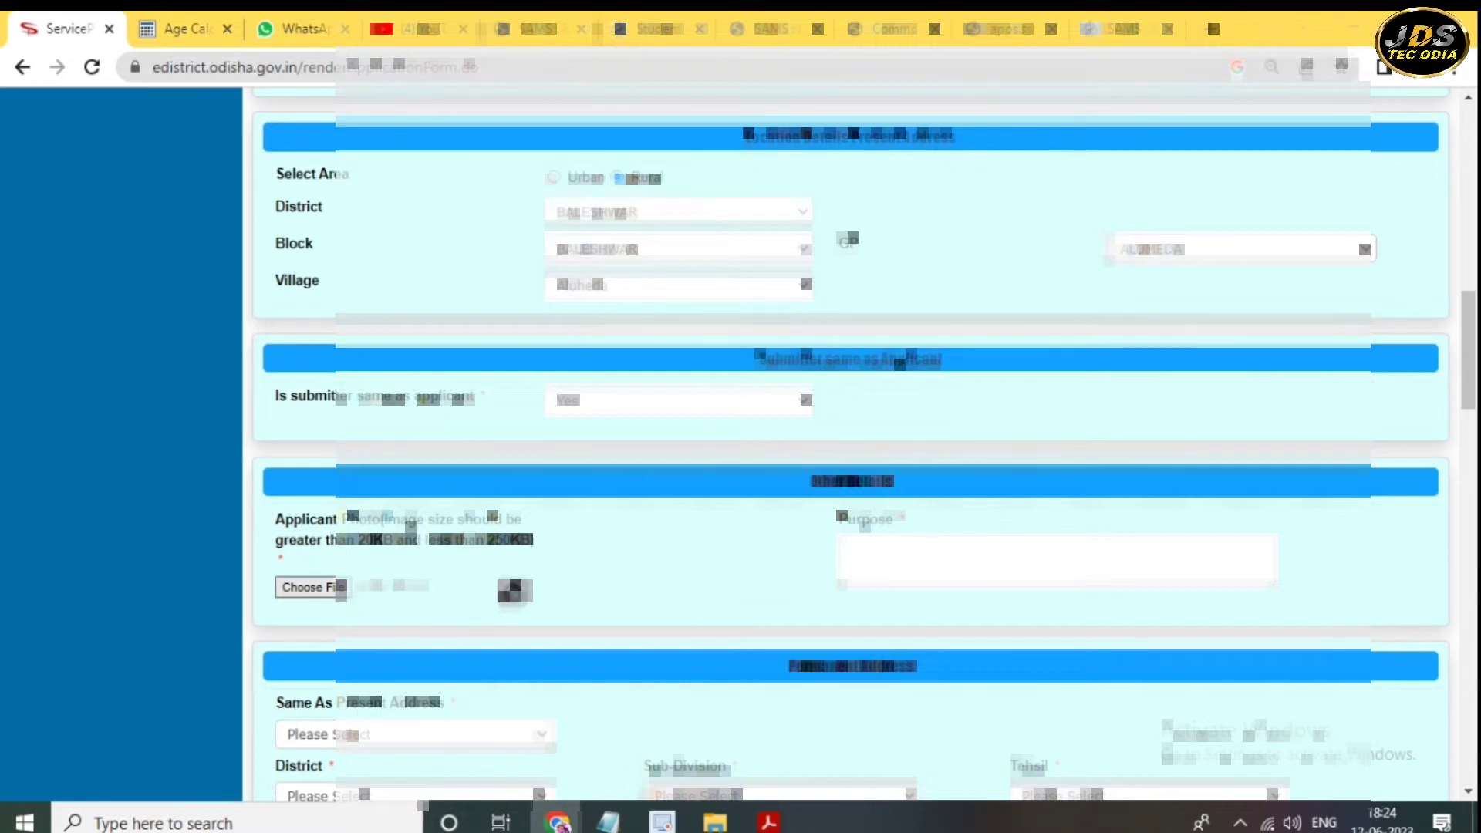
key("space")
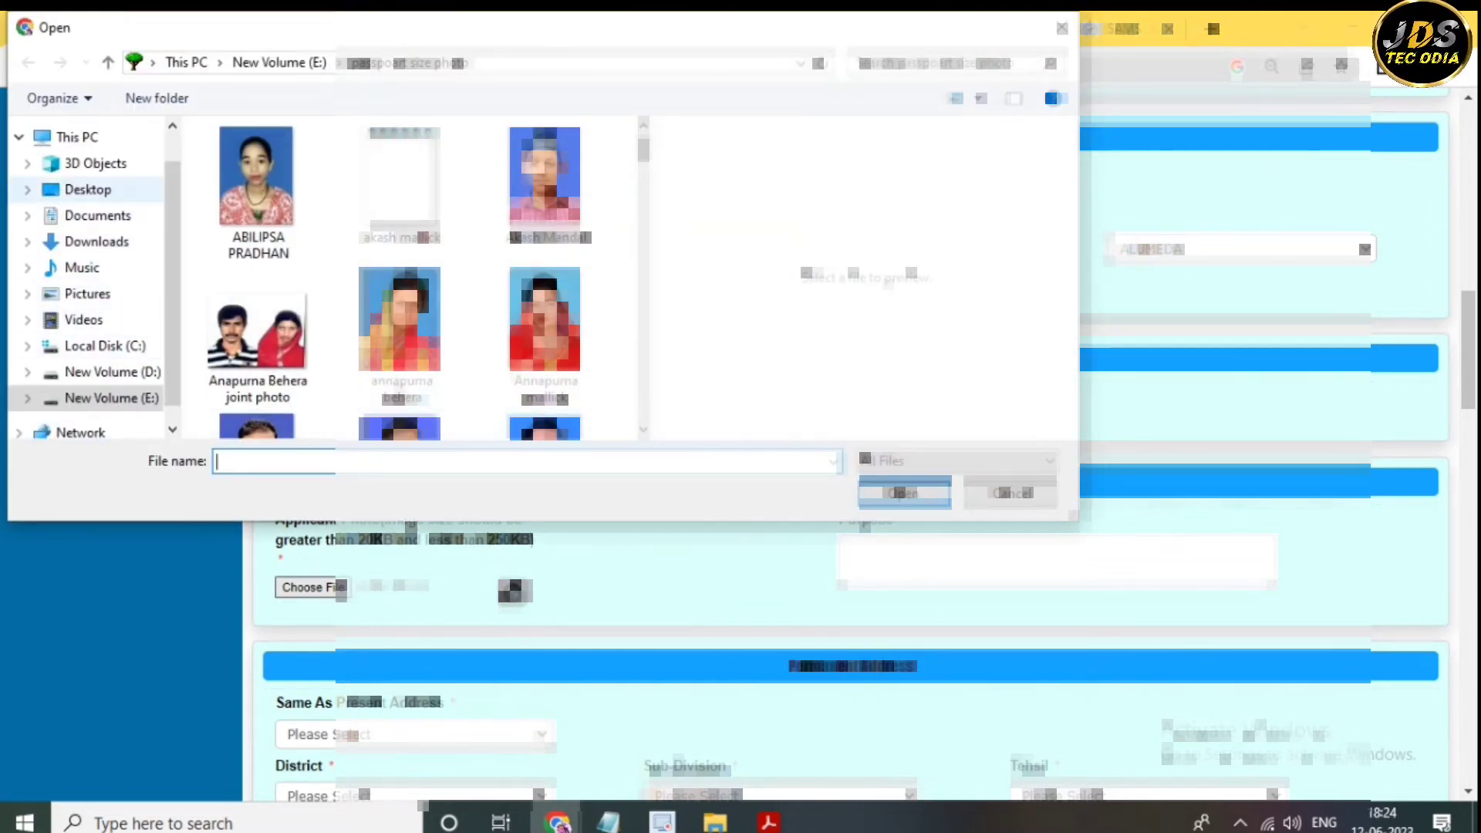
left_click(88, 189)
key("Return")
key("Tab")
key("alt+Down")
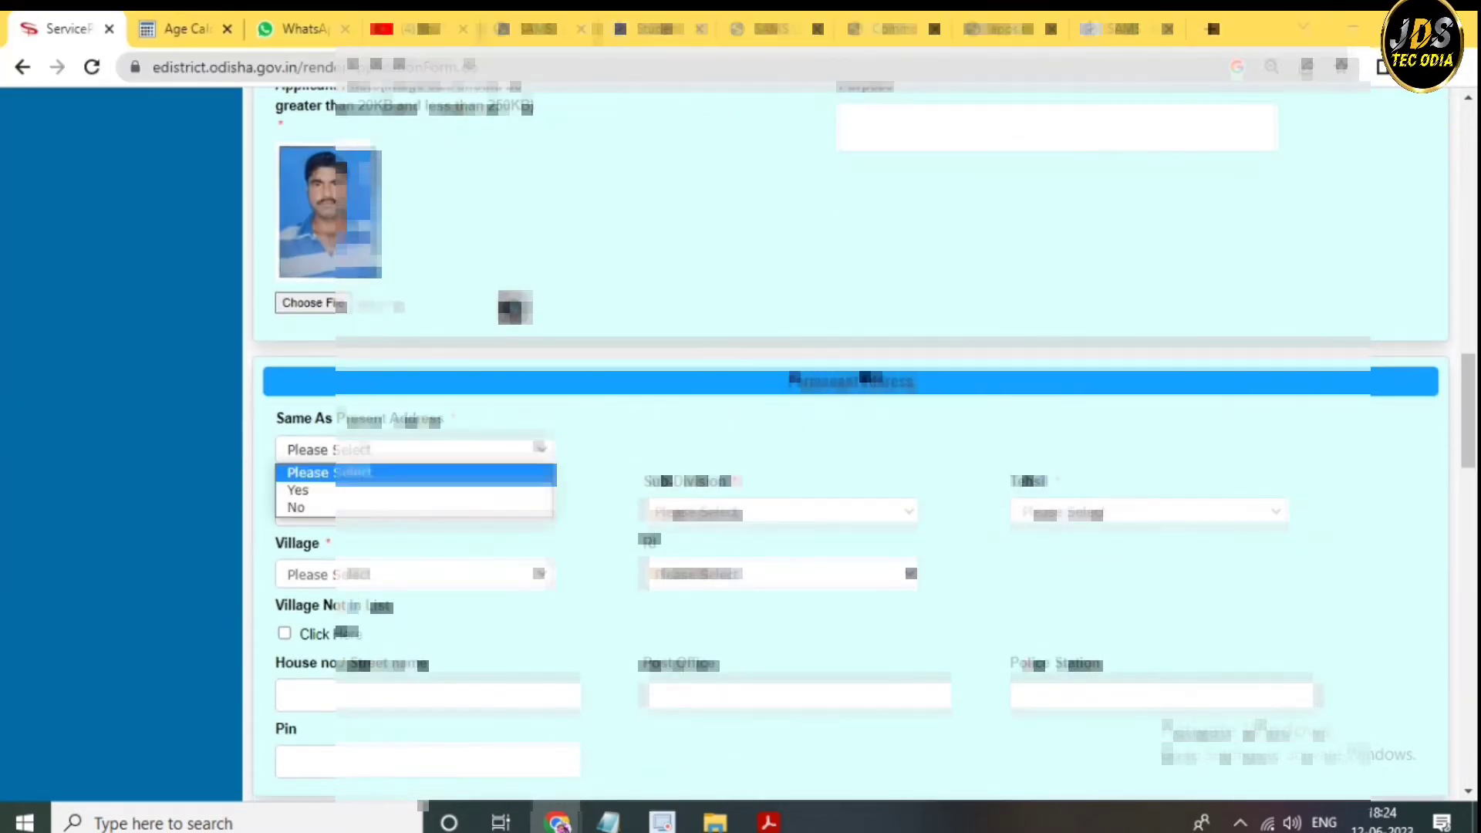
key("Down")
key("Return")
- Set the permanent address area to Rural, with BALESHWAR as both district and block
scroll(848, 439, "down", 4)
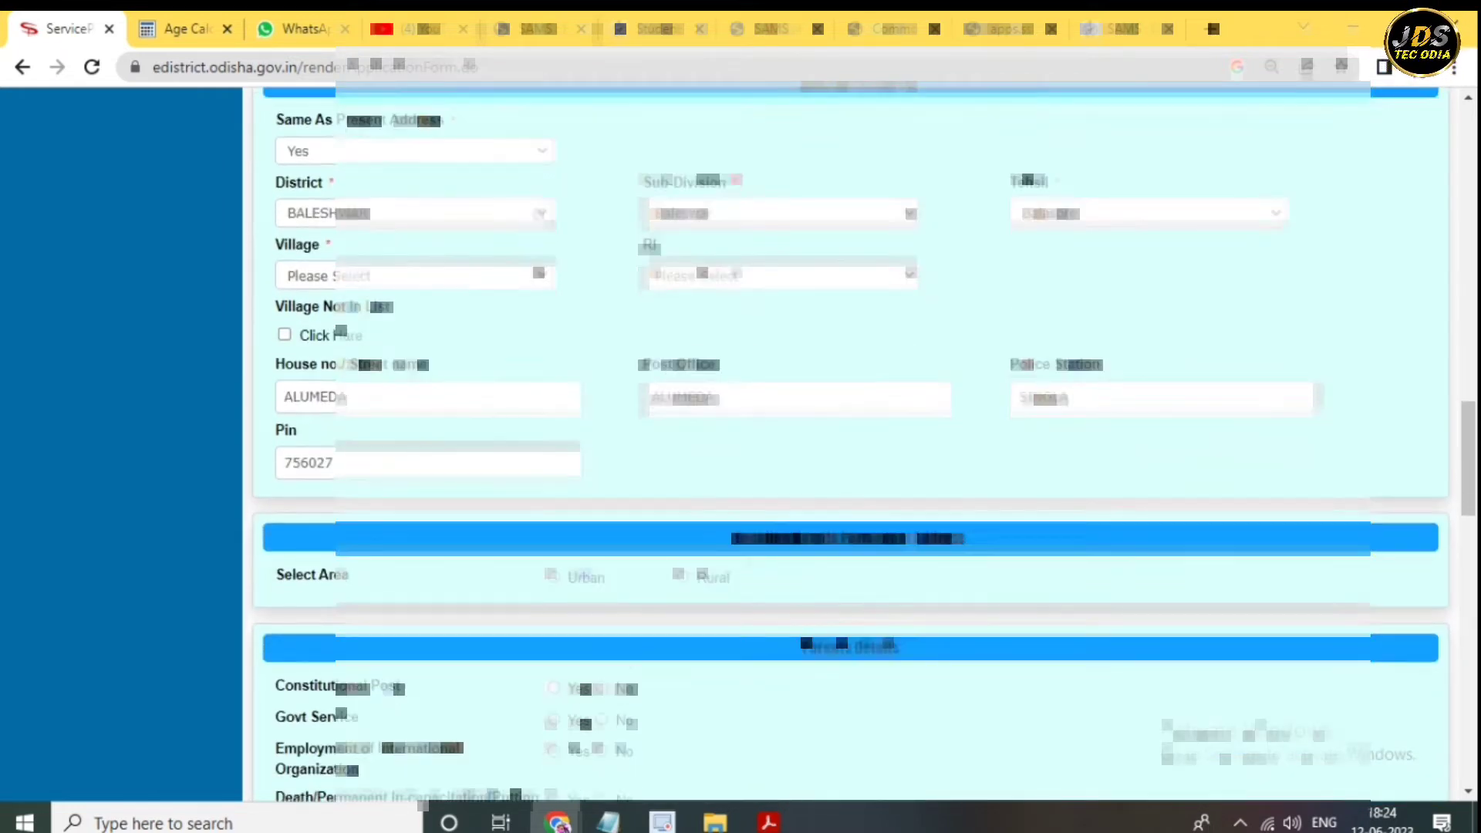
scroll(848, 439, "down", 3)
left_click(680, 402)
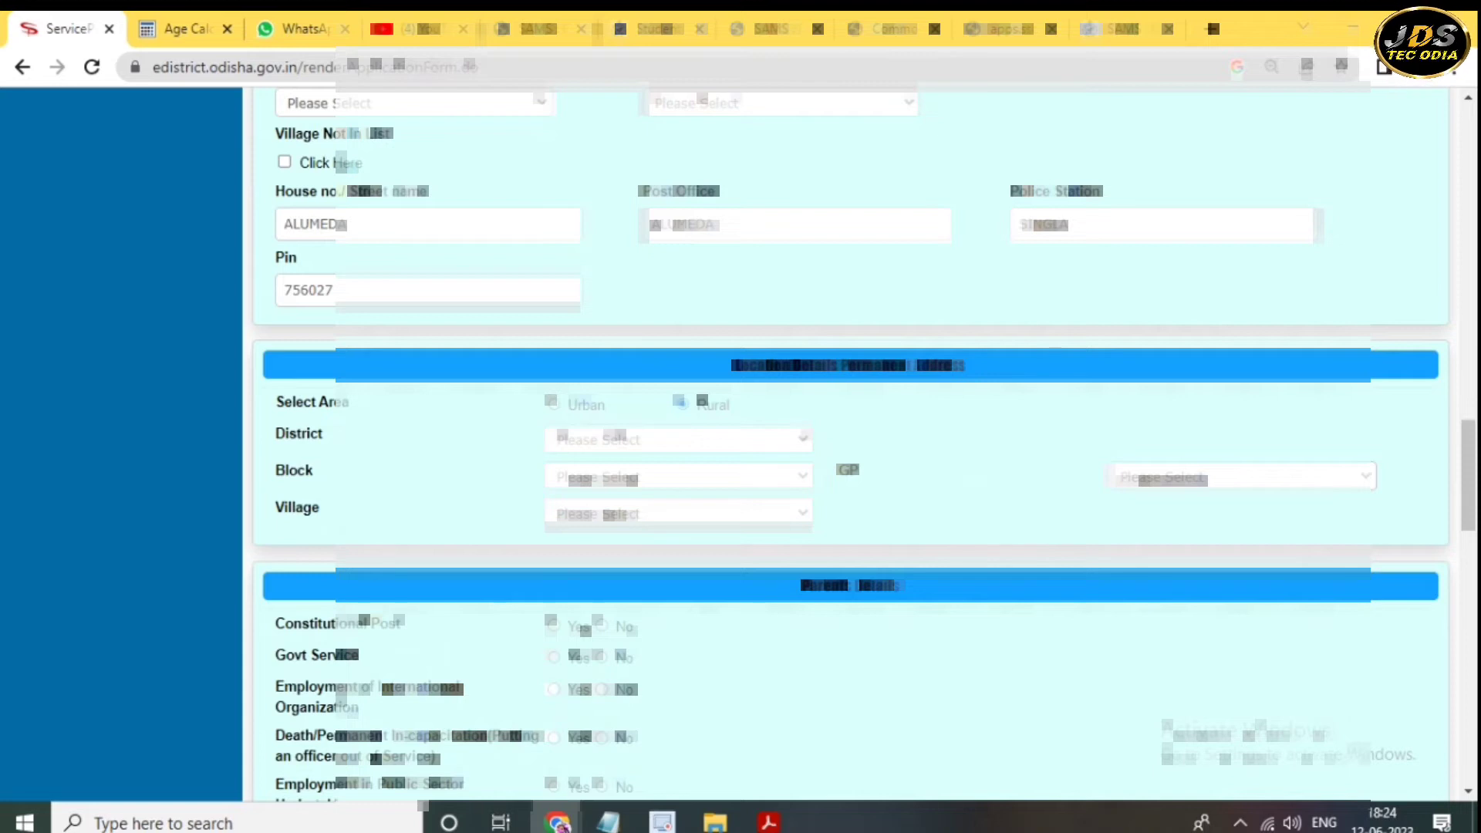
left_click(679, 439)
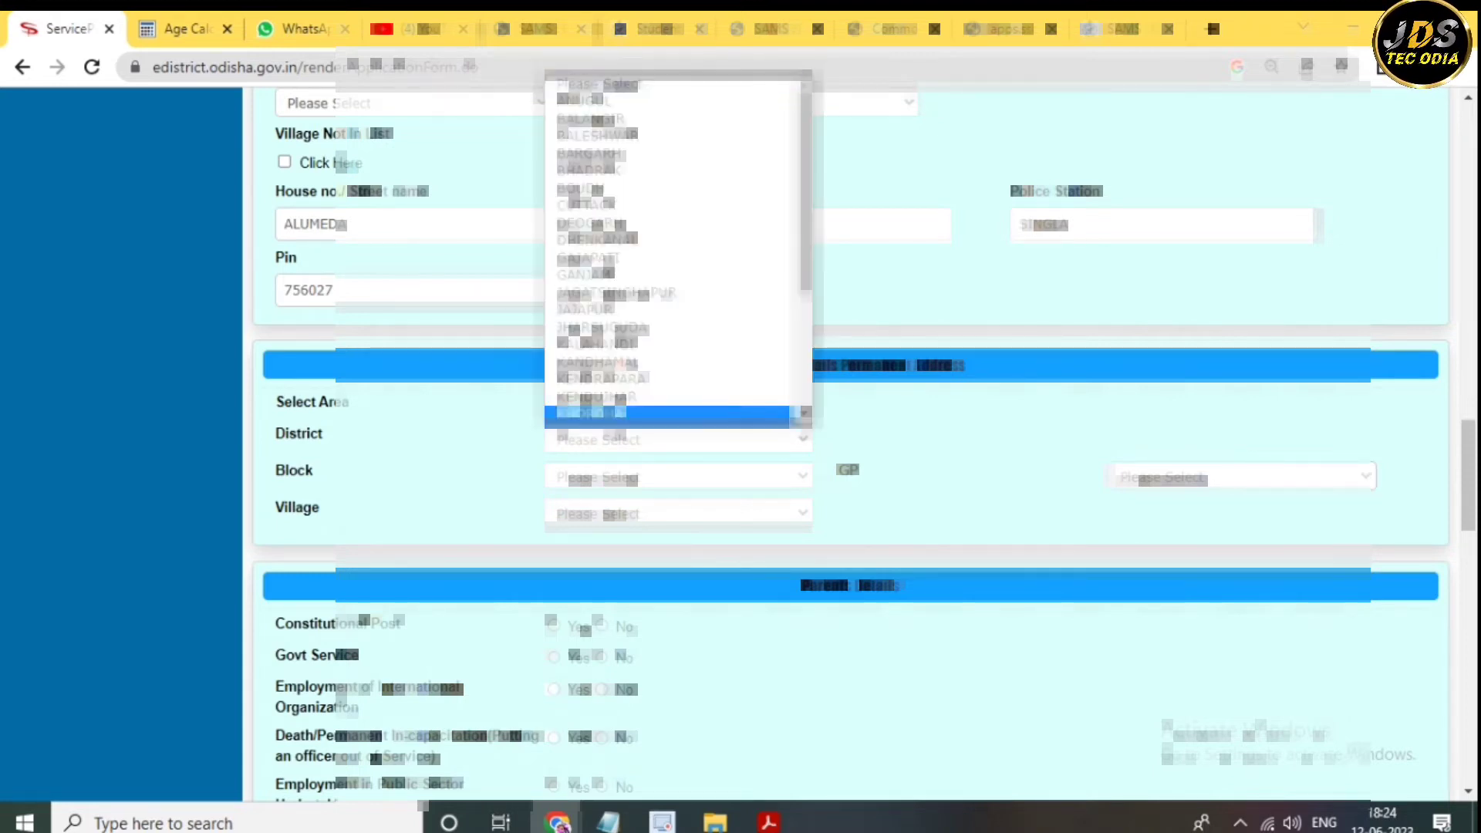
key("Escape")
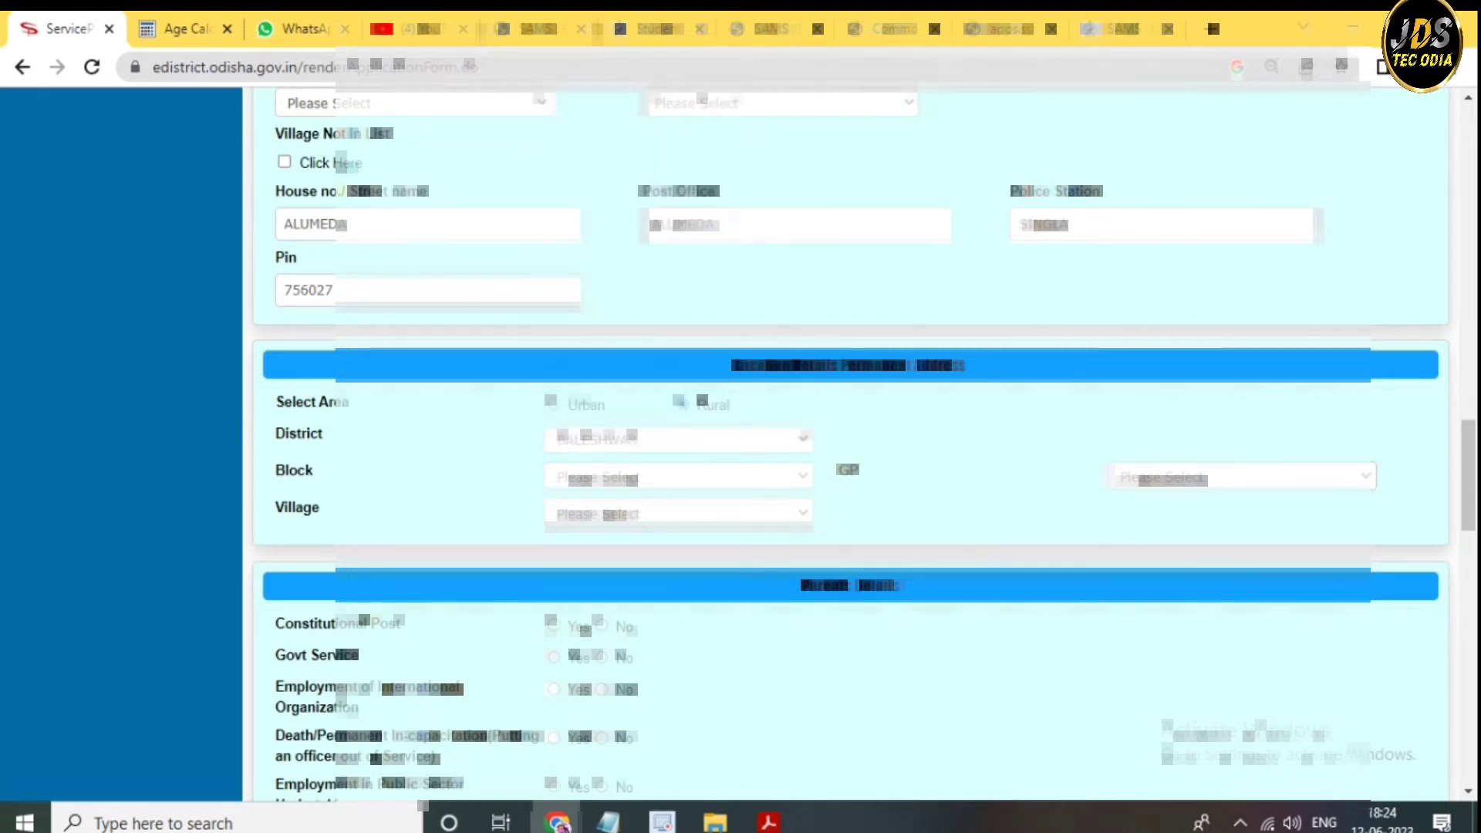
left_click(679, 476)
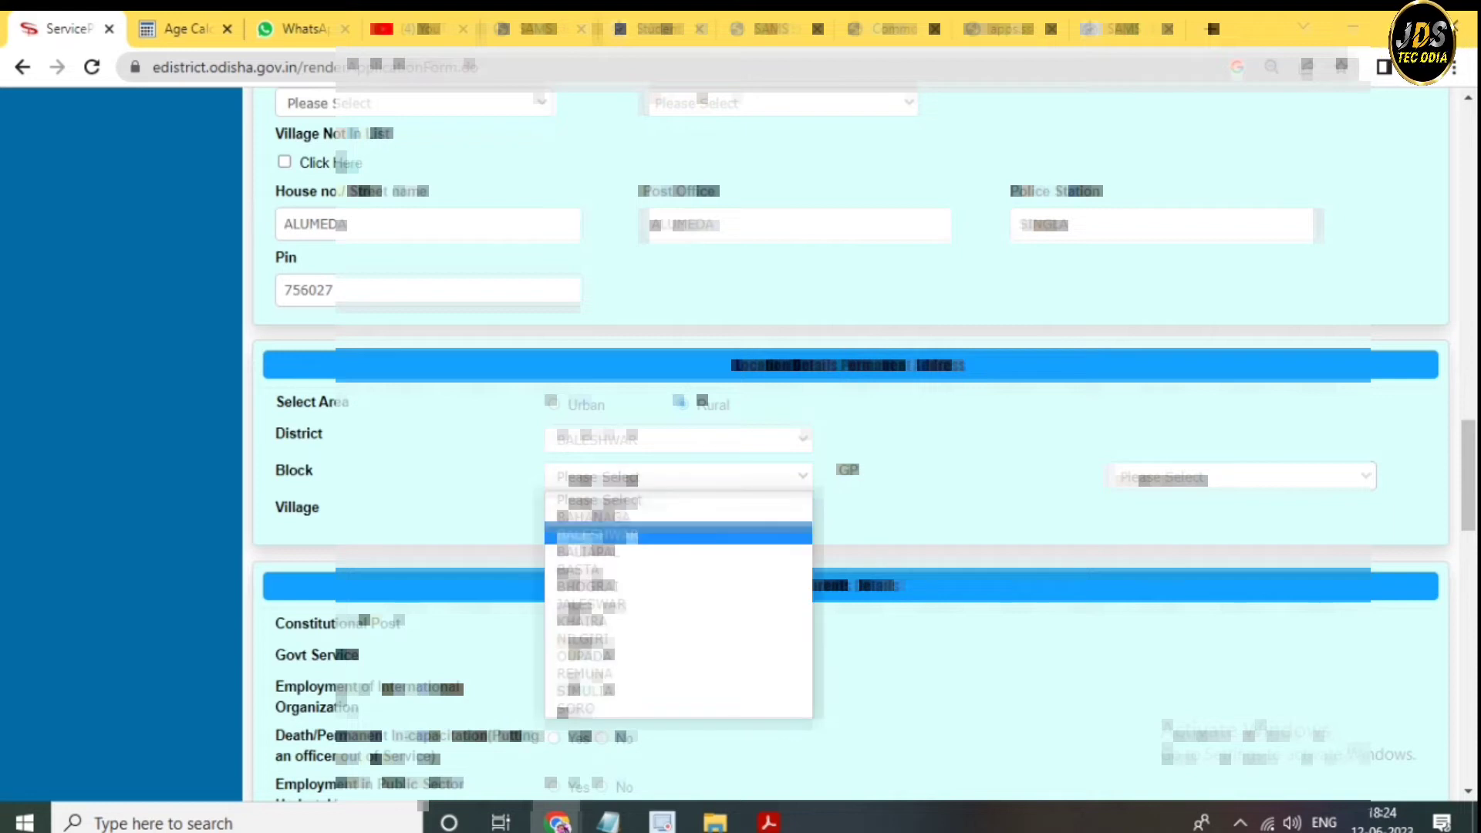
left_click(679, 535)
- Choose ALUMEDA as the gram panchayat and the second village in the list
left_click(1242, 476)
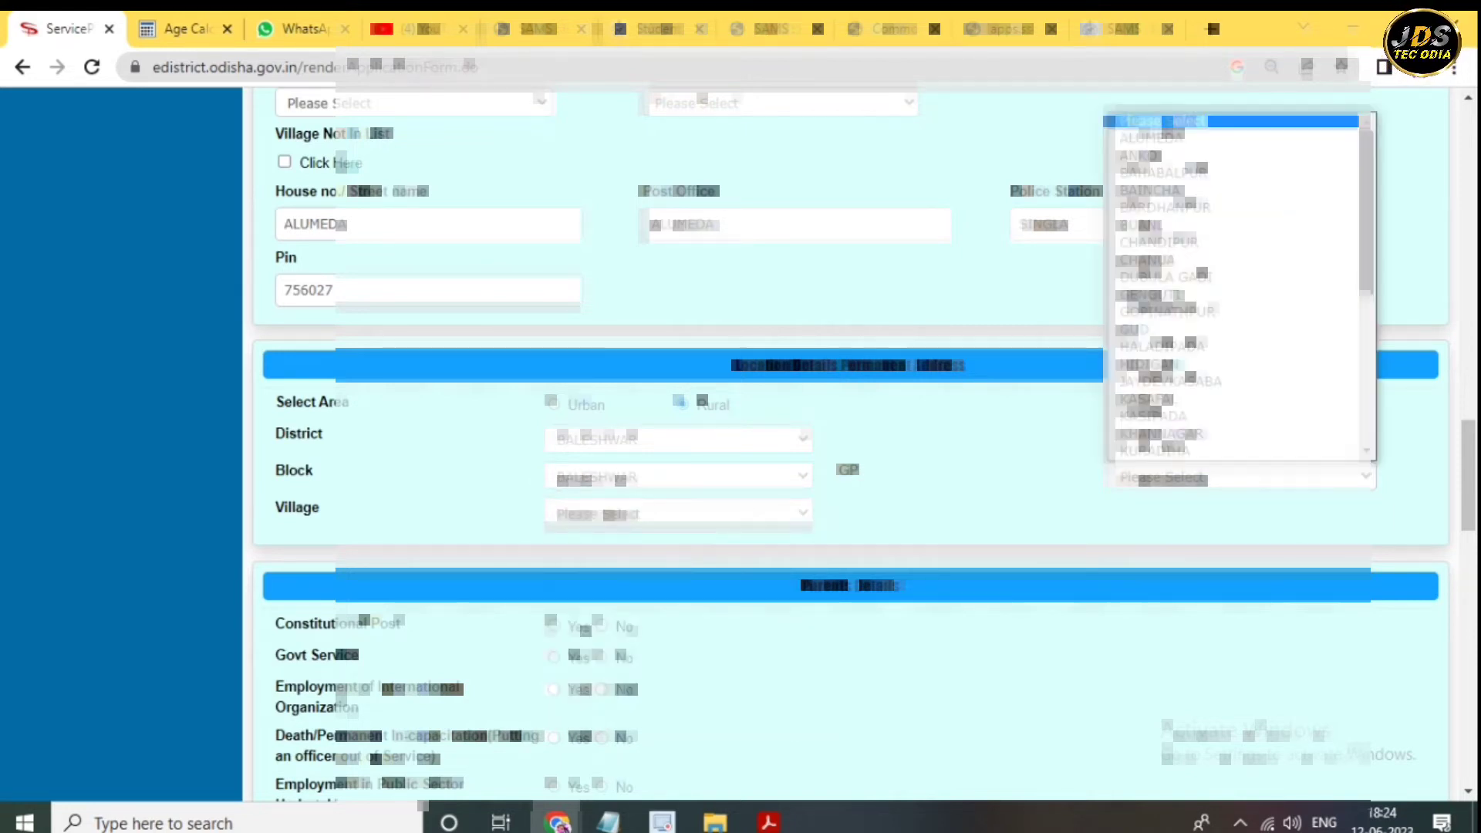
key("Up")
key("Up")
key("Up")
key("Up")
key("Up")
key("Down")
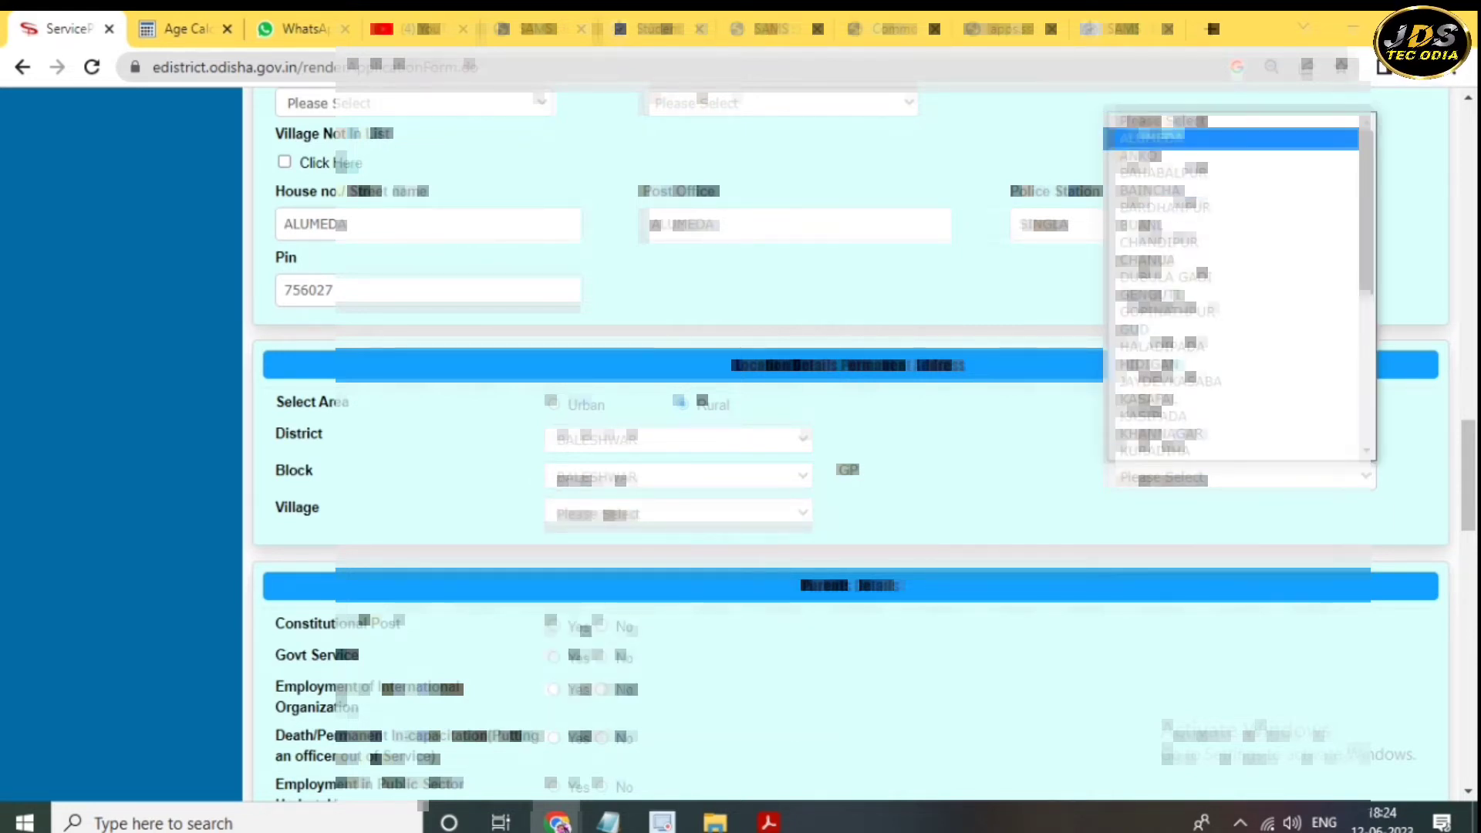
key("Return")
scroll(848, 439, "down", 1)
scroll(849, 440, "down", 1)
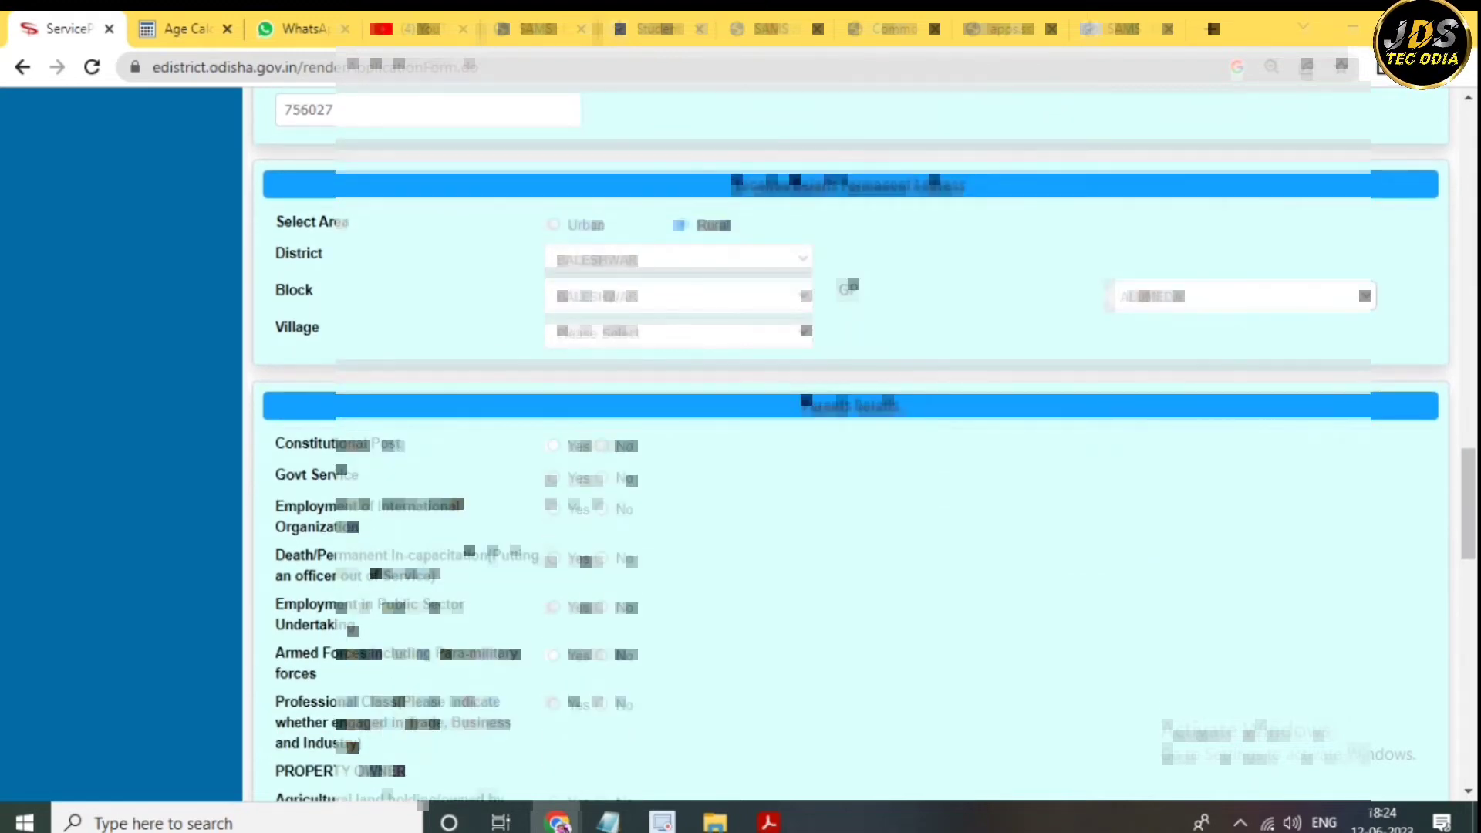
left_click(678, 331)
key("Return")
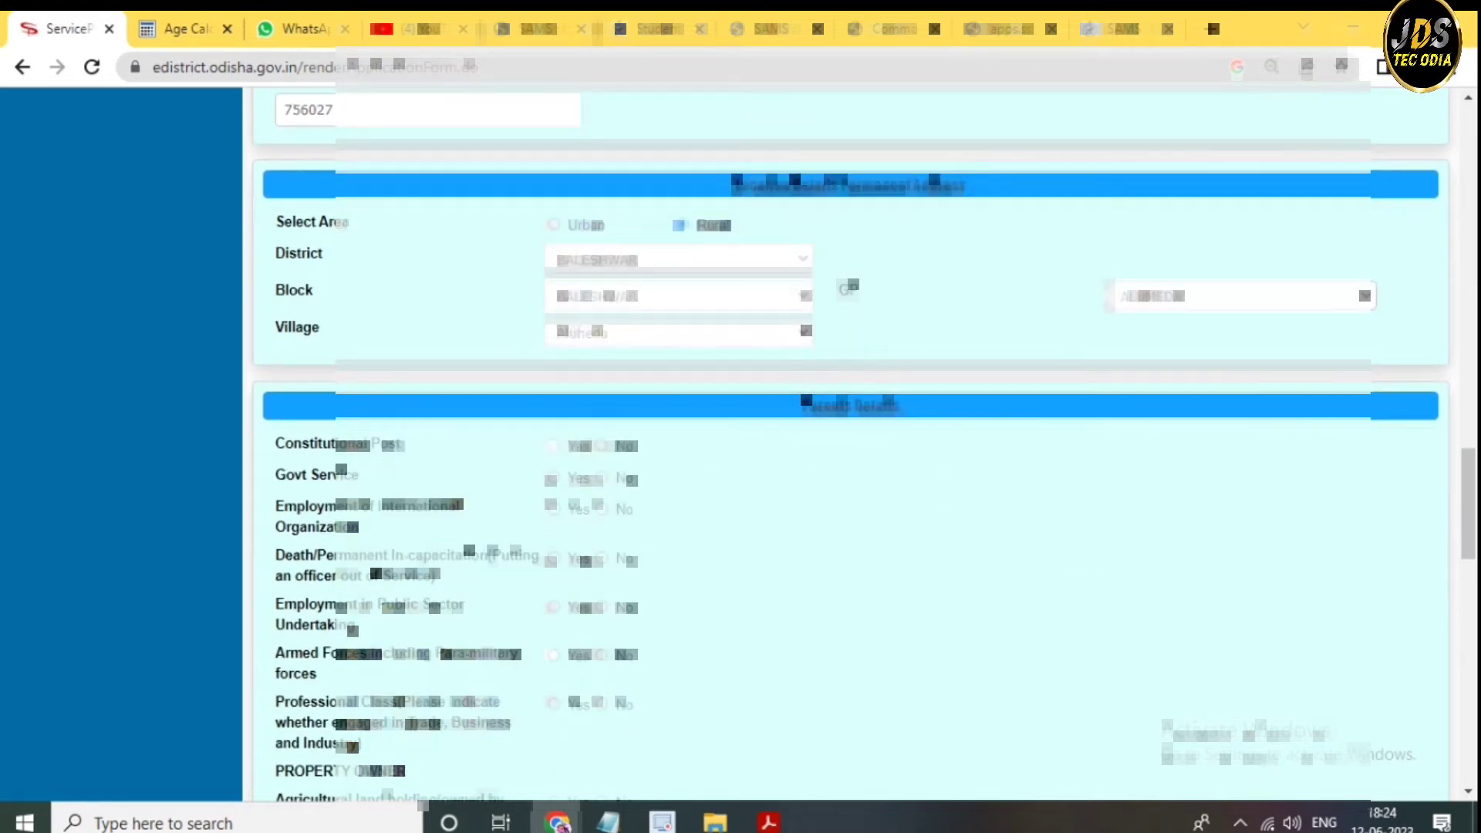
scroll(848, 439, "down", 2)
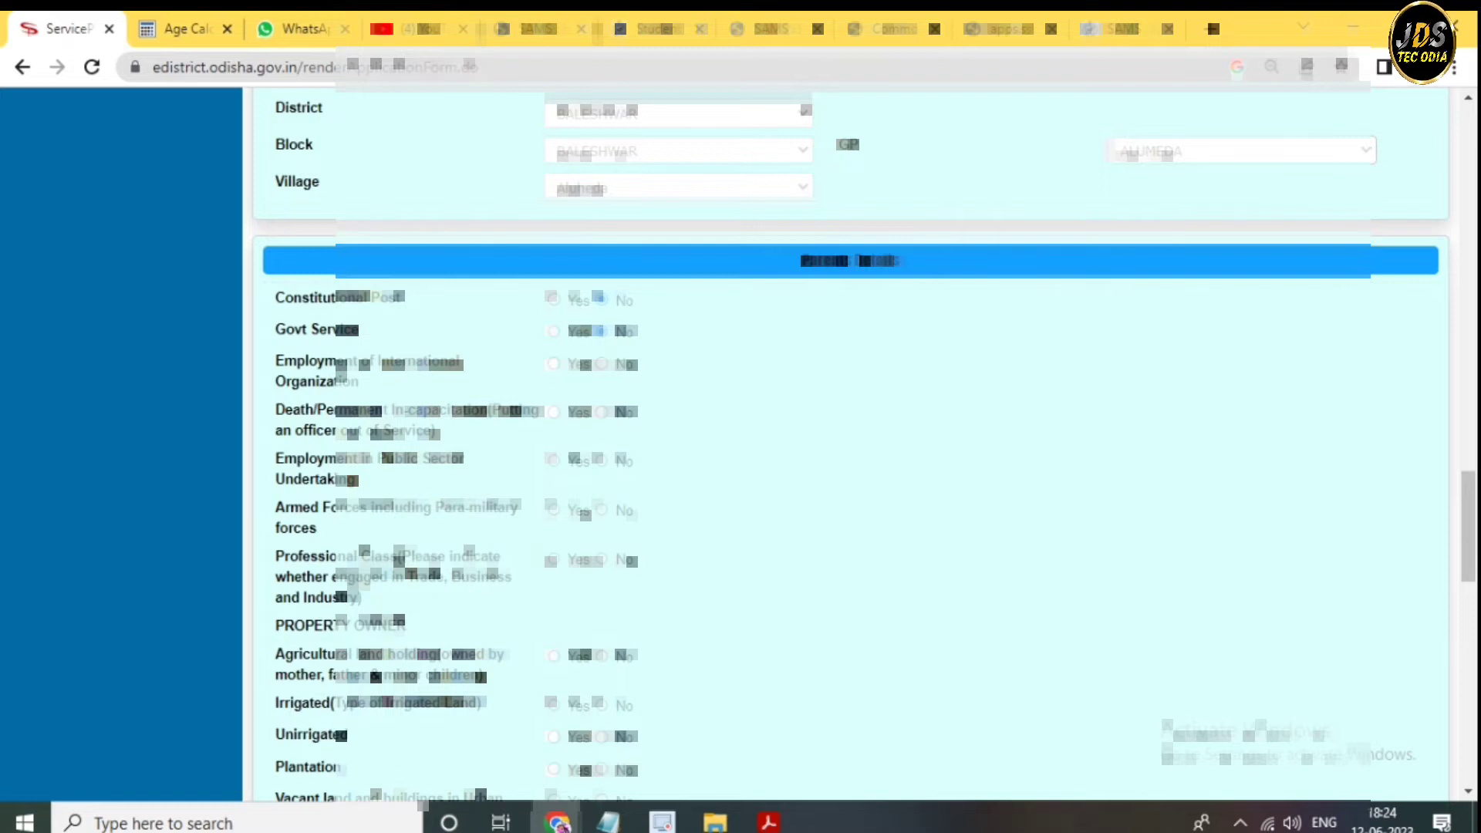
- Answer No to every Parents Details question, from international employment through Income/Wealth
left_click(600, 363)
left_click(601, 411)
left_click(601, 460)
scroll(849, 440, "down", 2)
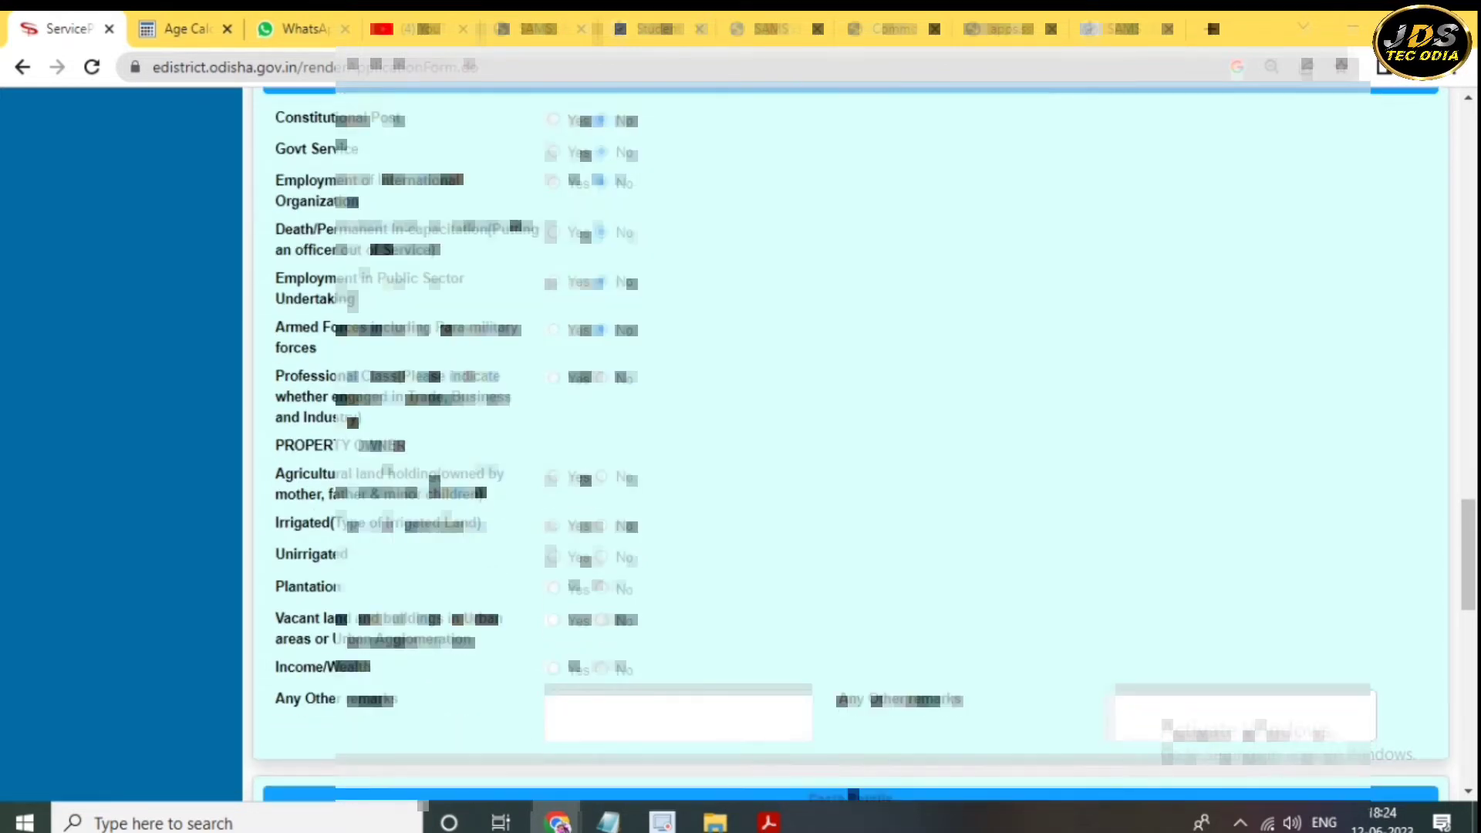
left_click(600, 377)
left_click(601, 477)
left_click(600, 525)
left_click(601, 557)
left_click(601, 589)
left_click(601, 620)
left_click(601, 667)
- Select the applicant's caste in the Caste dropdown
scroll(849, 440, "down", 5)
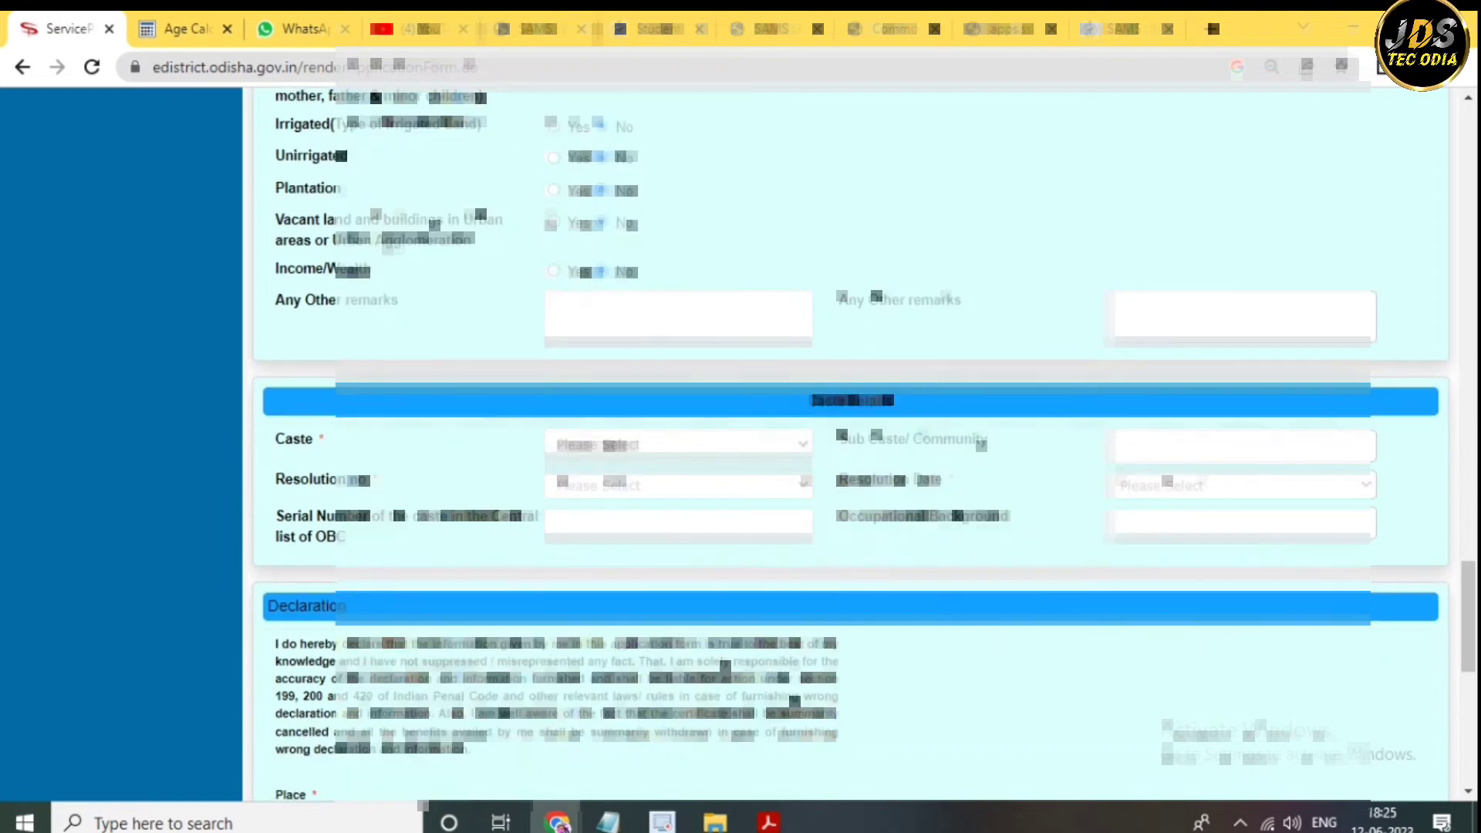
left_click(678, 445)
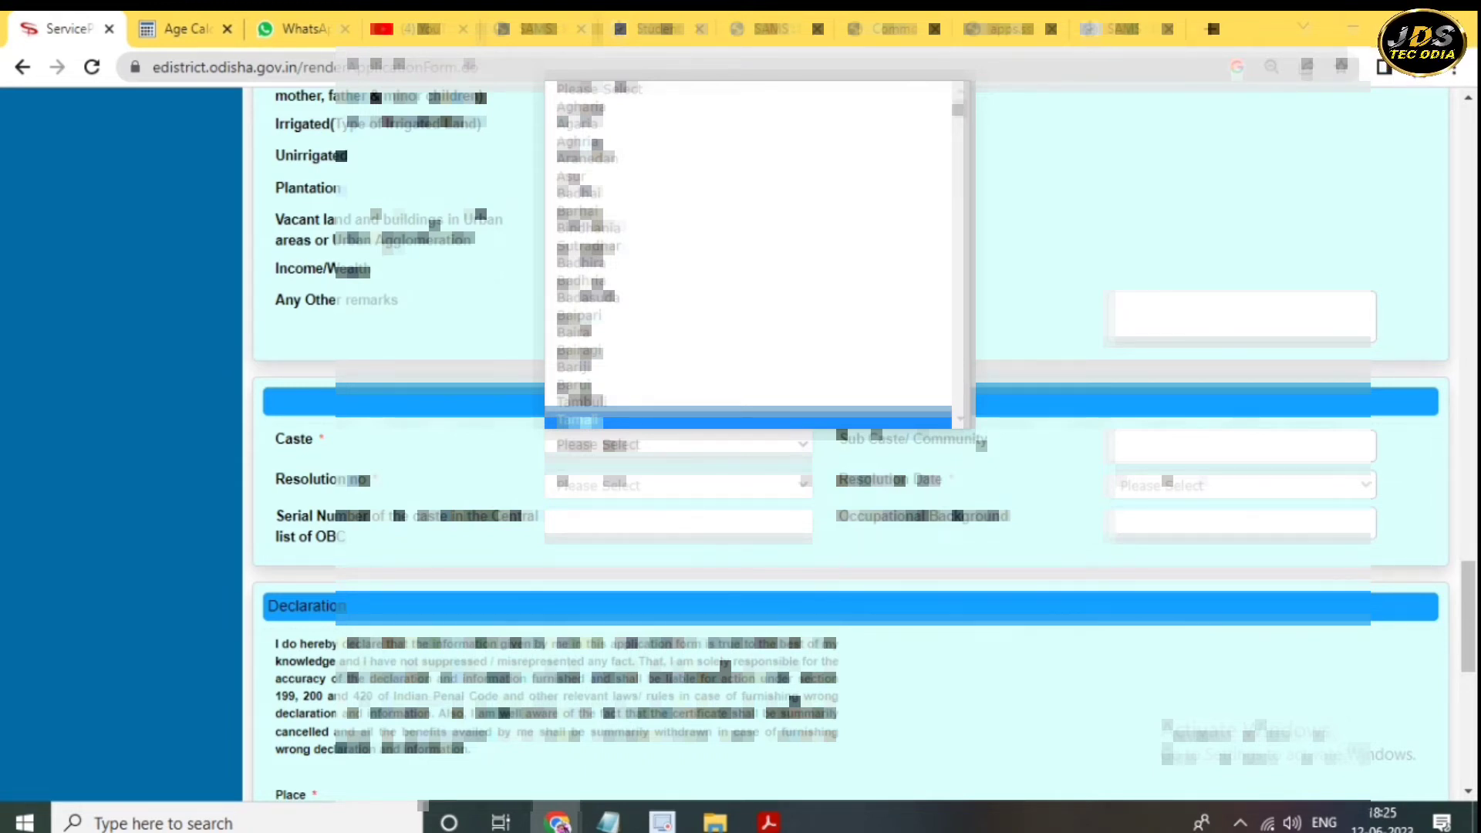
key("t")
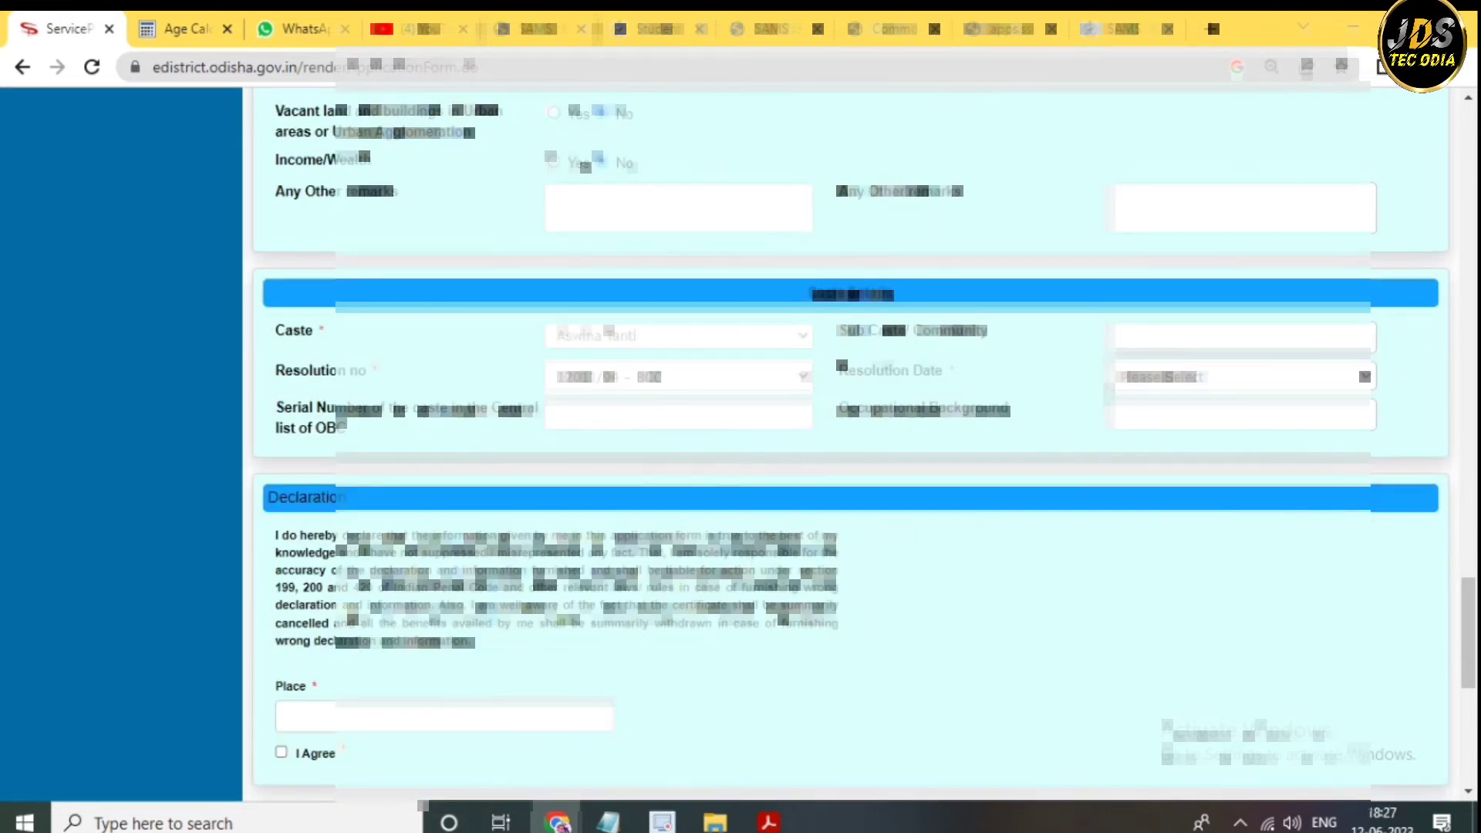
- Pick the caste resolution date from the date chooser
left_click(1243, 377)
left_click(1204, 415)
scroll(848, 447, "down", 2)
scroll(849, 447, "down", 2)
- Enter SARTHA as declaration place, tick I Agree and type the verification characters
left_click(444, 427)
type("sartha")
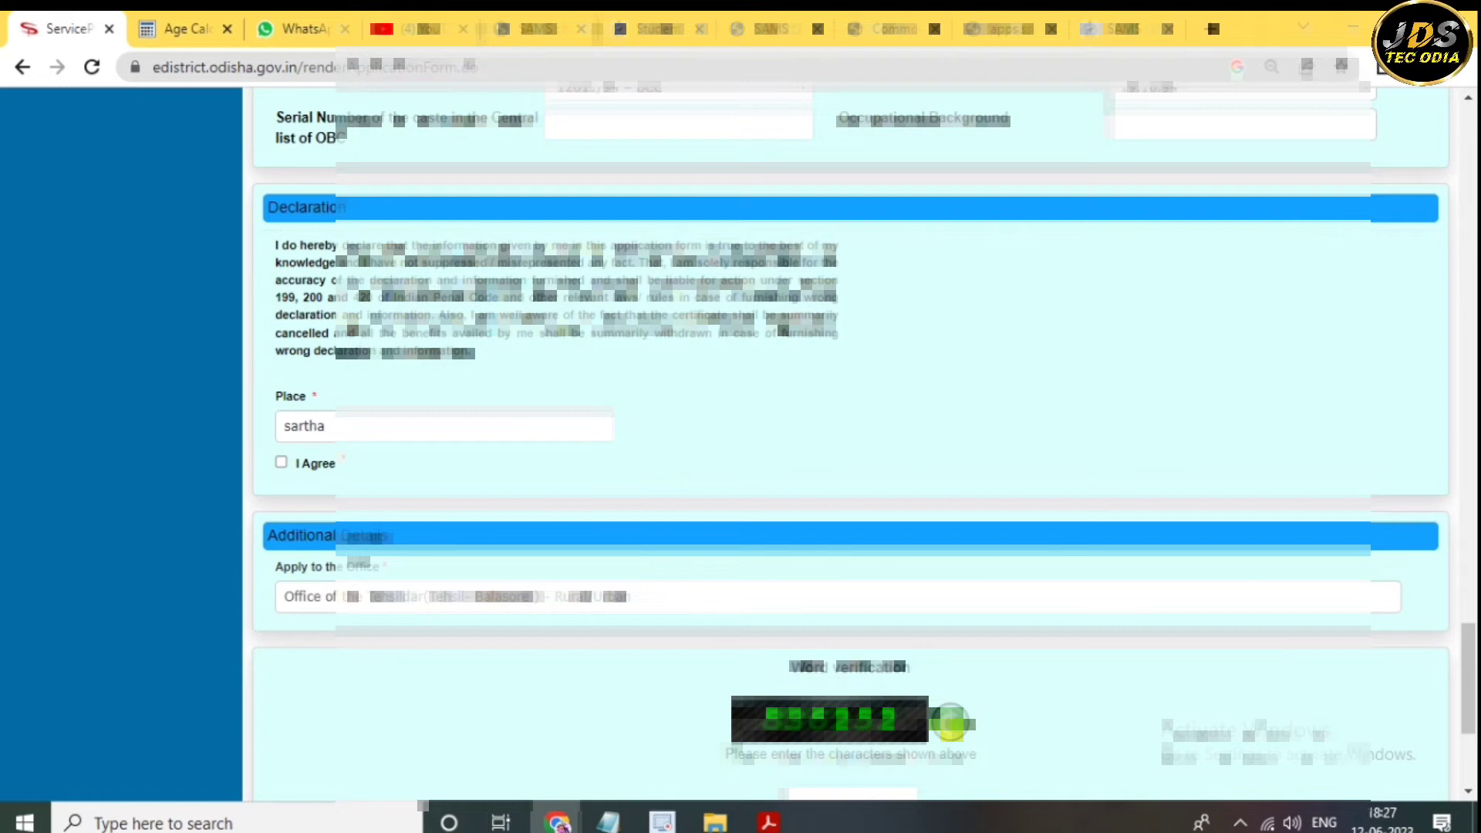
left_click(281, 463)
scroll(848, 448, "down", 3)
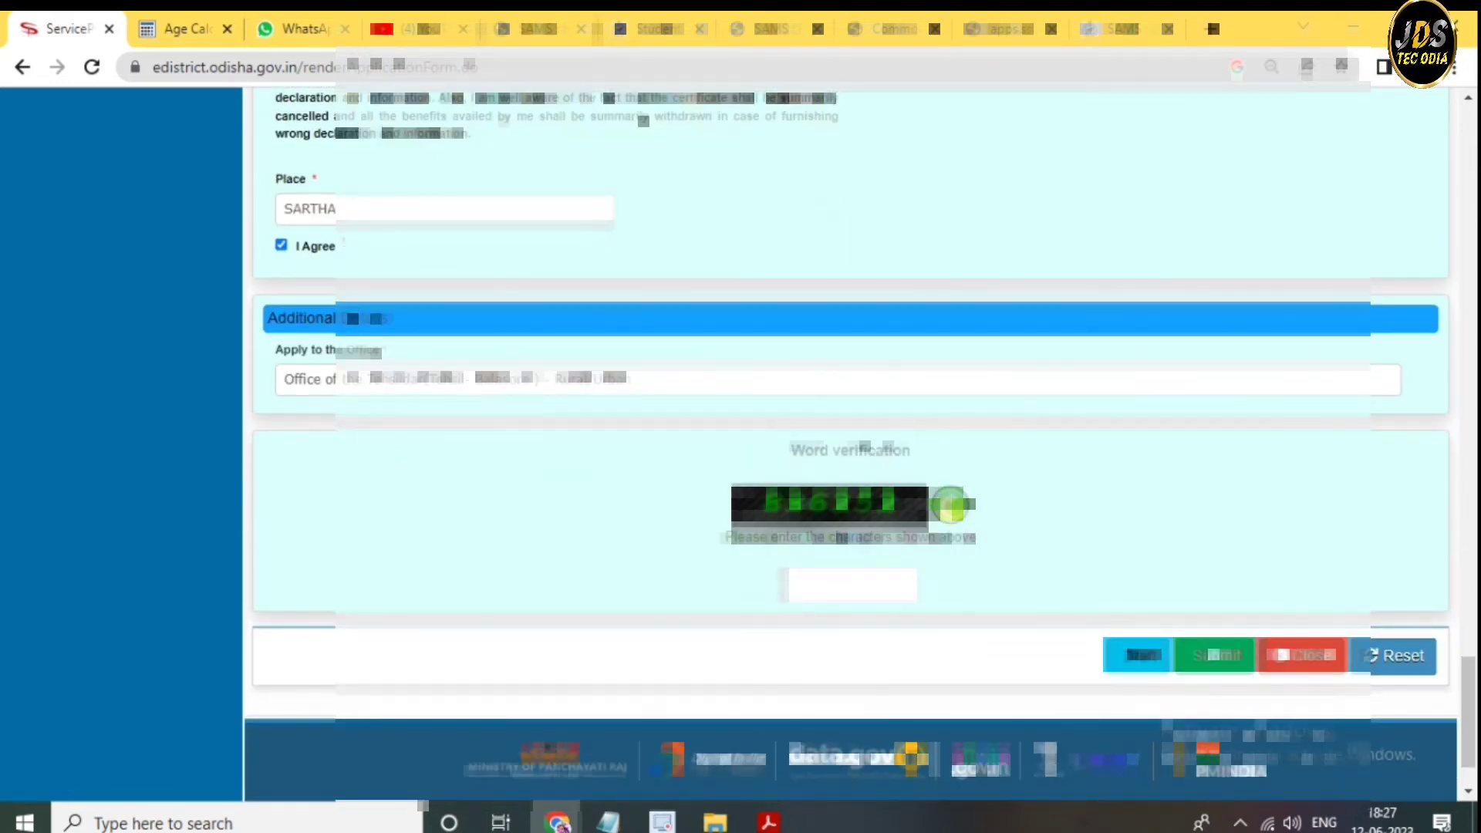
type("316151")
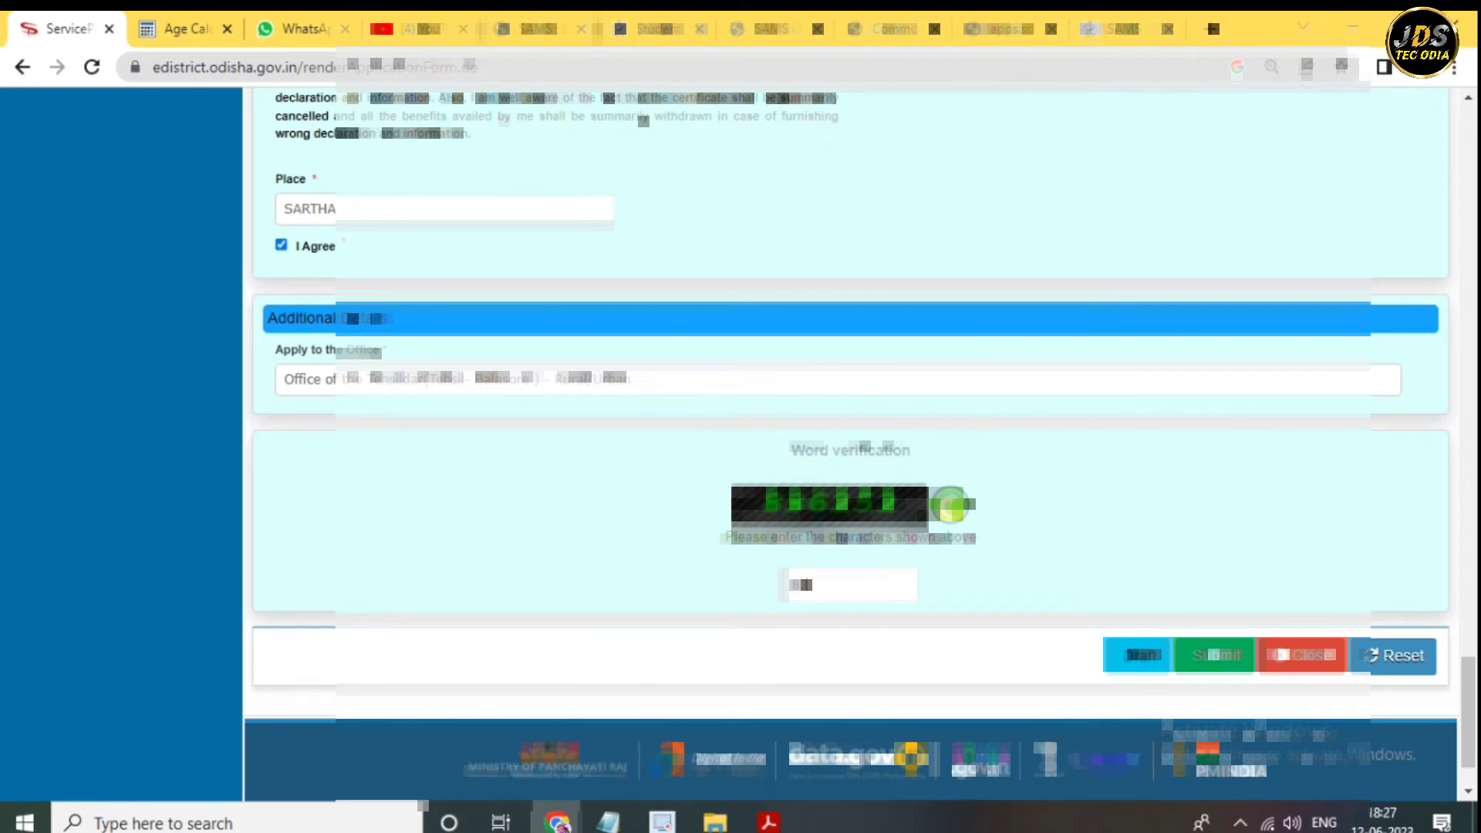
scroll(849, 447, "down", 1)
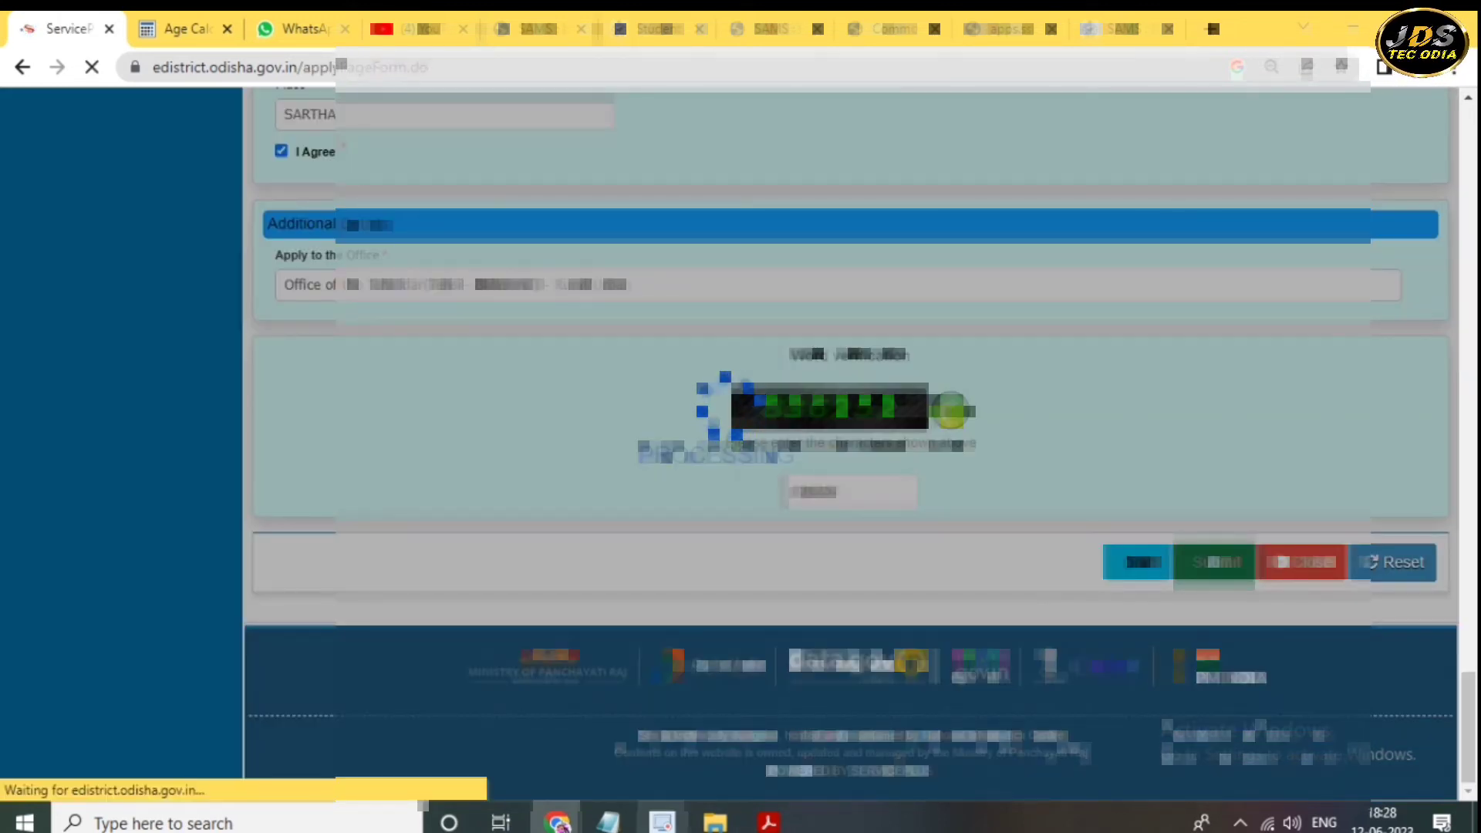
- Scroll up and down through the draft application preview to review it
scroll(848, 448, "down", 14)
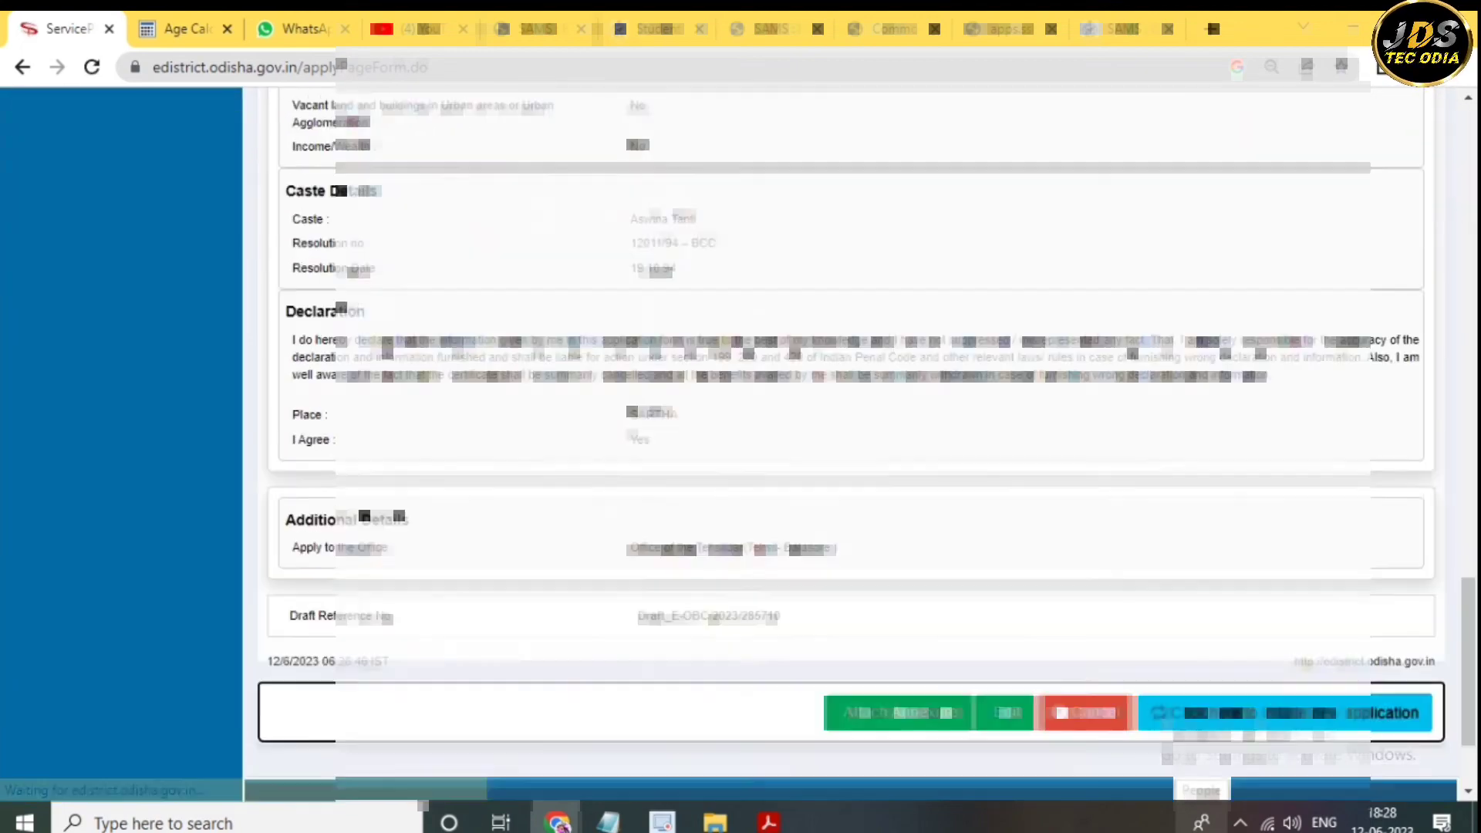
scroll(848, 447, "up", 5)
scroll(848, 447, "up", 15)
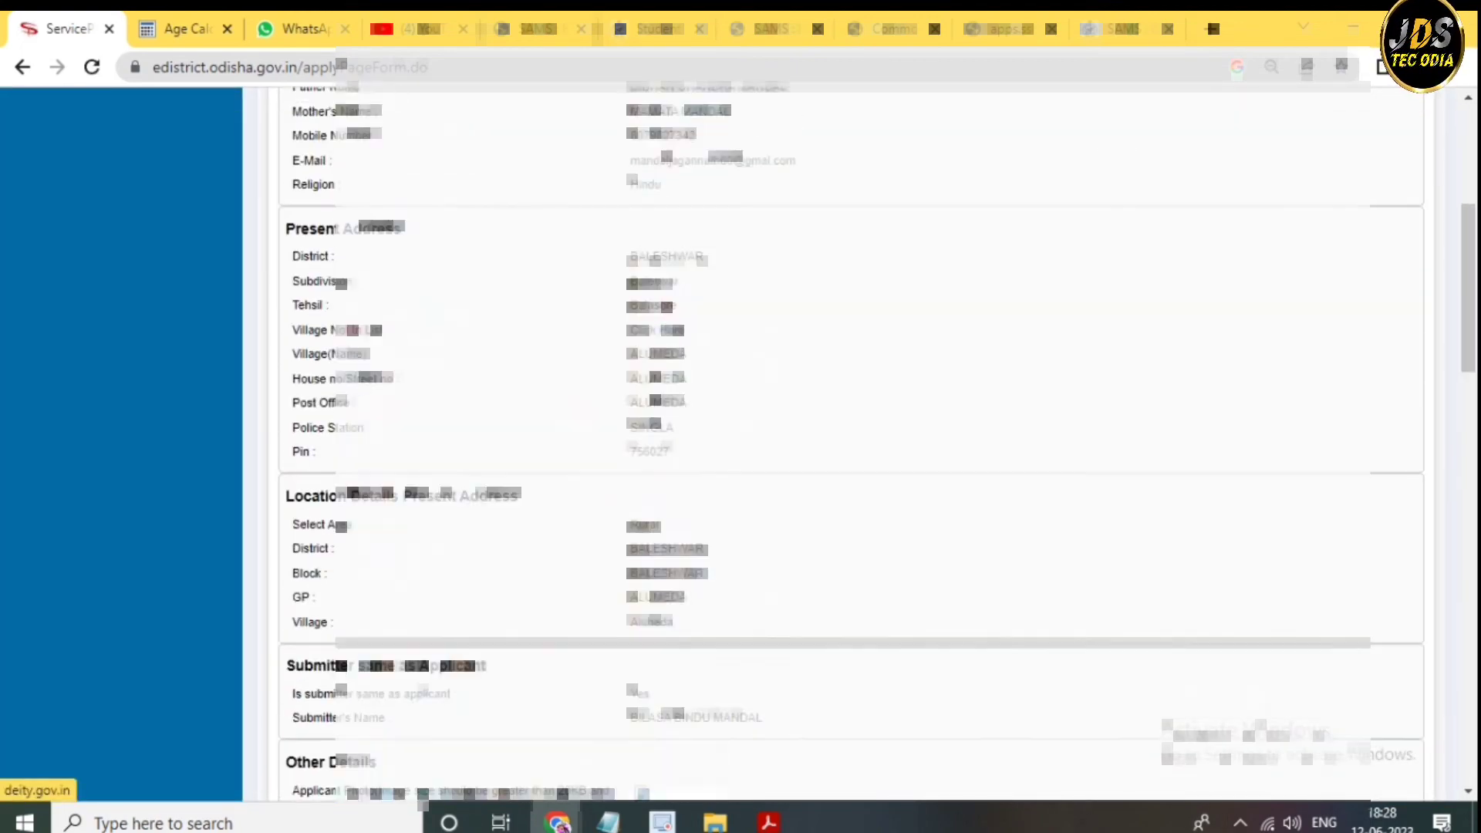
scroll(849, 447, "down", 15)
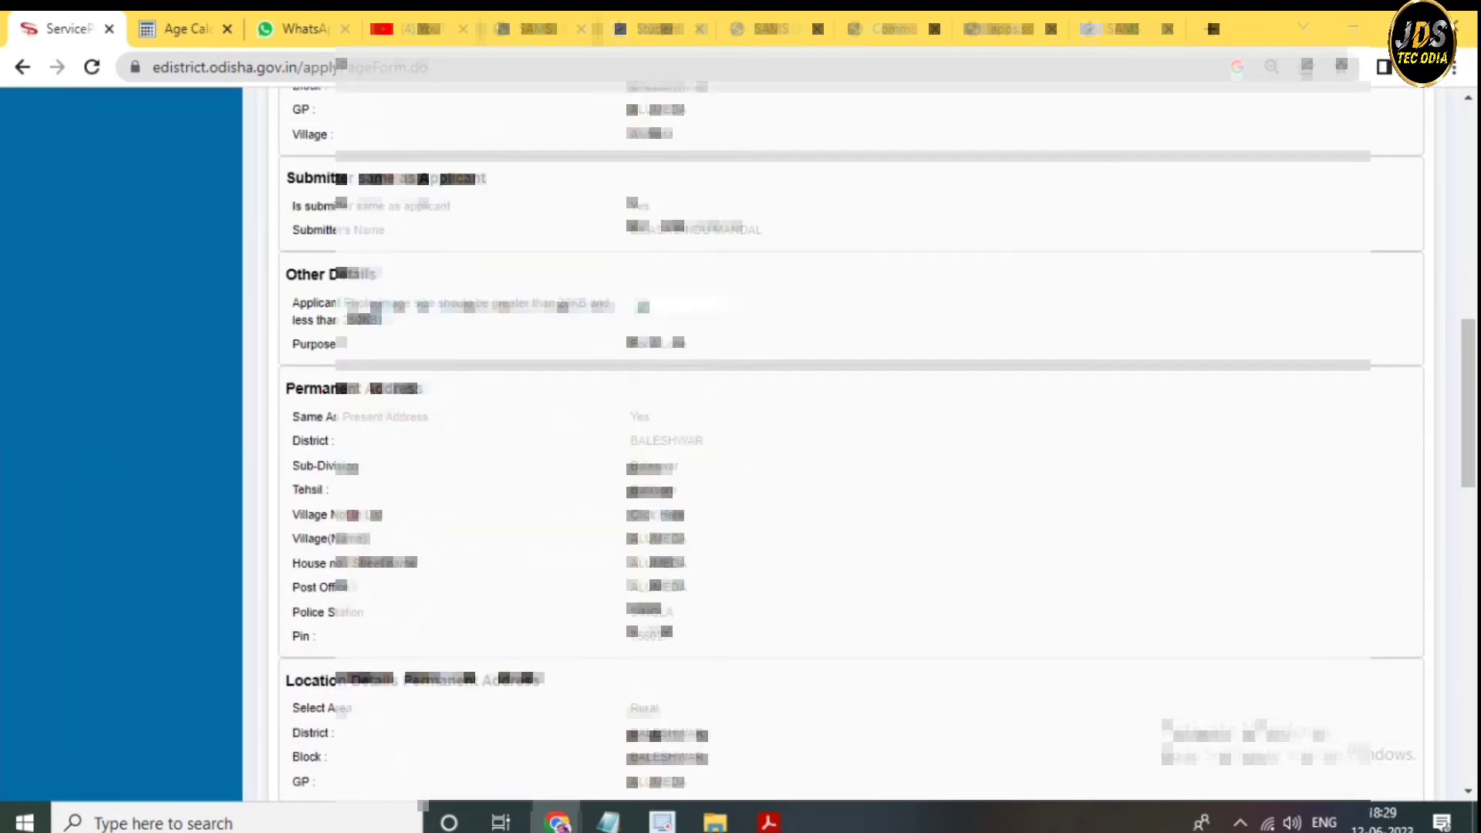
scroll(848, 447, "down", 6)
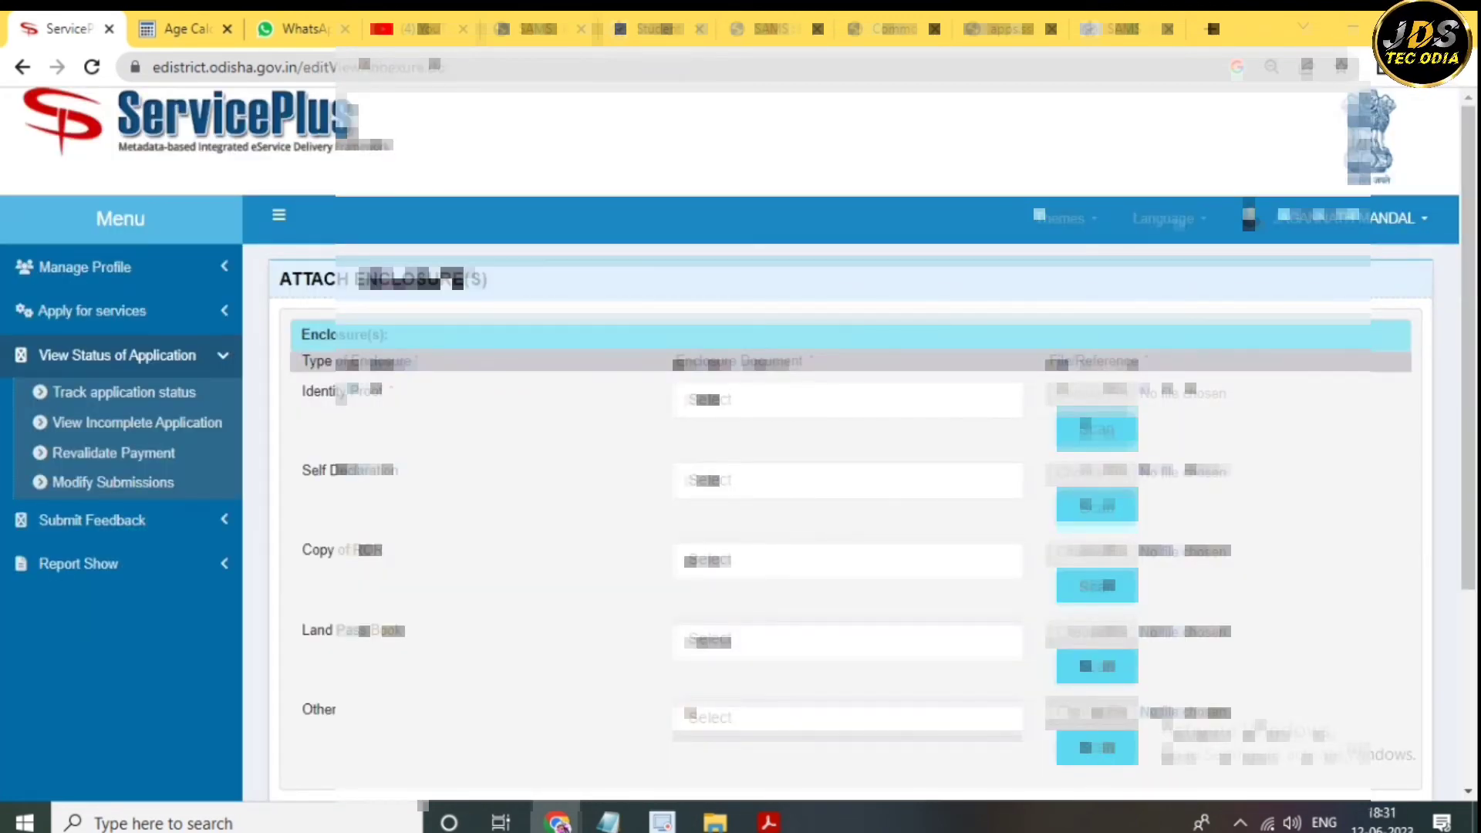
- Attach the Aadhaar PDF as the Identity Proof enclosure
left_click(848, 399)
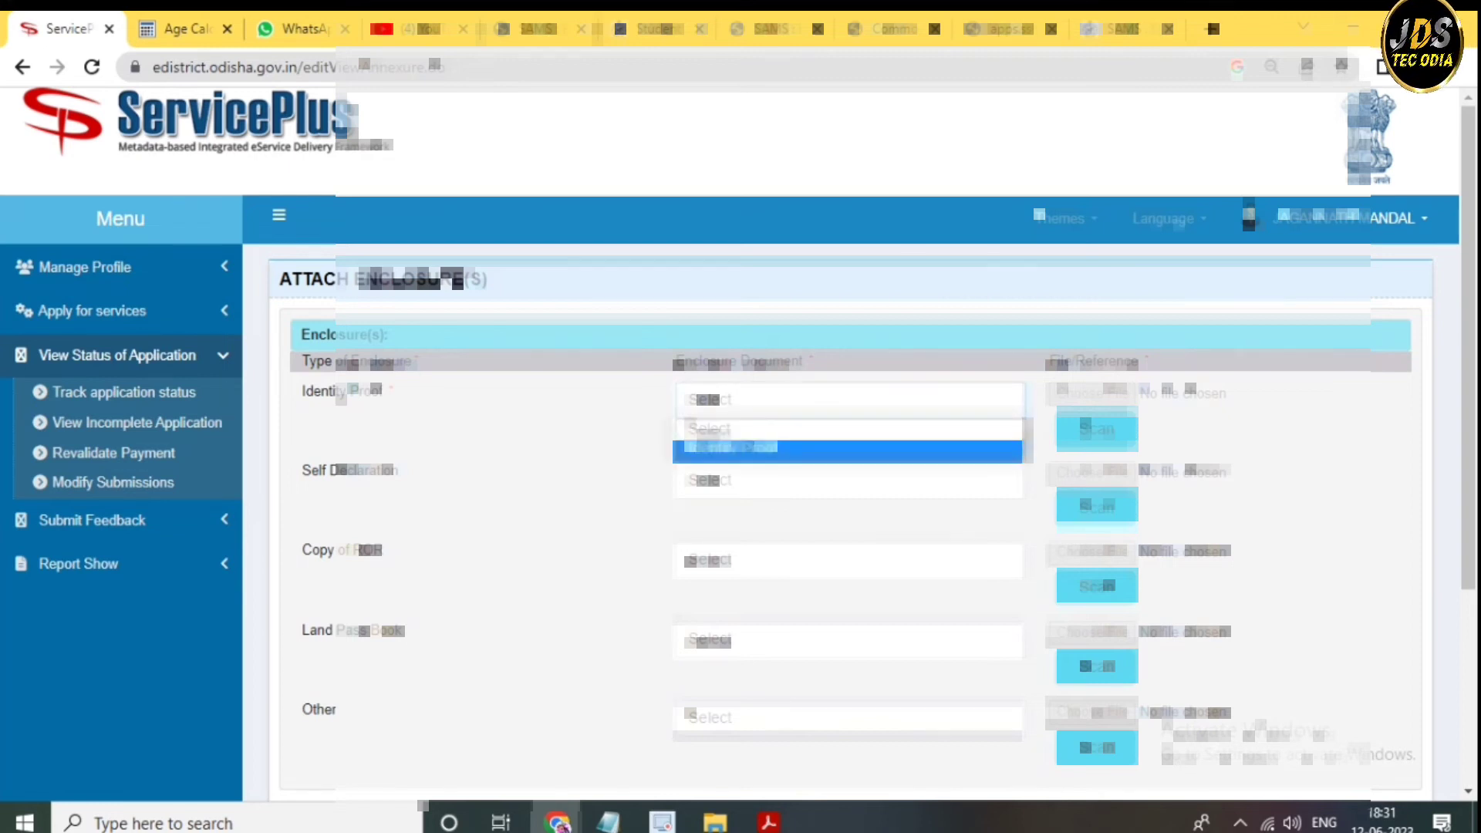
left_click(849, 399)
left_click(849, 400)
left_click(771, 448)
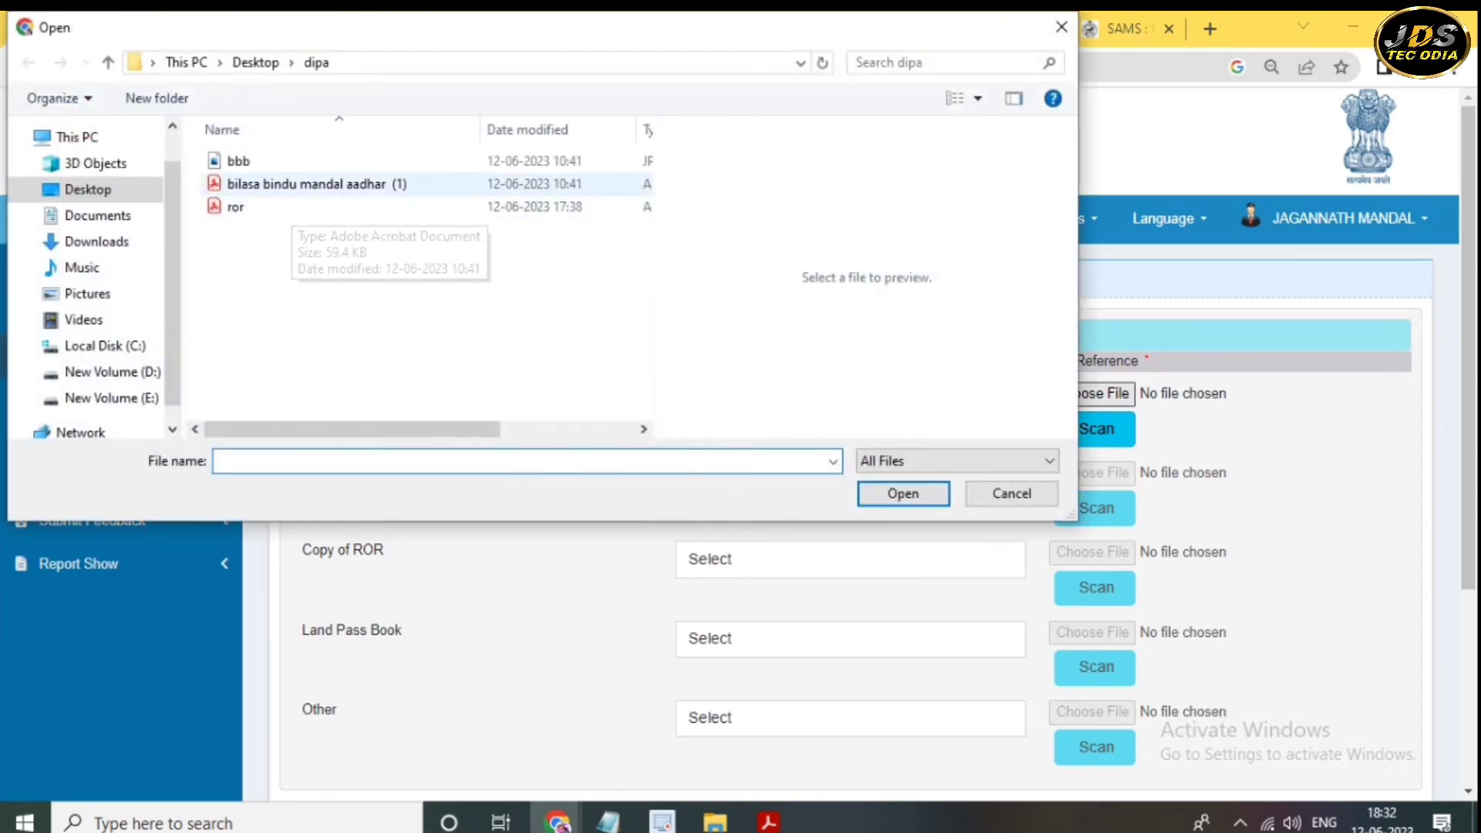
double_click(316, 183)
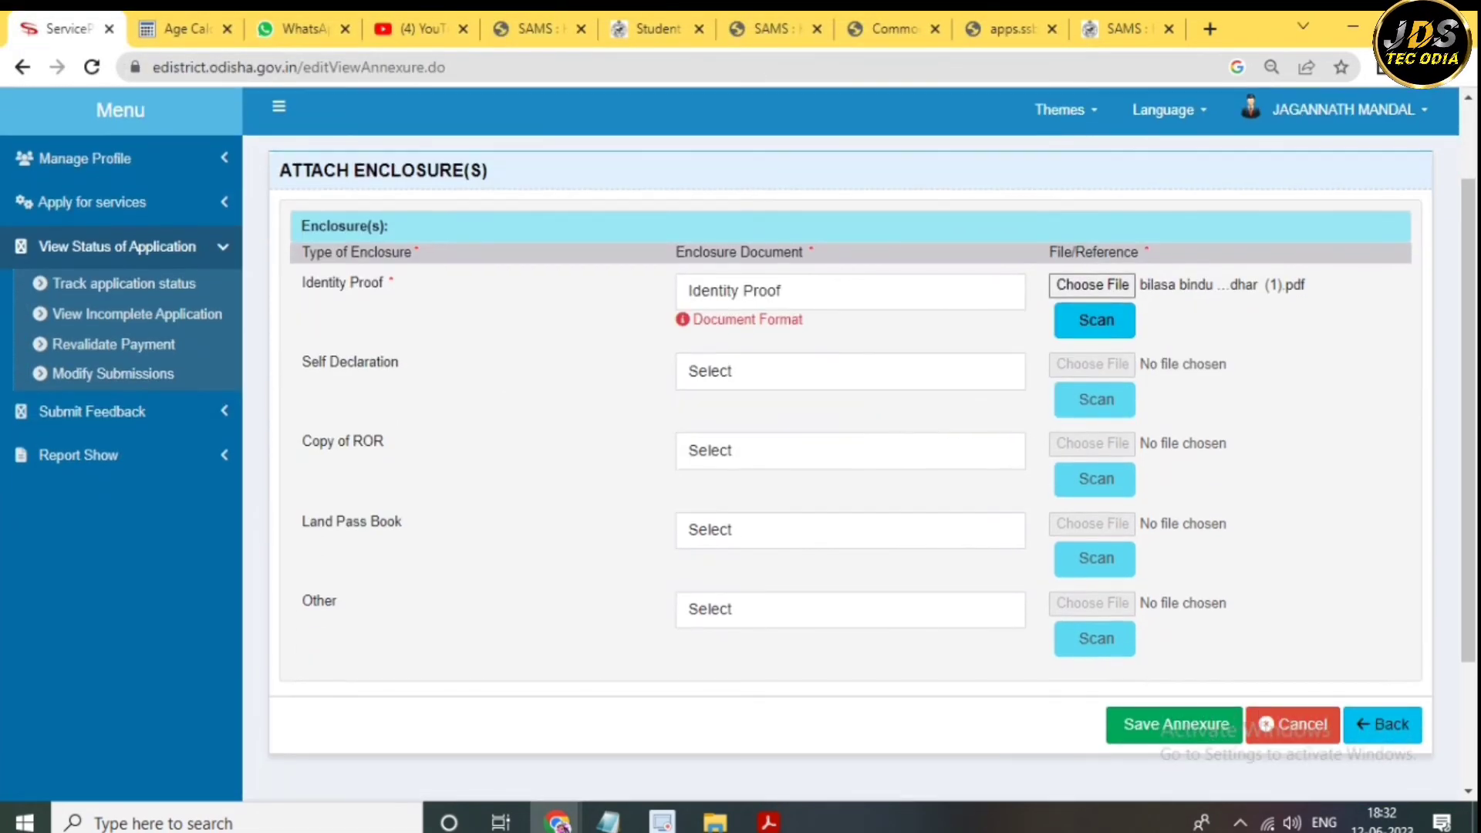
- Attach the ror file as Copy of ROR and save the annexures
left_click(849, 451)
left_click(733, 500)
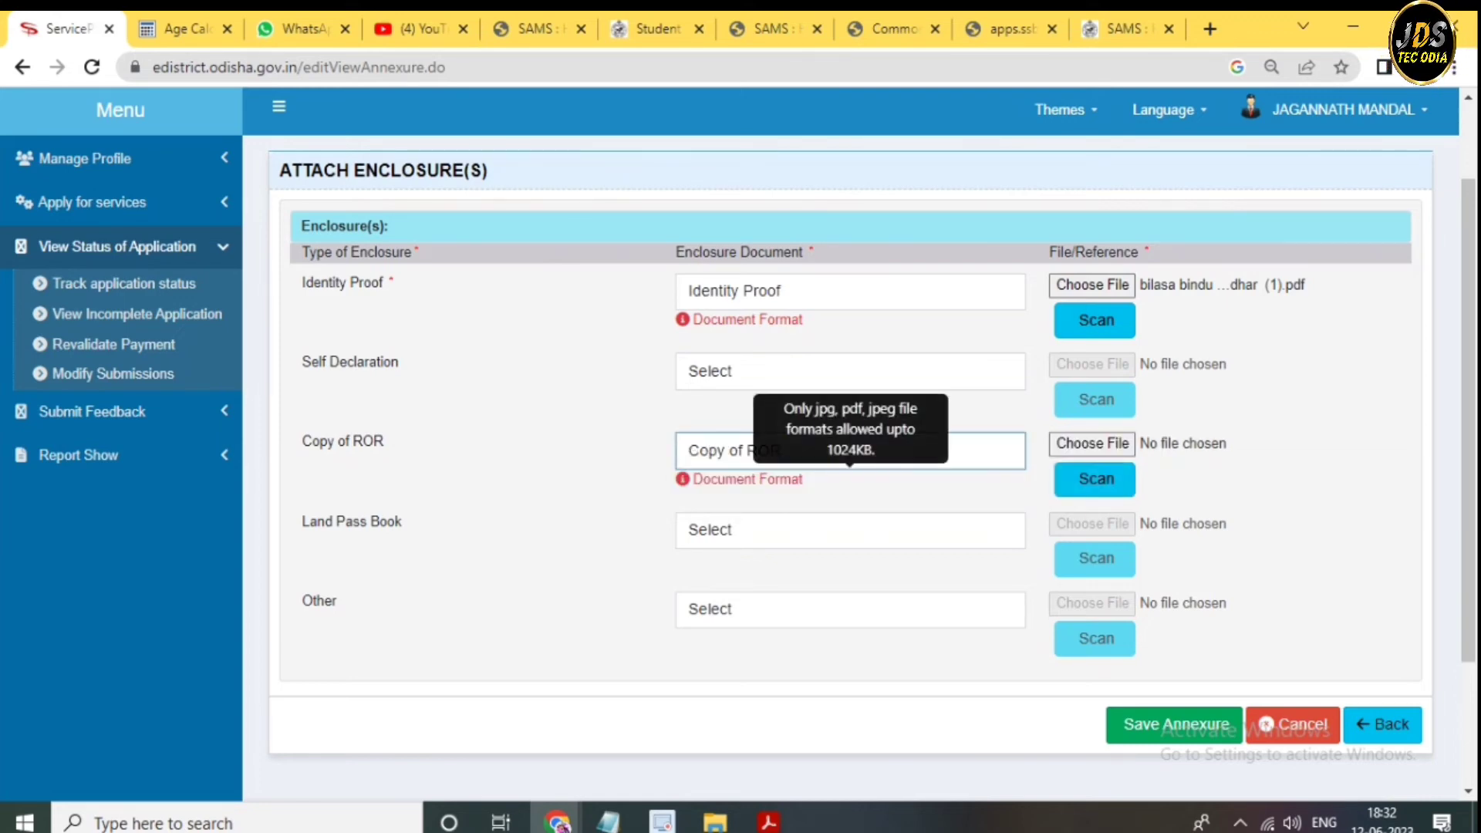
left_click(1092, 443)
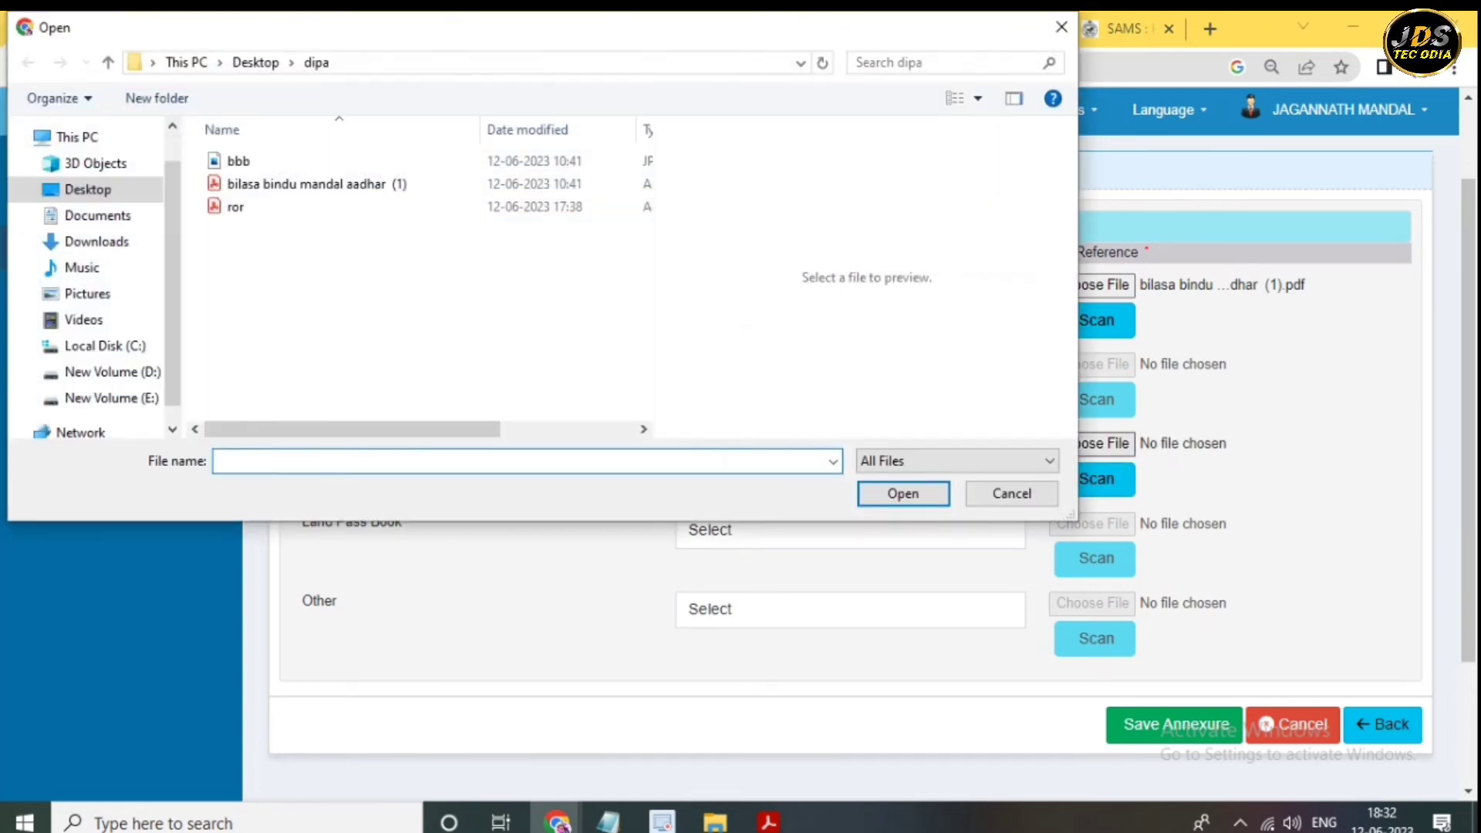
left_click(235, 207)
left_click(903, 494)
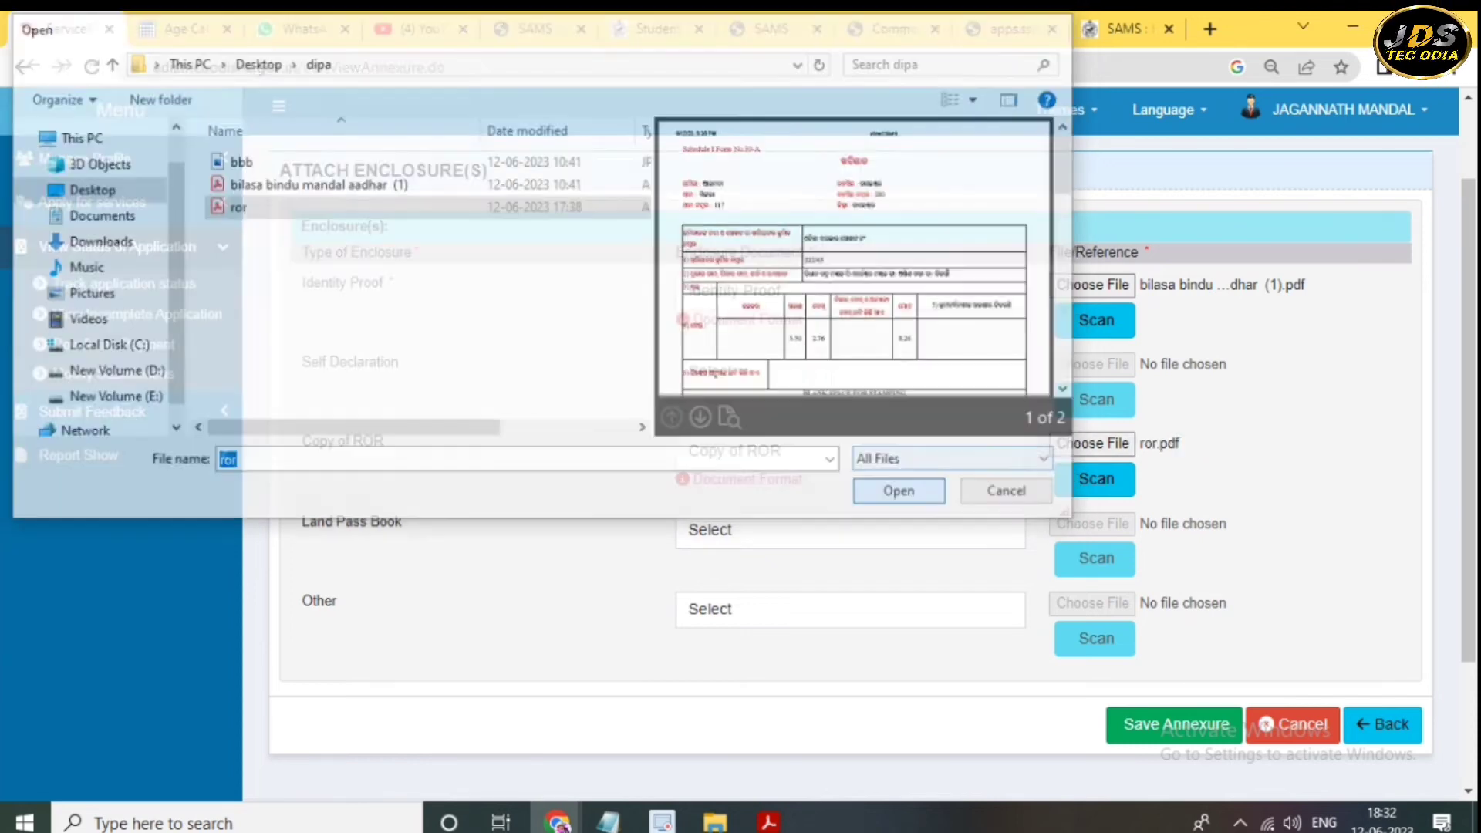
scroll(849, 478, "down", 1)
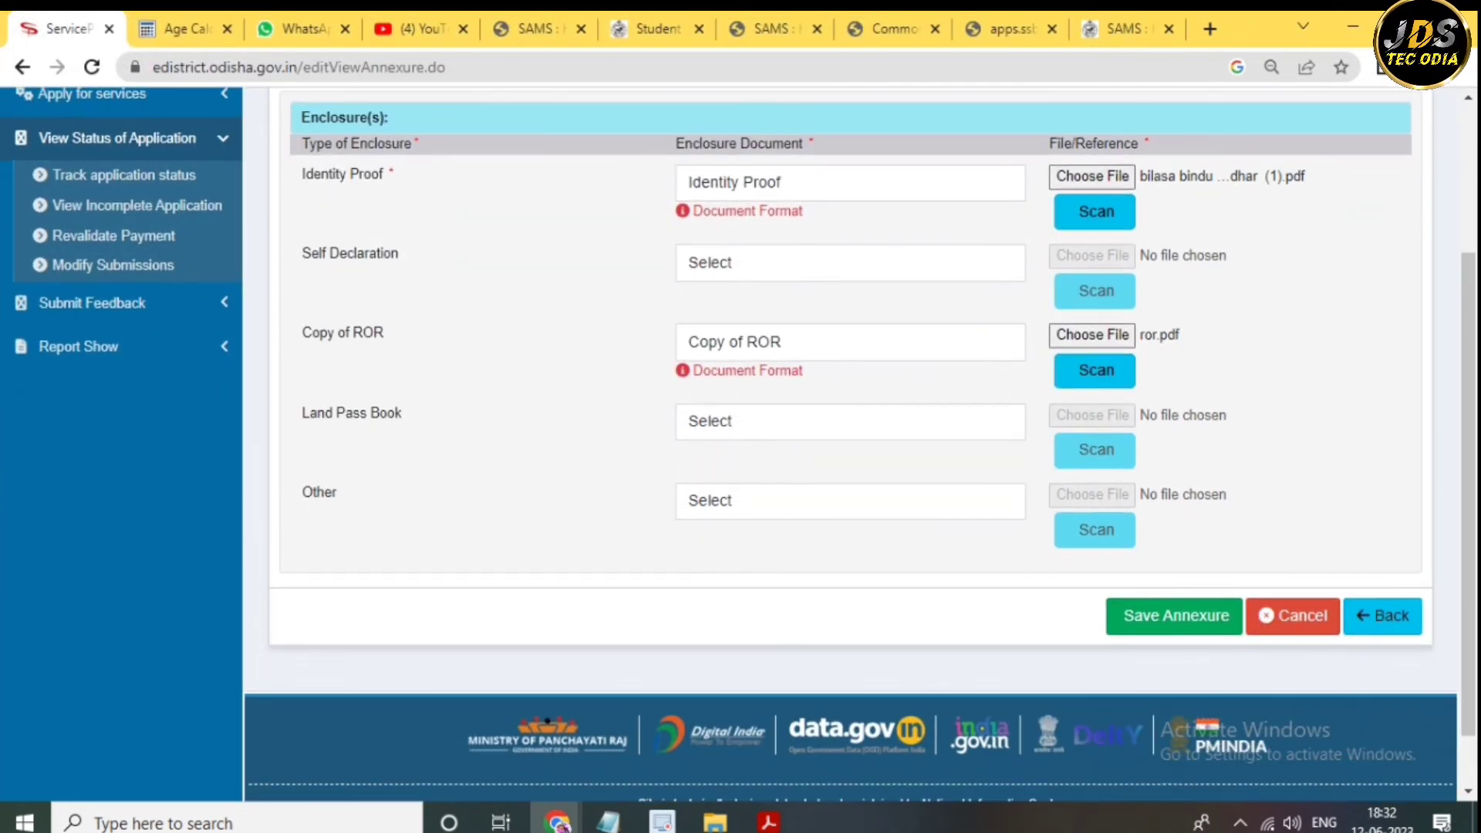
scroll(848, 447, "down", 1)
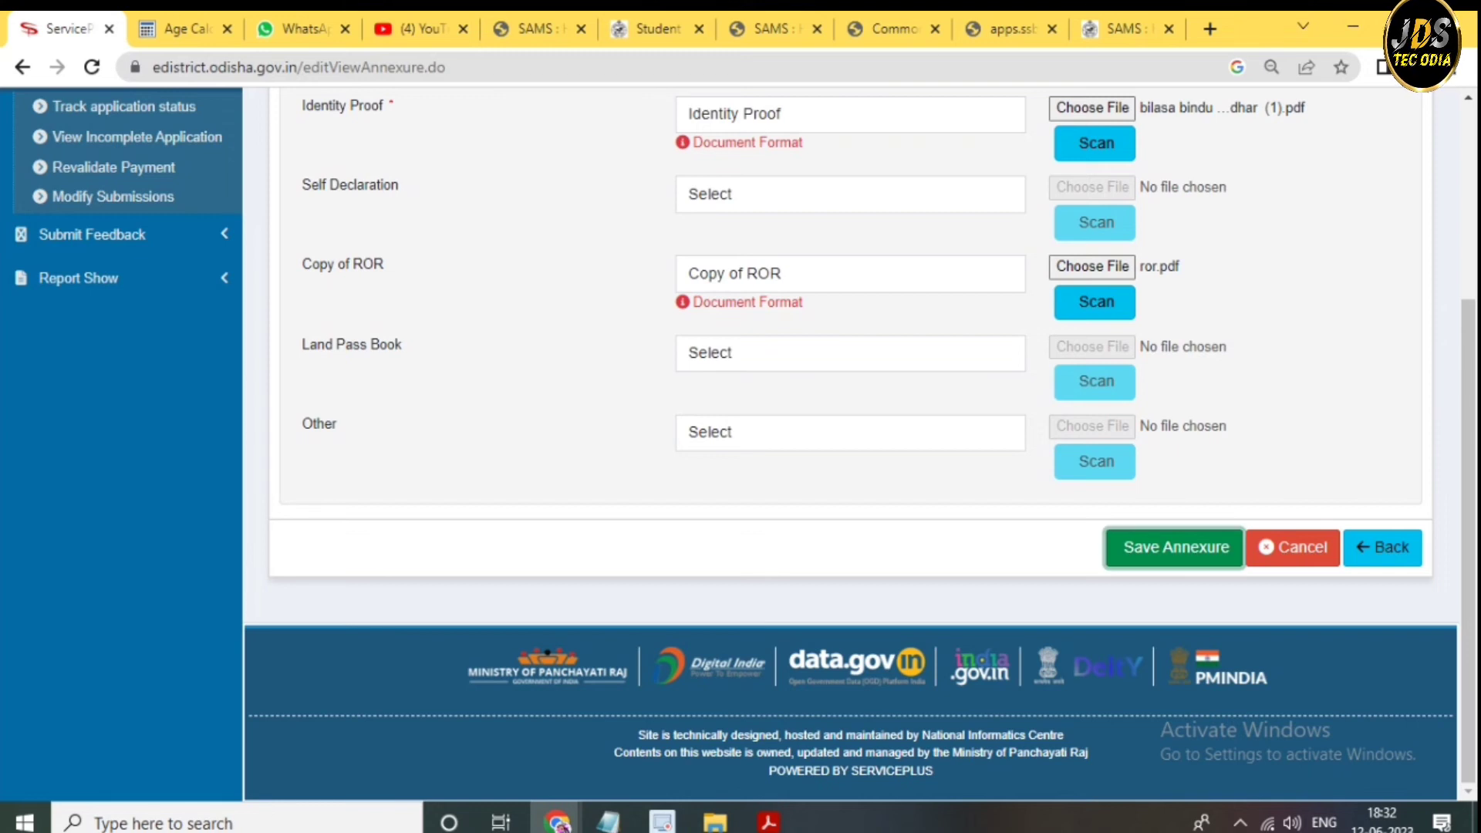
key("Return")
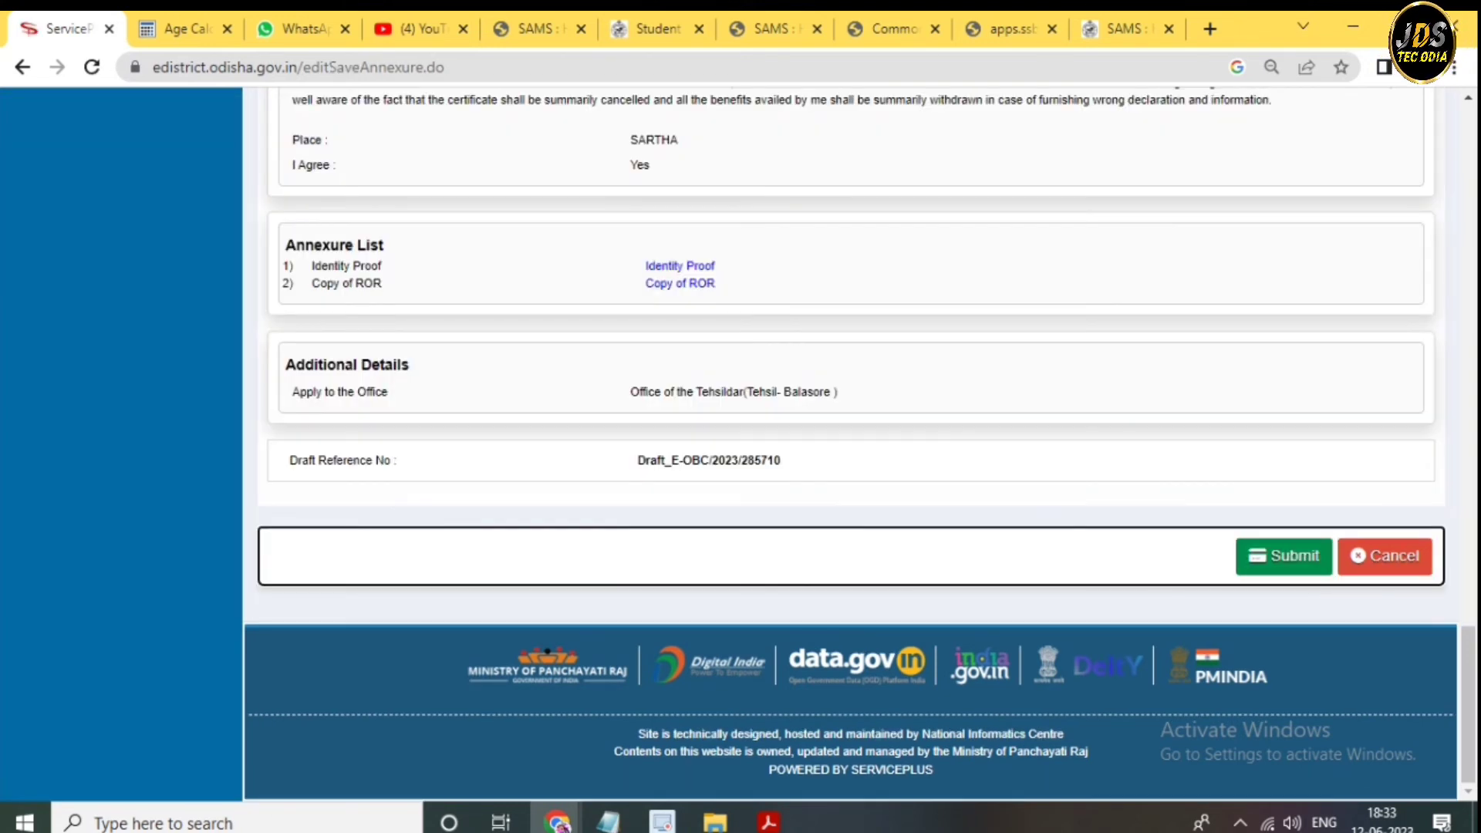
- Submit the final OBC application and review its acknowledgement, due 05/07/2023
key("Return")
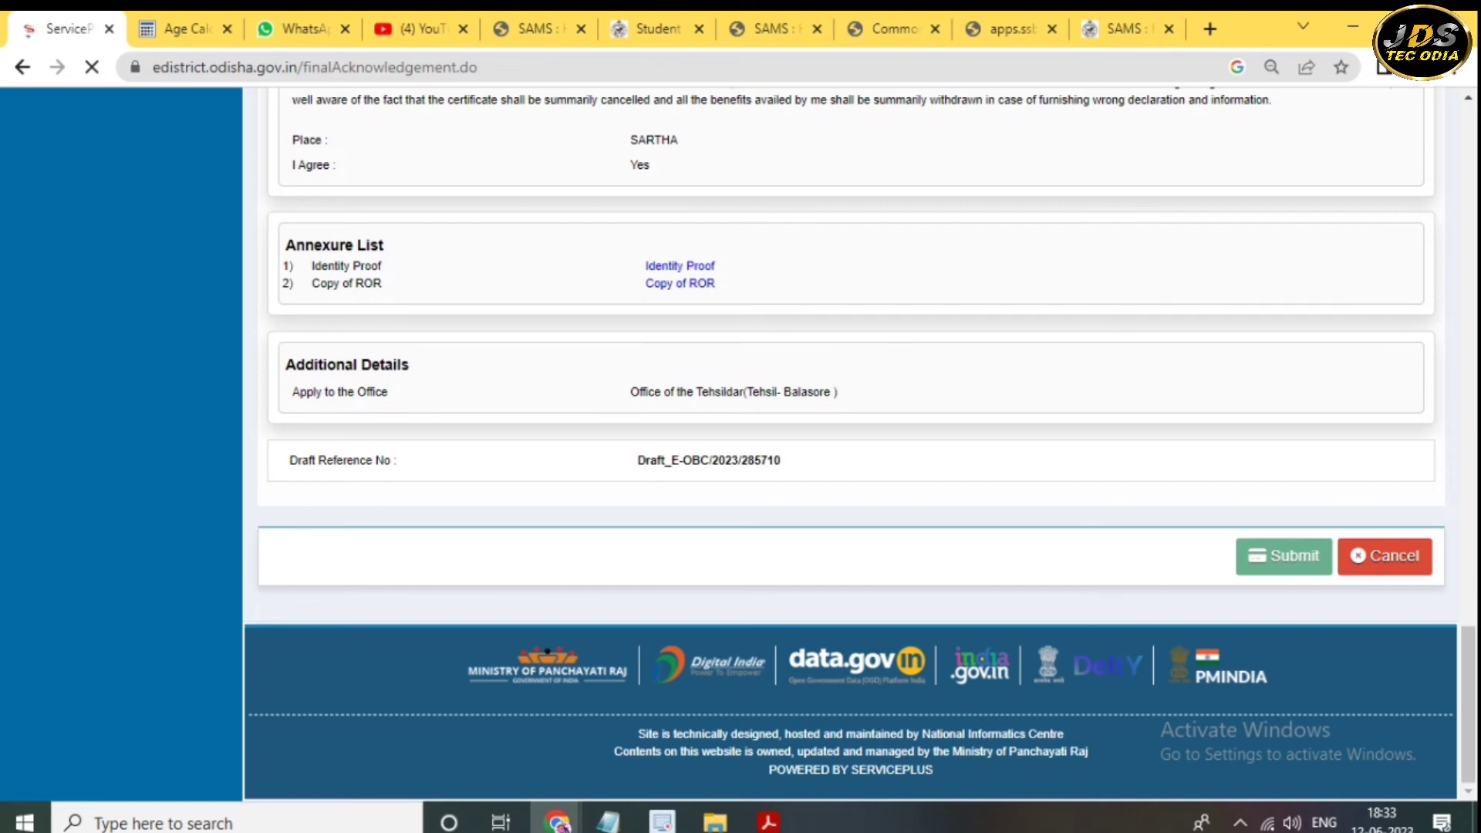
scroll(848, 447, "down", 1)
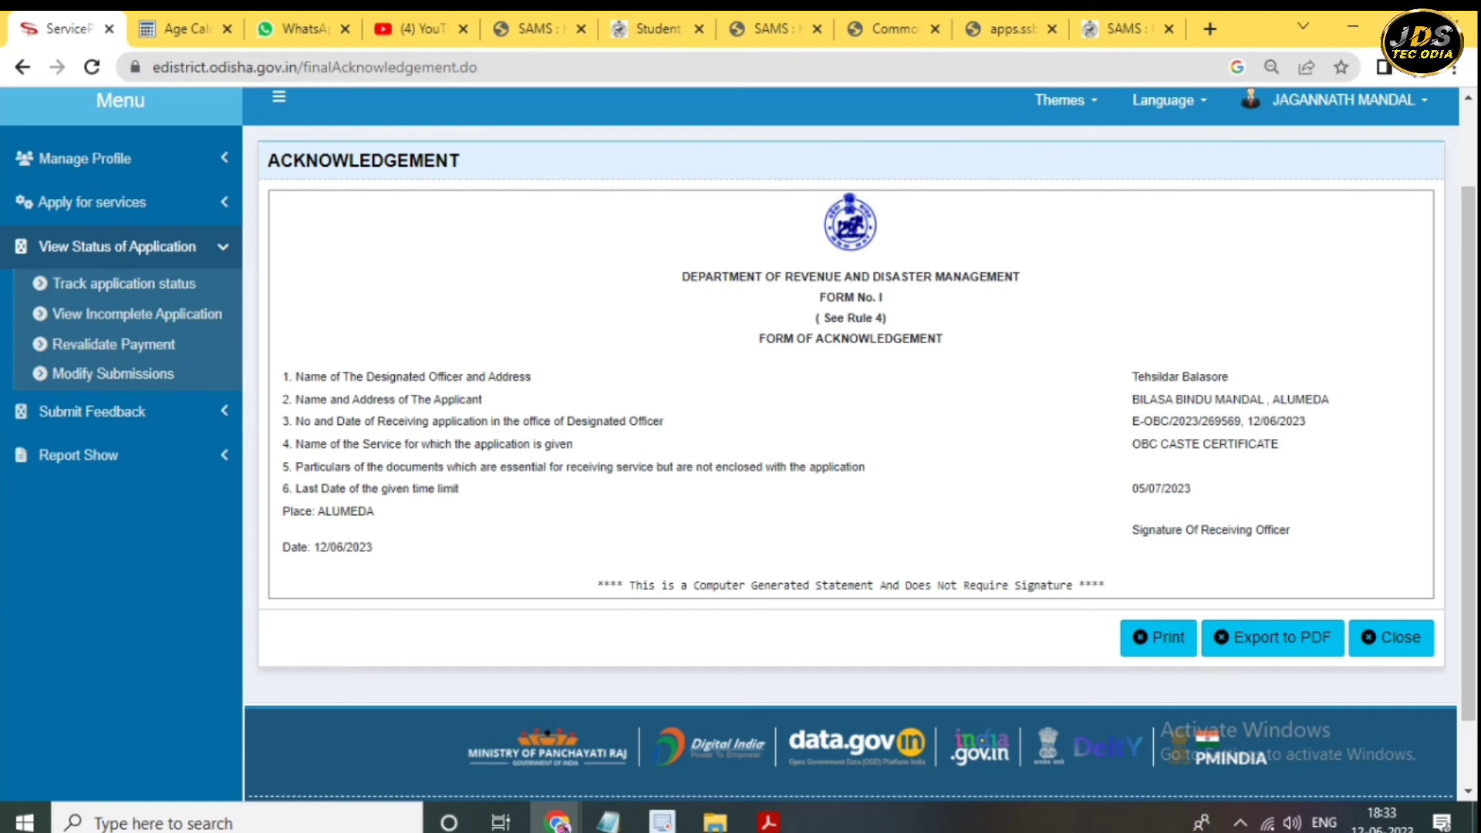
- Copy the new application reference number and go to Track application status
left_click_drag(1242, 421, 1132, 421)
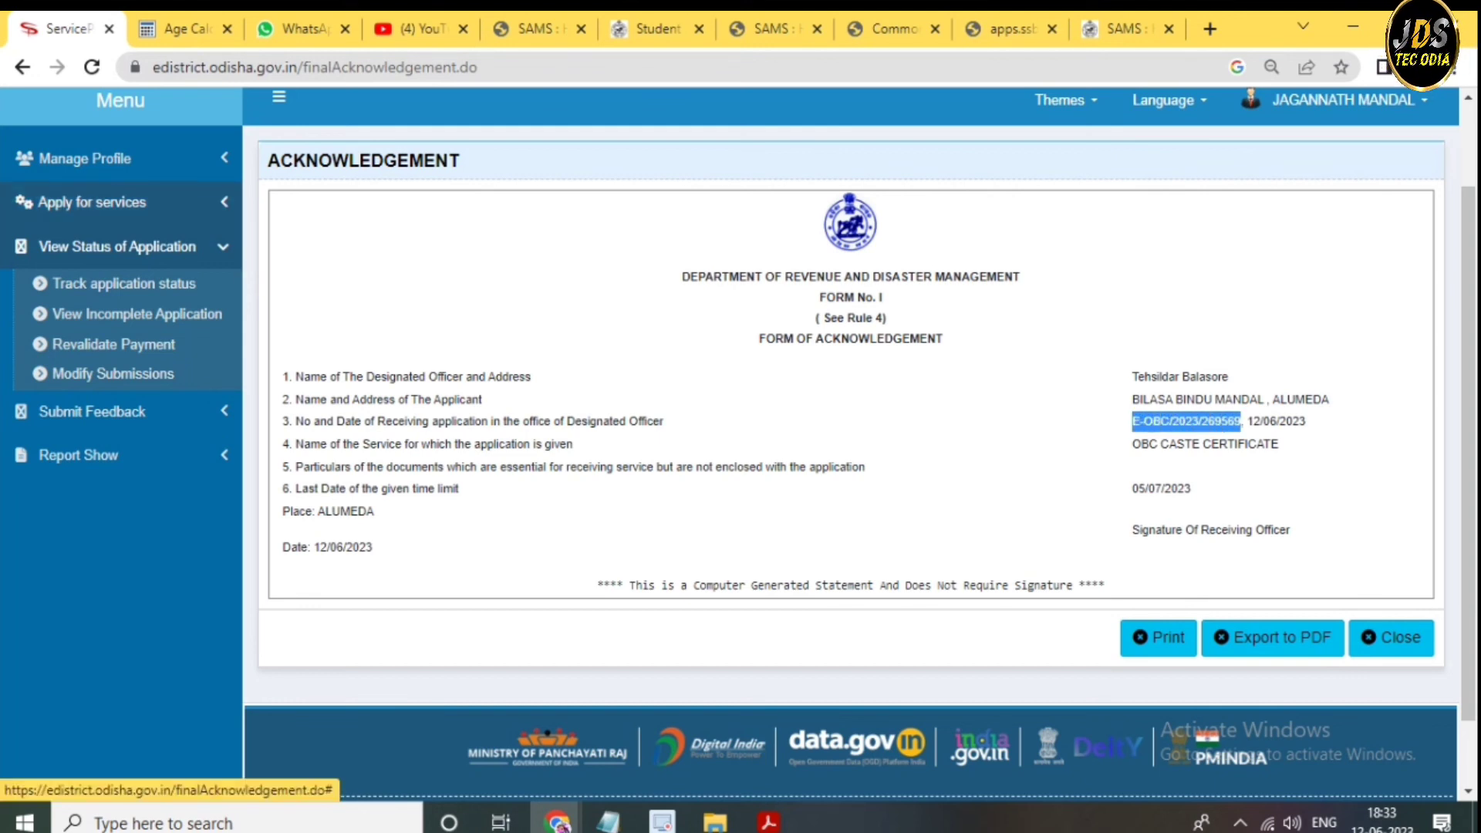
left_click(117, 246)
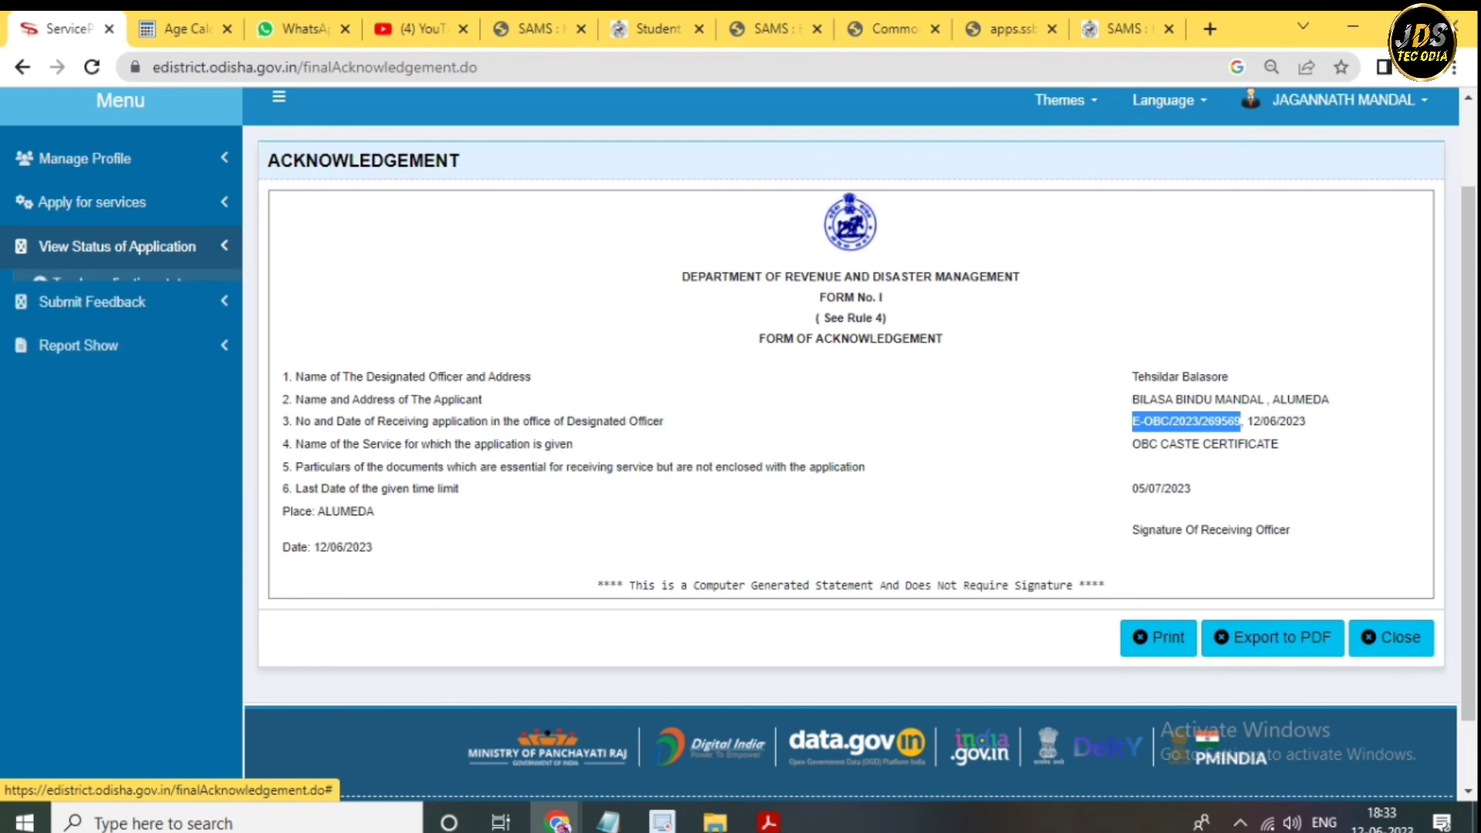
left_click(117, 246)
left_click(123, 283)
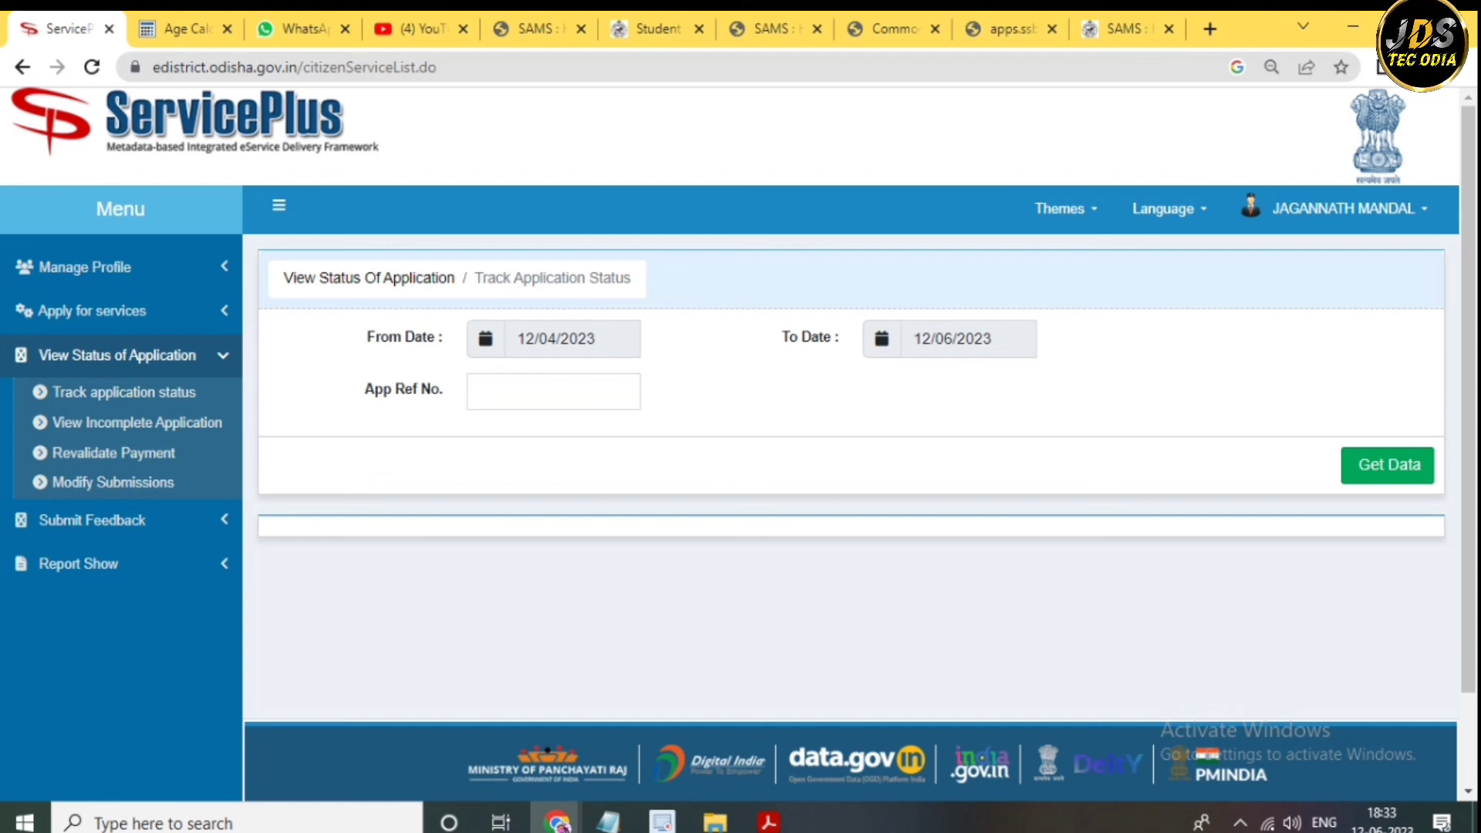
- Paste the reference number into App Ref No. and check the status shows Initiated
left_click(553, 391)
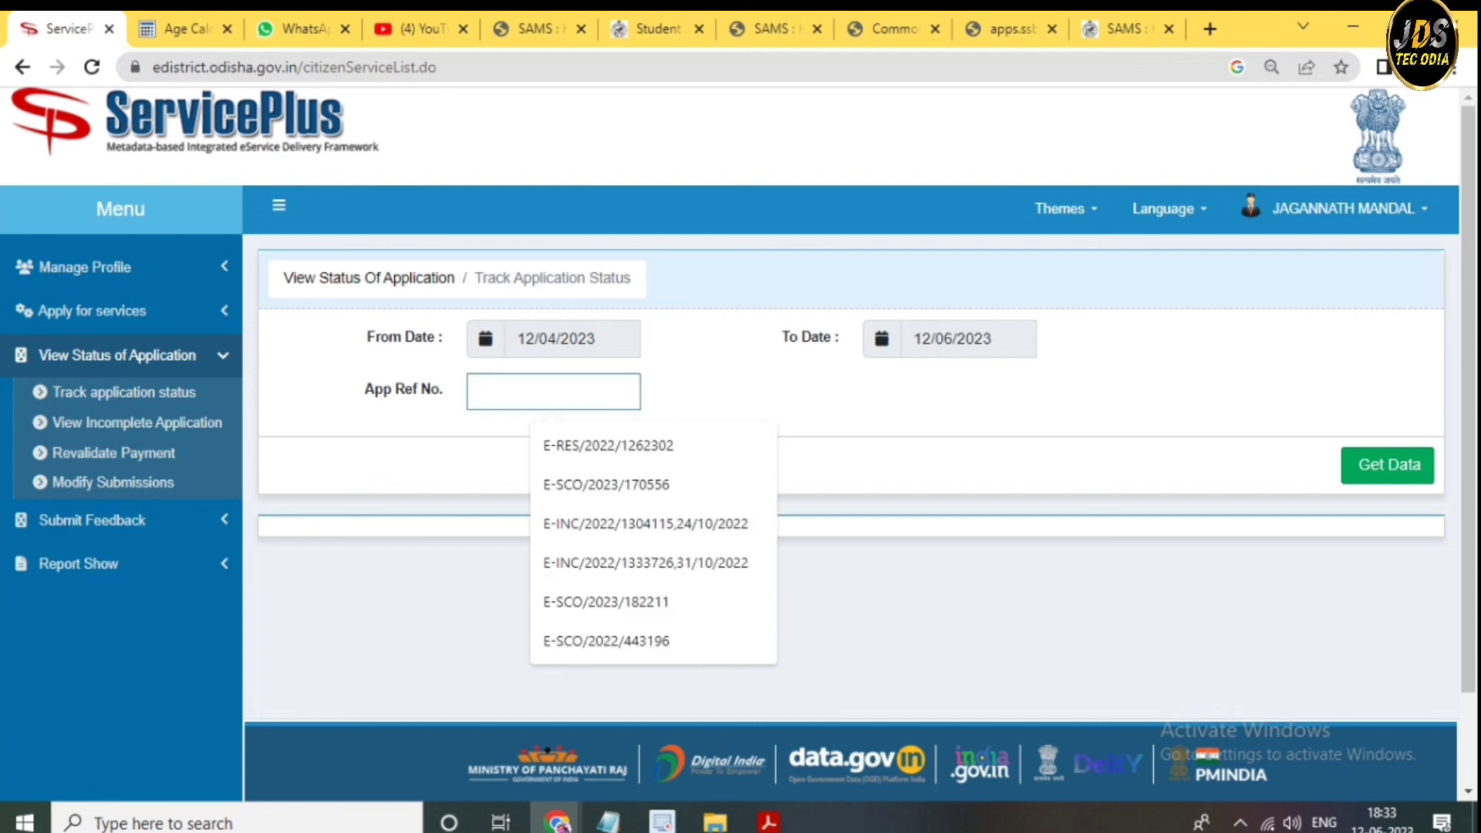
key("ctrl+v")
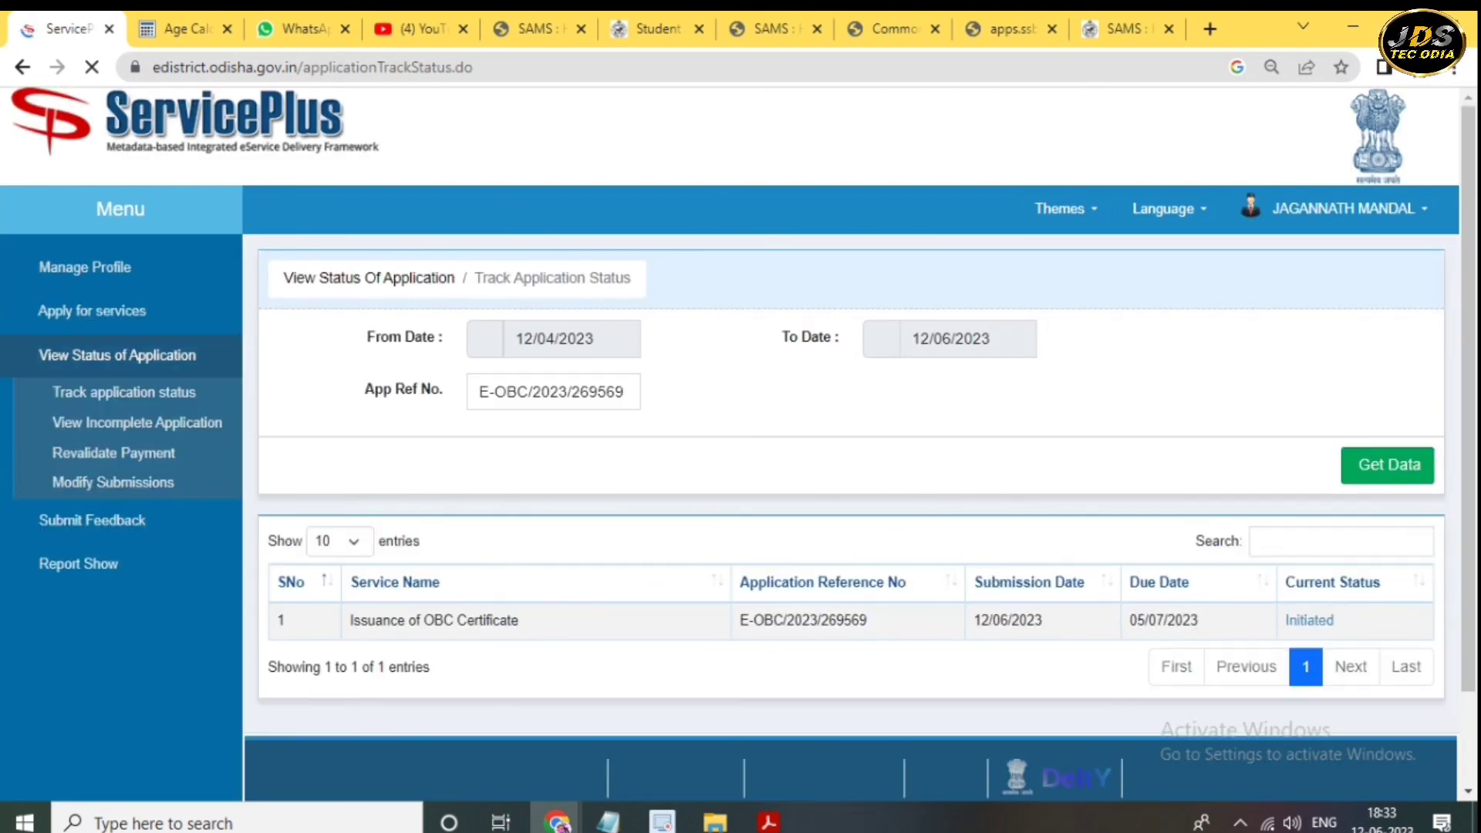
scroll(848, 463, "down", 2)
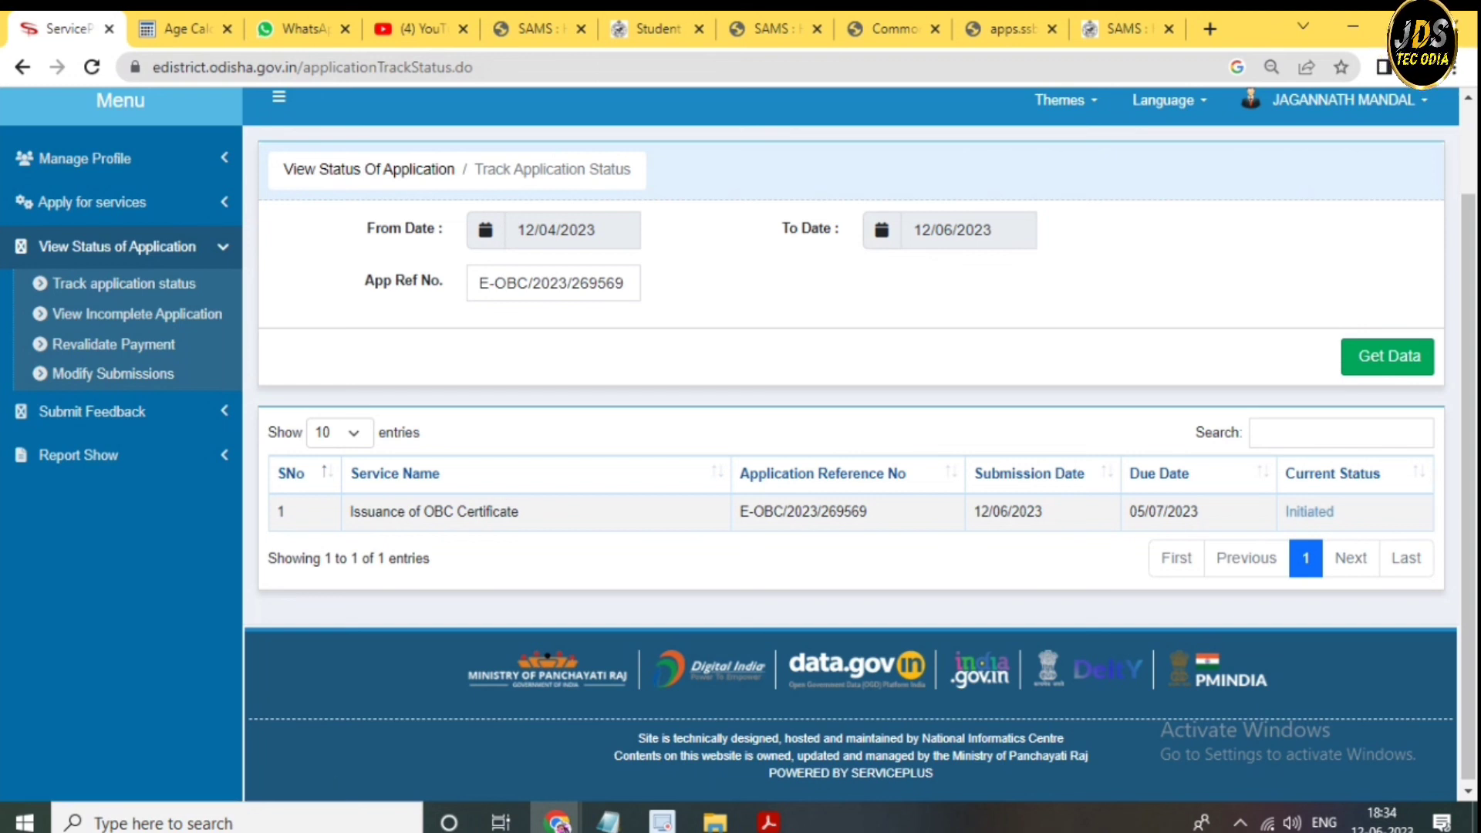
scroll(848, 463, "up", 1)
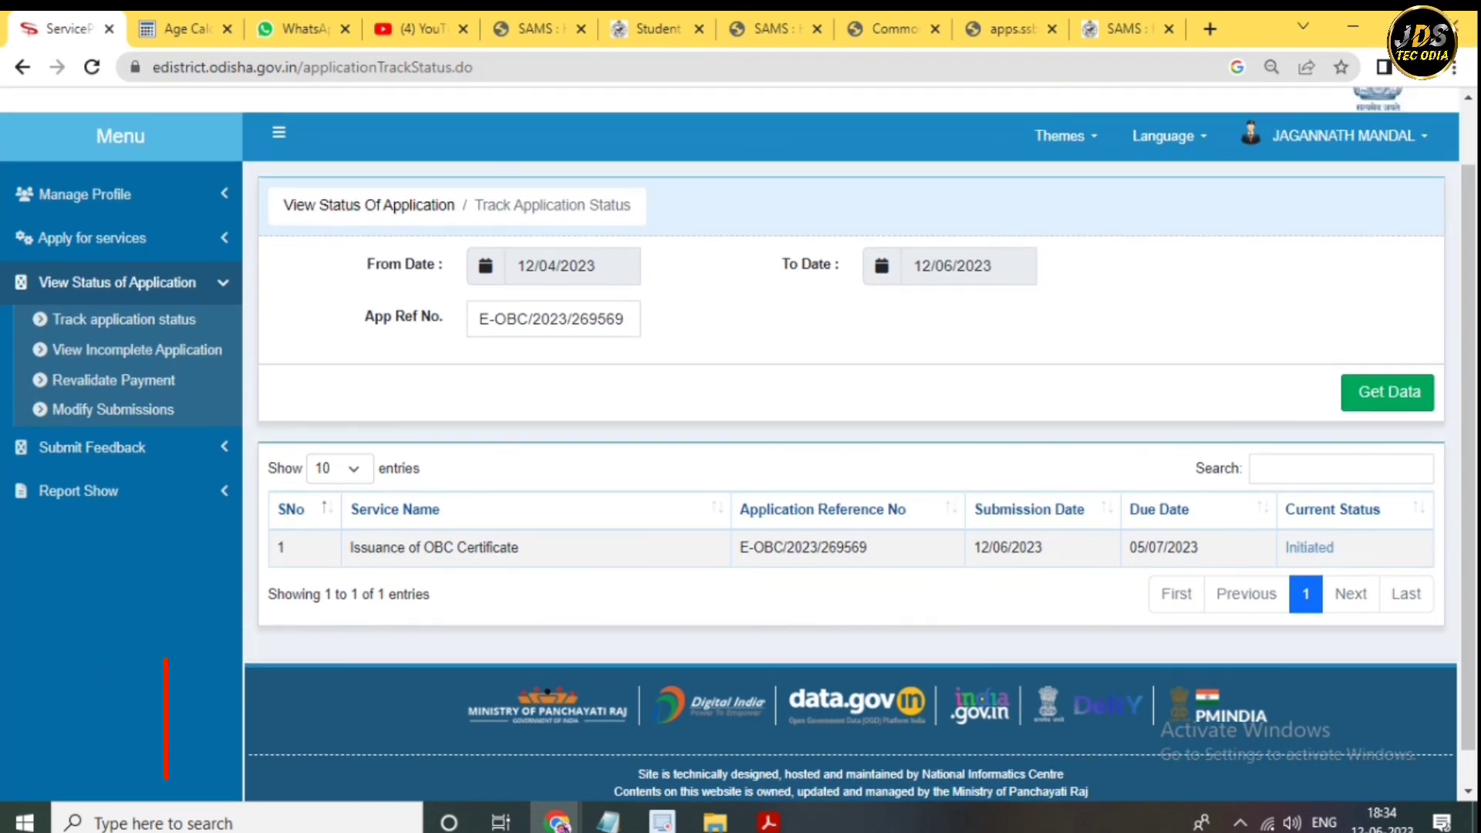